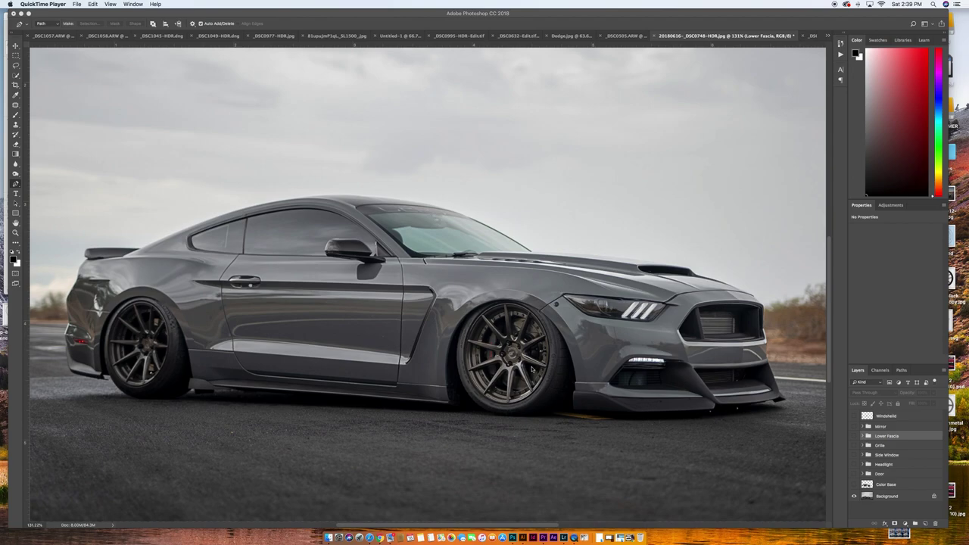
Step: Show the Color Base layer over the car photo and raise its opacity to 100%
scroll(665, 428, up, 1)
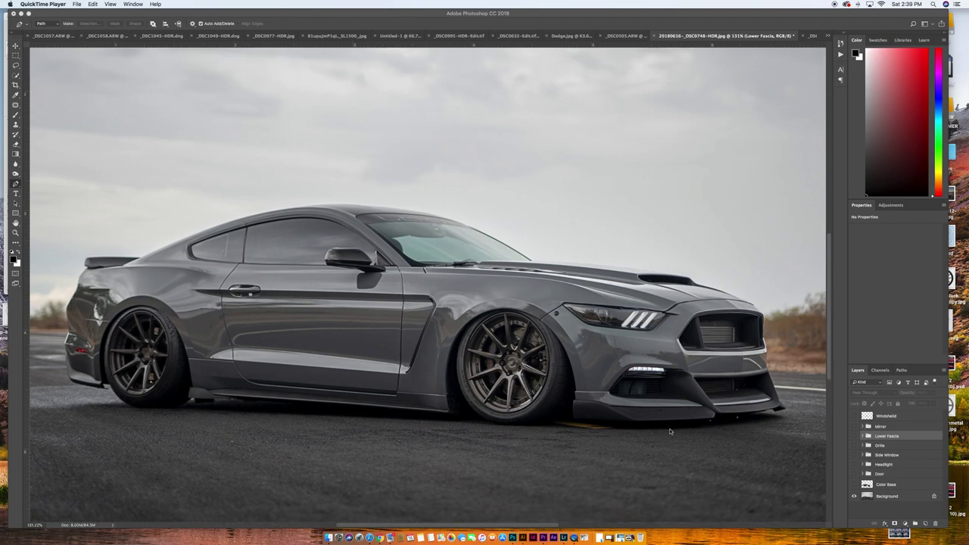
scroll(670, 432, down, 3)
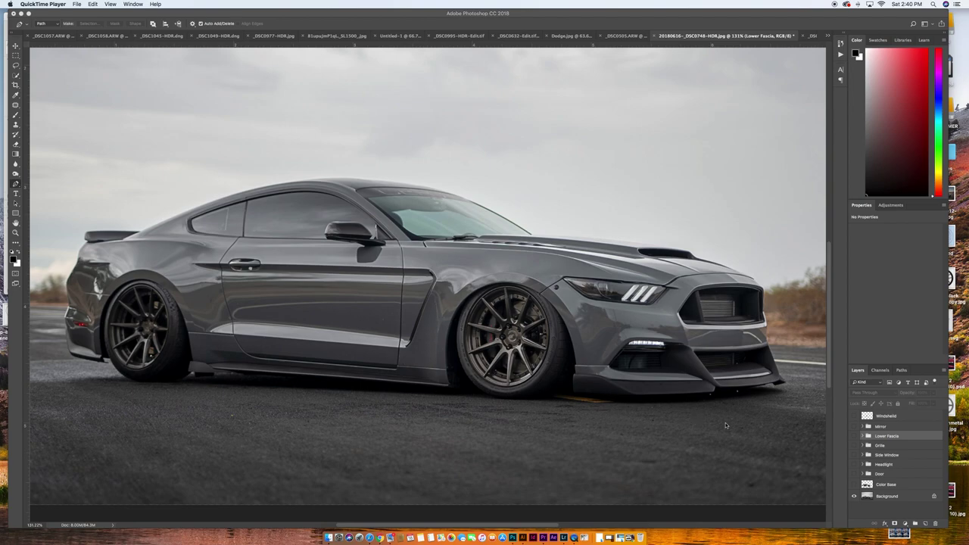
click(852, 487)
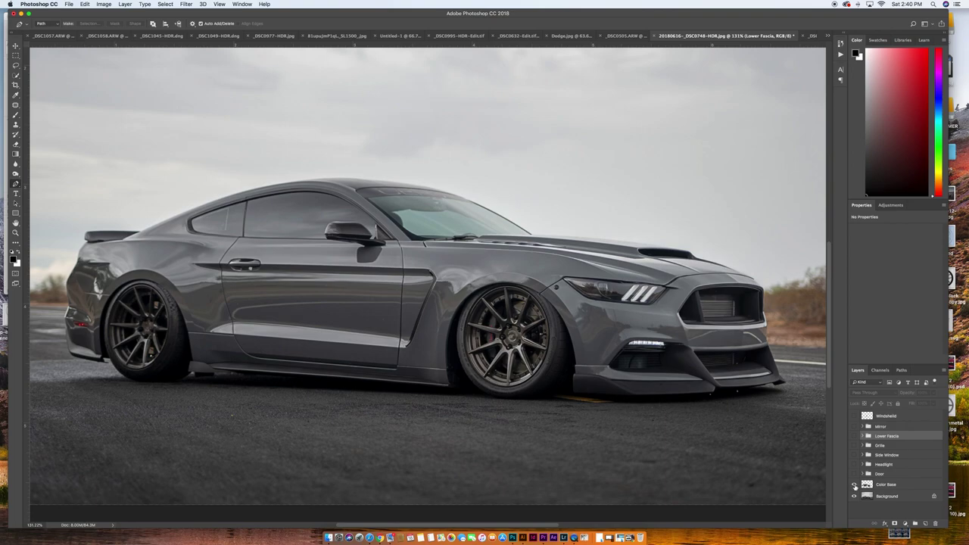
click(854, 486)
click(887, 484)
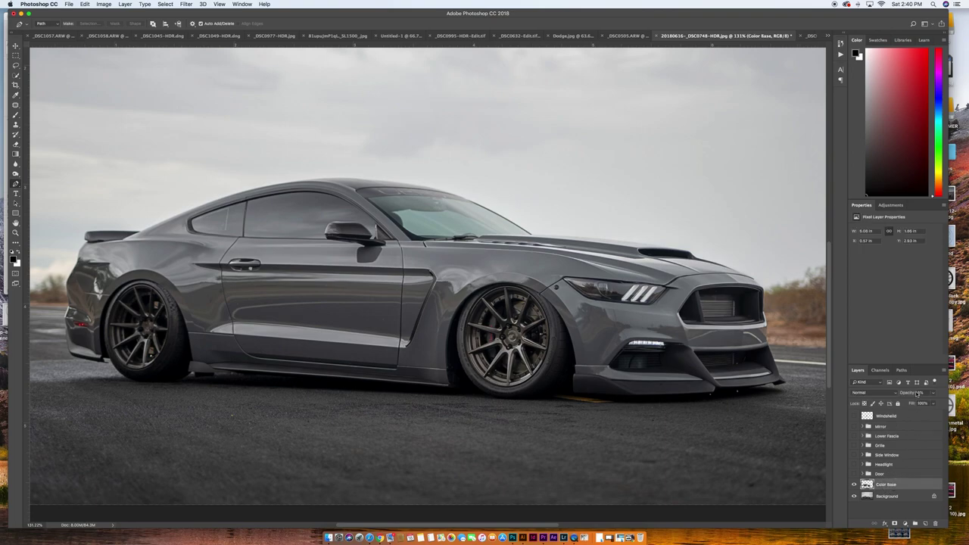
drag(908, 394, 946, 394)
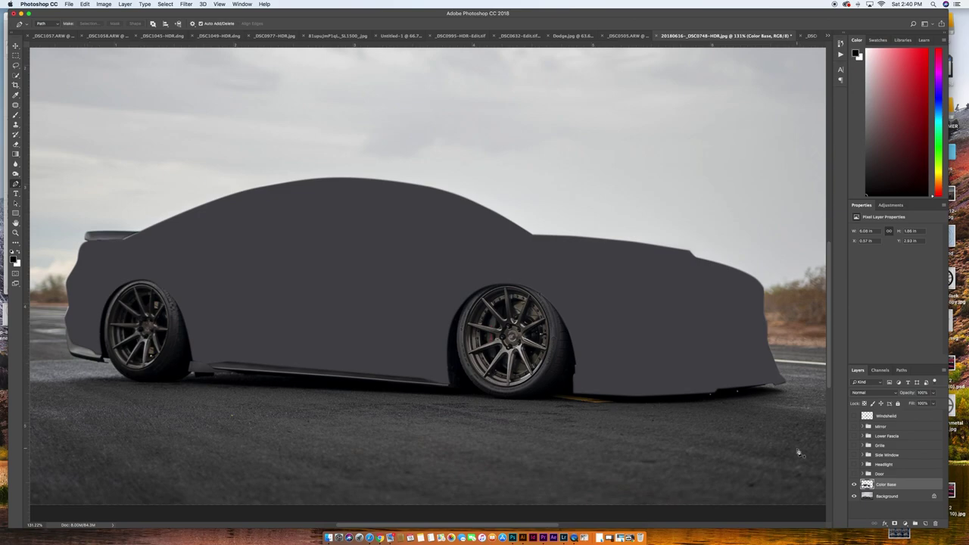
Step: Add a new layer, hide Color Base, and trace a closed Pen path around the rear quarter panel above the rear wheel
click(925, 524)
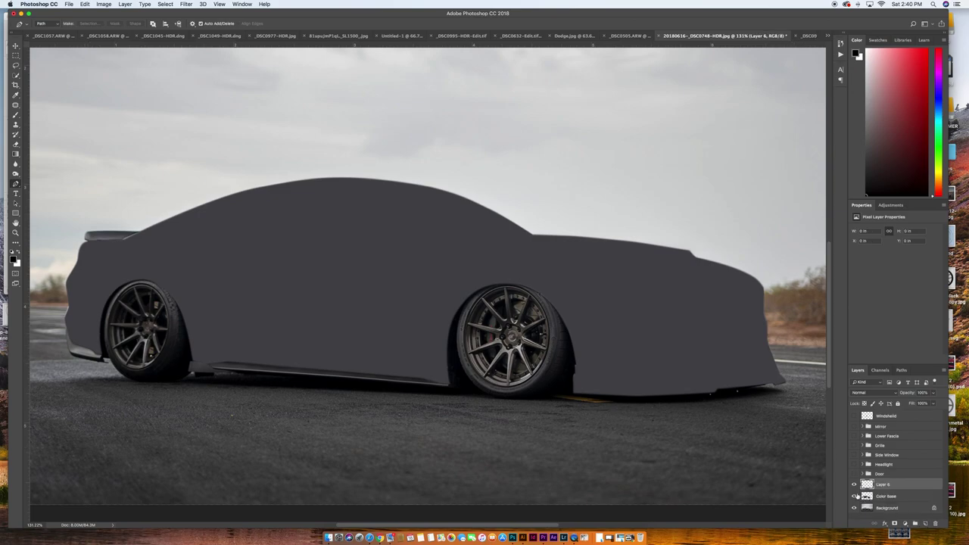
click(854, 496)
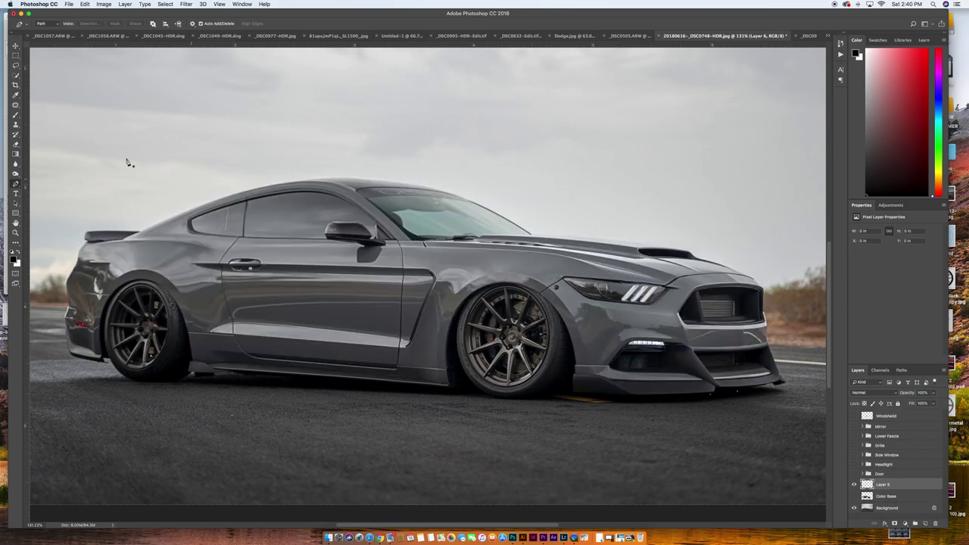
click(101, 353)
drag(104, 307, 184, 319)
click(192, 361)
click(268, 361)
click(273, 309)
click(249, 273)
click(185, 246)
click(146, 251)
click(95, 268)
click(89, 319)
click(102, 354)
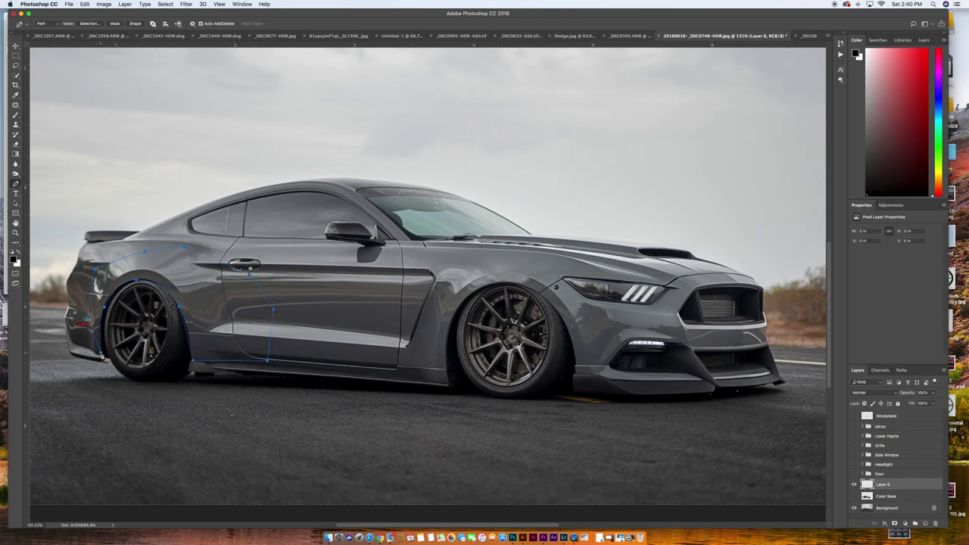
Step: Turn the quarter-panel path into a selection and fill it with the dark grey sampled from the door
right_click(100, 343)
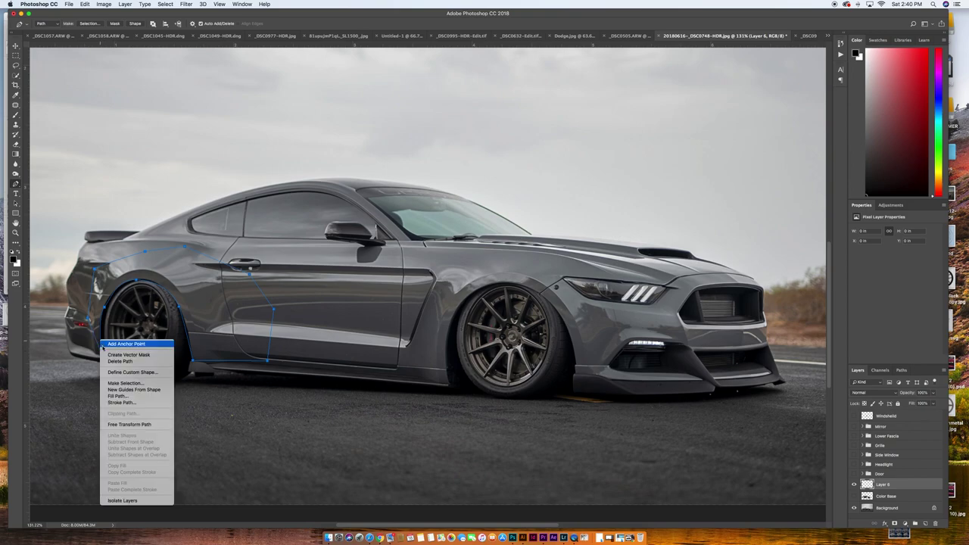
click(123, 384)
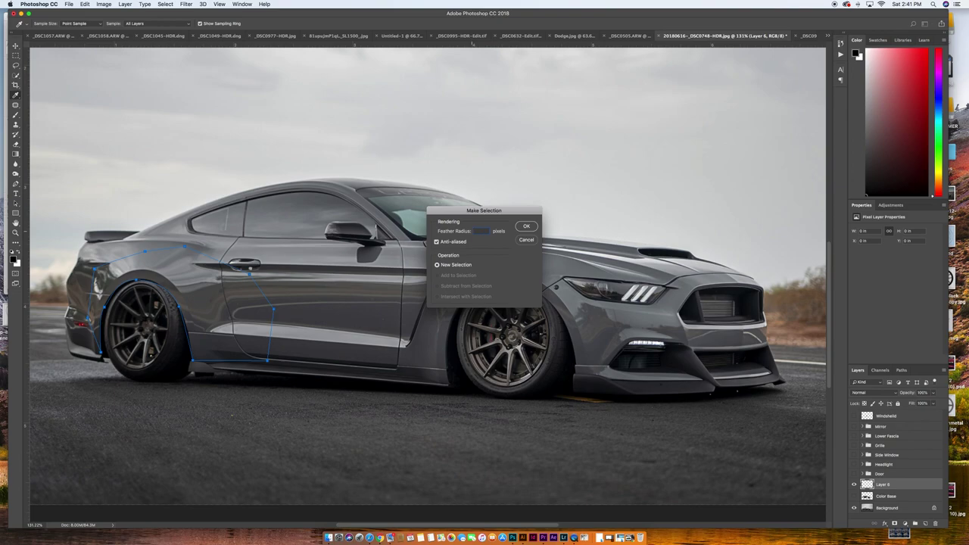
click(527, 227)
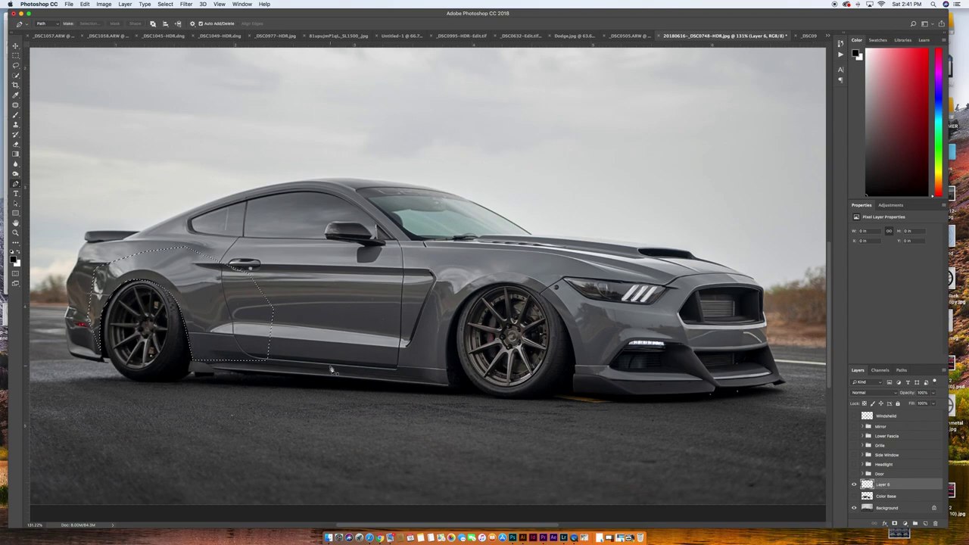
key(alt+BackSpace)
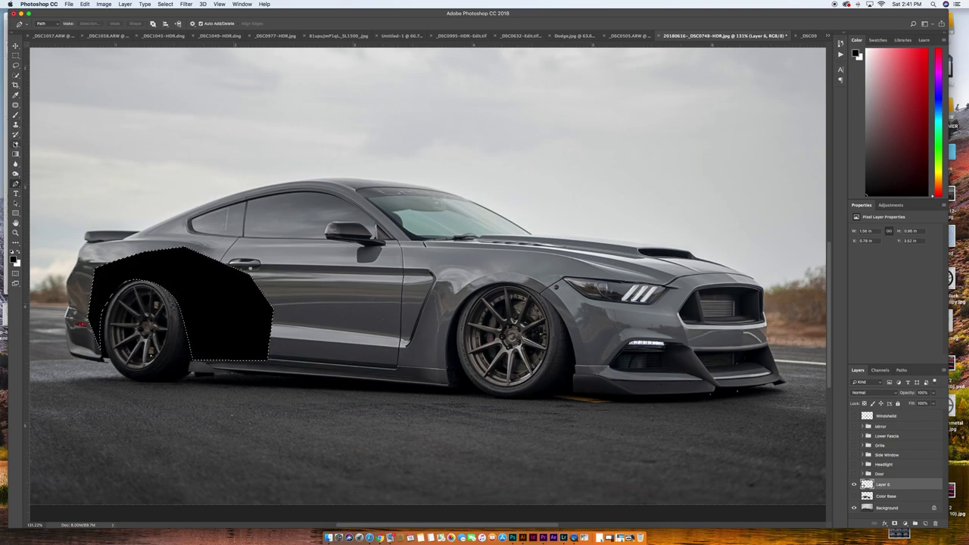
click(15, 95)
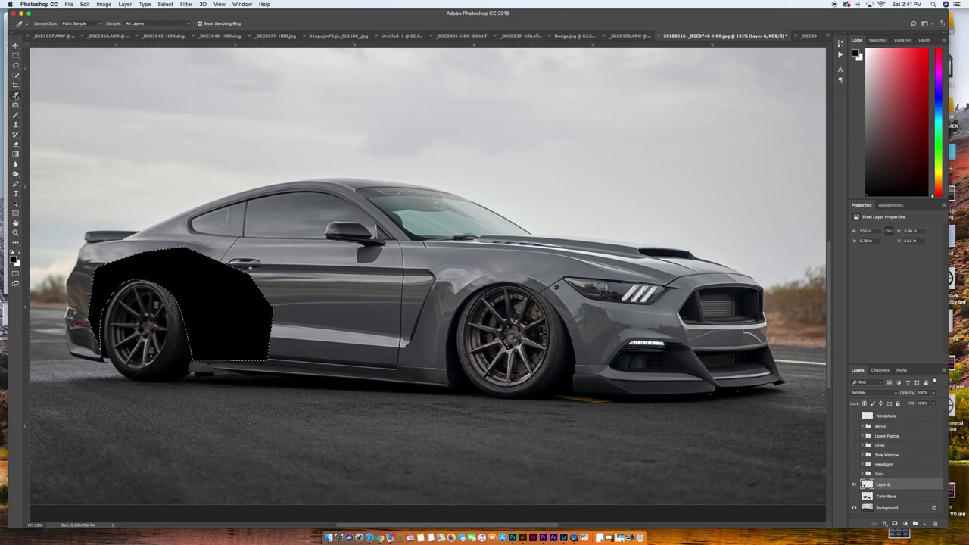
click(371, 311)
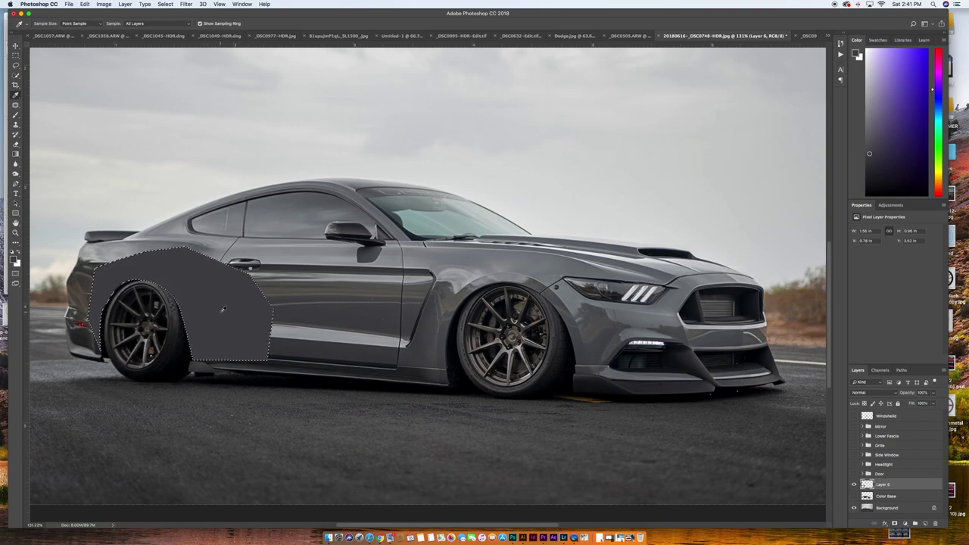
Step: Deselect and delete the practice fill layer, and make the Color Base layer visible again
key(super+d)
drag(885, 488, 934, 523)
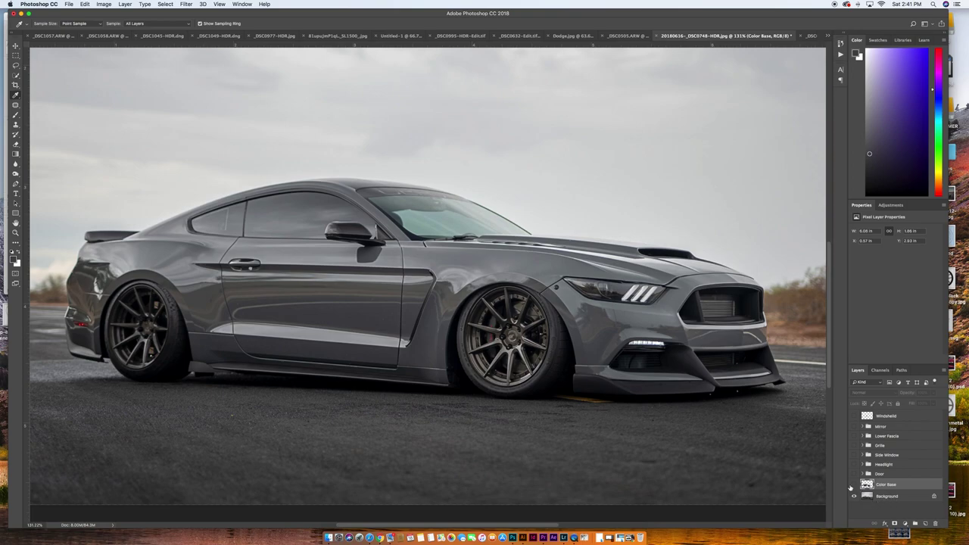
click(854, 484)
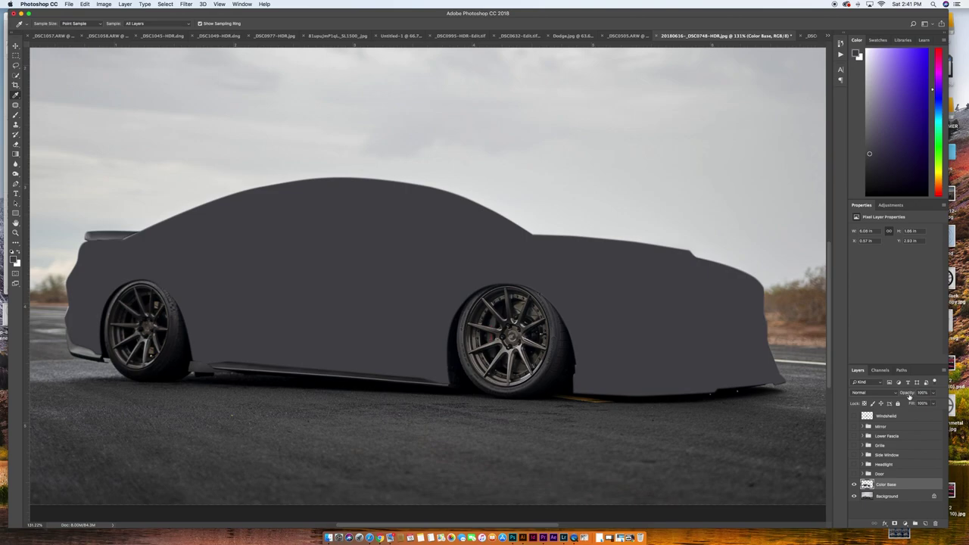
Step: Show the Door group against the photo with Color Base lowered to 5% opacity, and return Color Base to 100%
drag(910, 394, 872, 400)
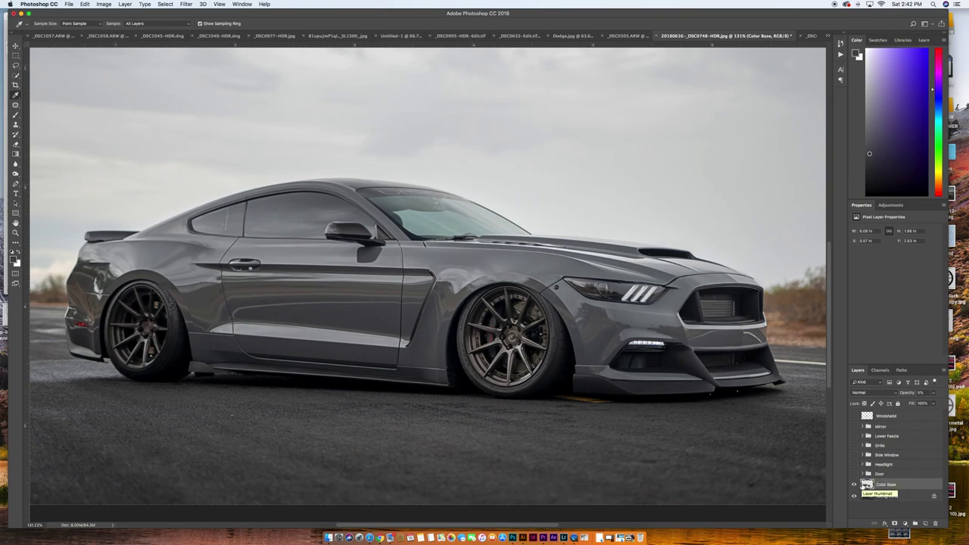
click(854, 474)
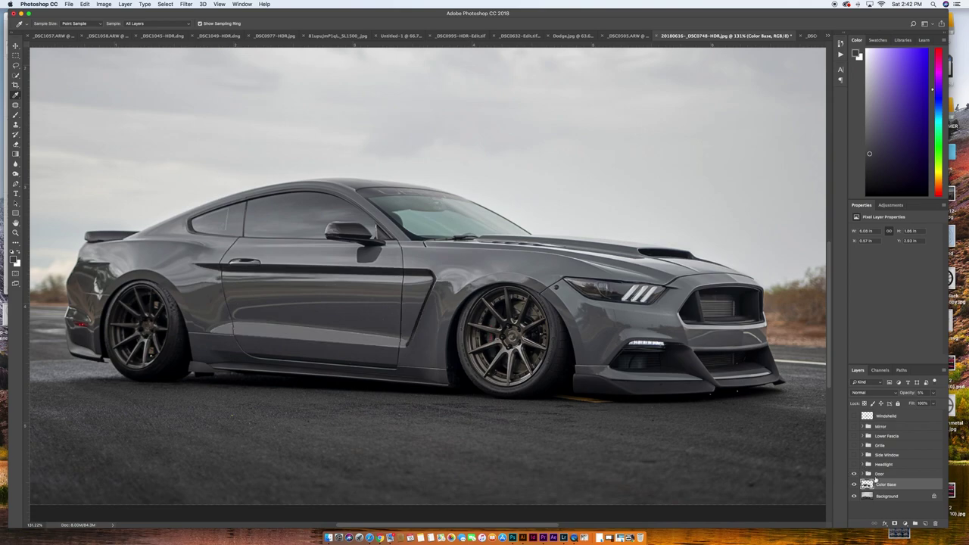
drag(909, 397, 963, 396)
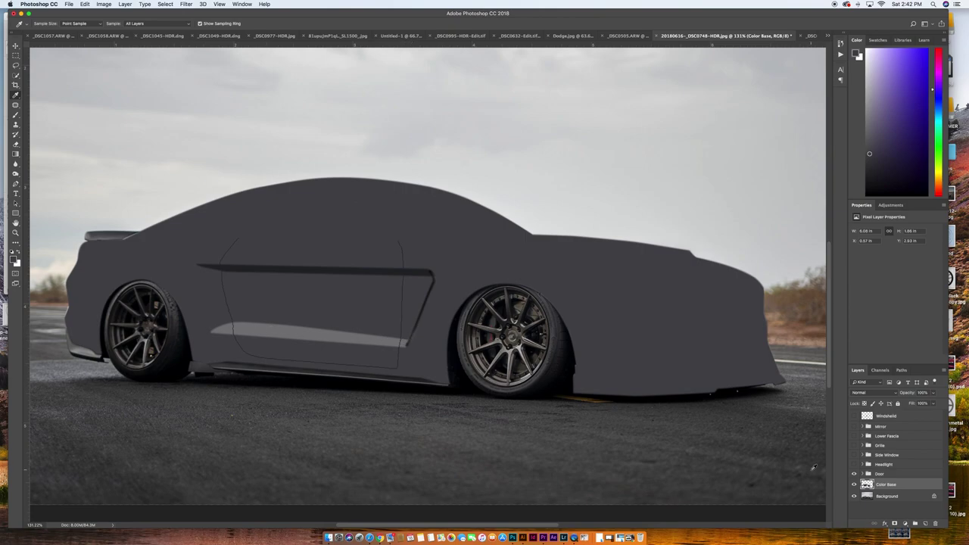
Step: In the Door group, toggle the Door outline layer's visibility to compare it and set its opacity to 57%
click(862, 473)
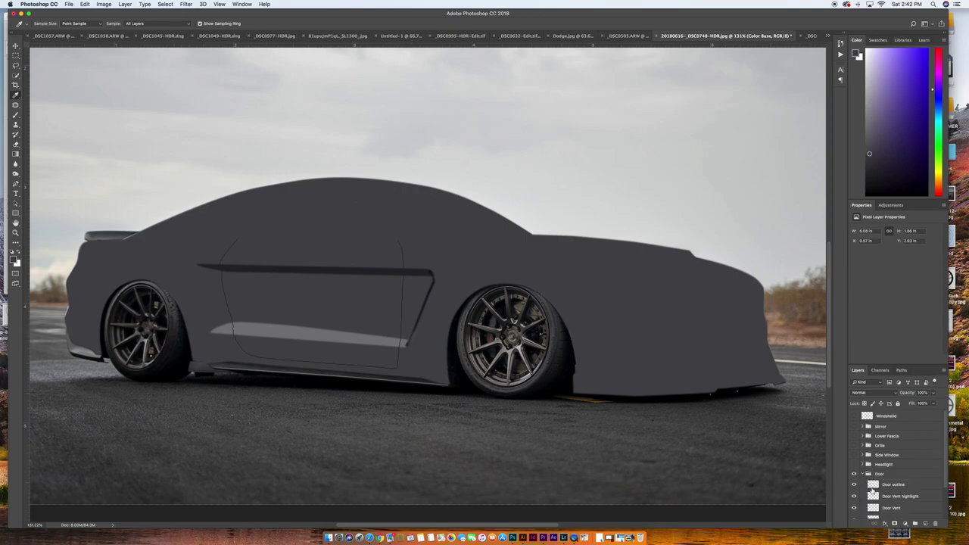
scroll(871, 489, down, 3)
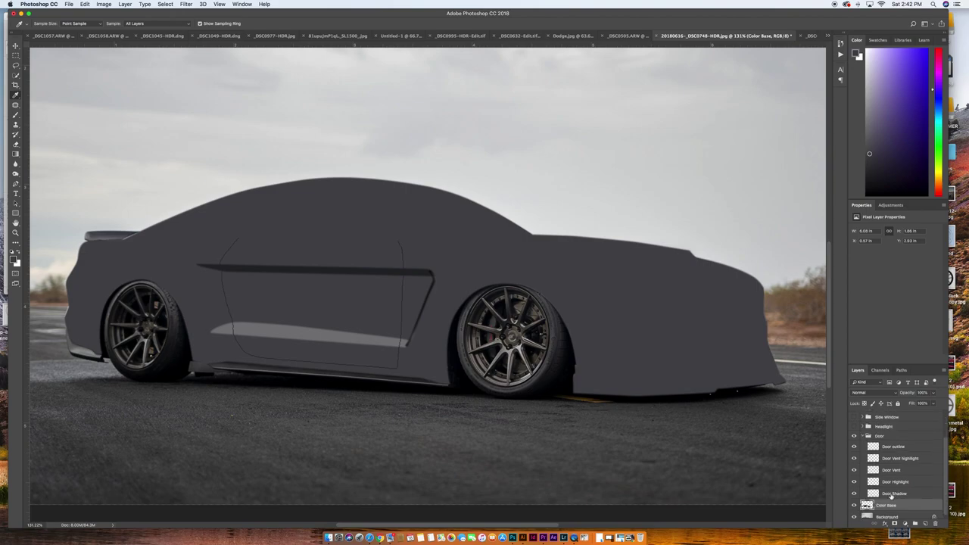
click(855, 446)
click(855, 446)
click(855, 446)
click(855, 447)
click(891, 446)
mouse_move(910, 394)
mouse_down()
mouse_move(884, 393)
mouse_move(895, 395)
mouse_up()
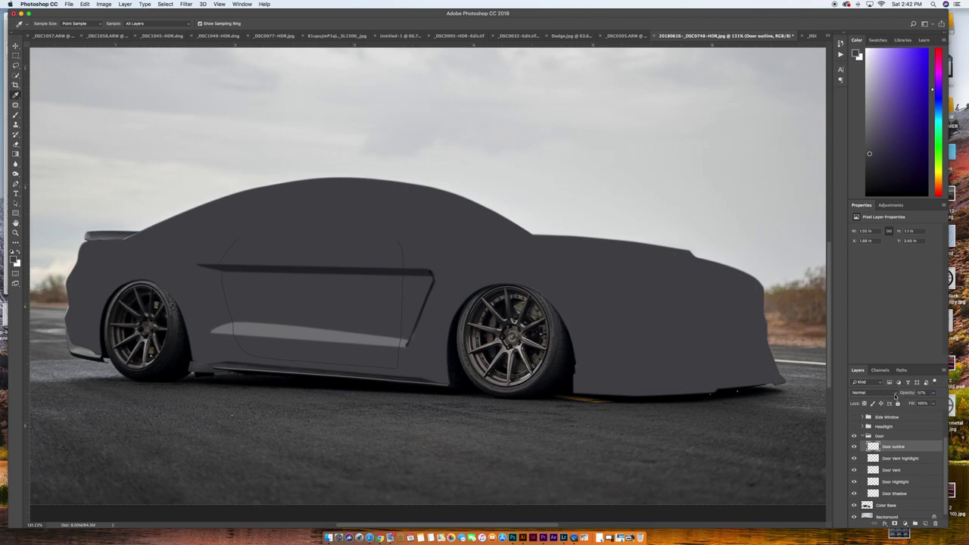
click(862, 437)
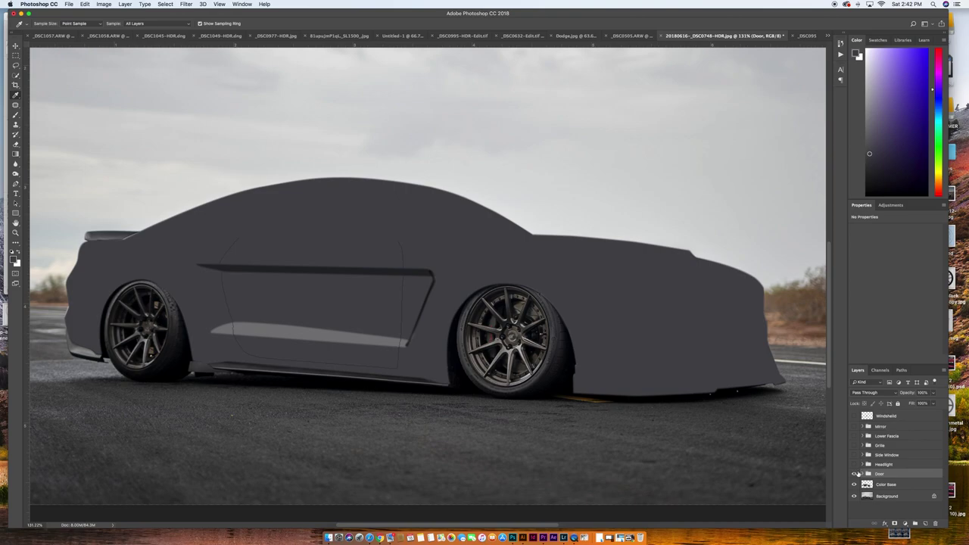
Step: Show the Headlight, Side Window, Grille, Lower Fascia and Mirror groups and the Windshield layer
click(853, 464)
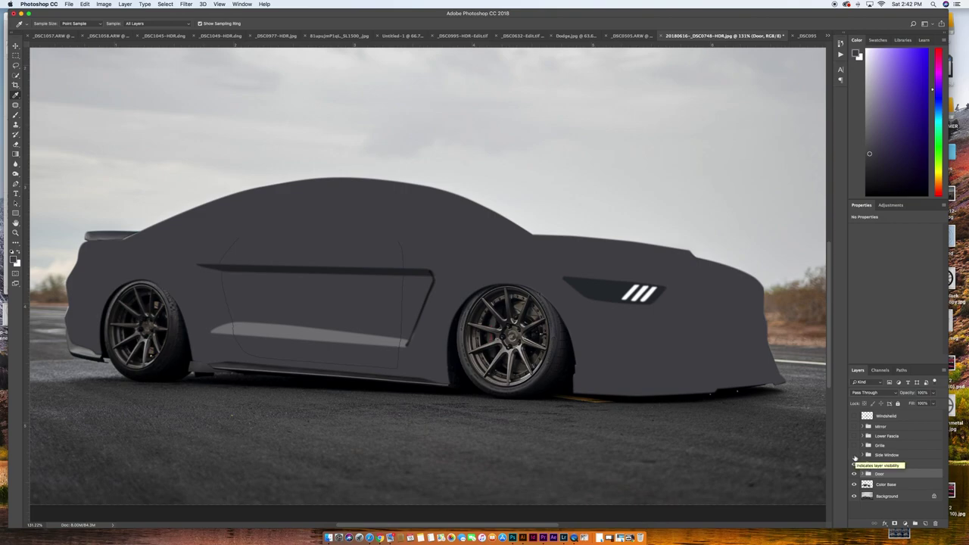
click(855, 455)
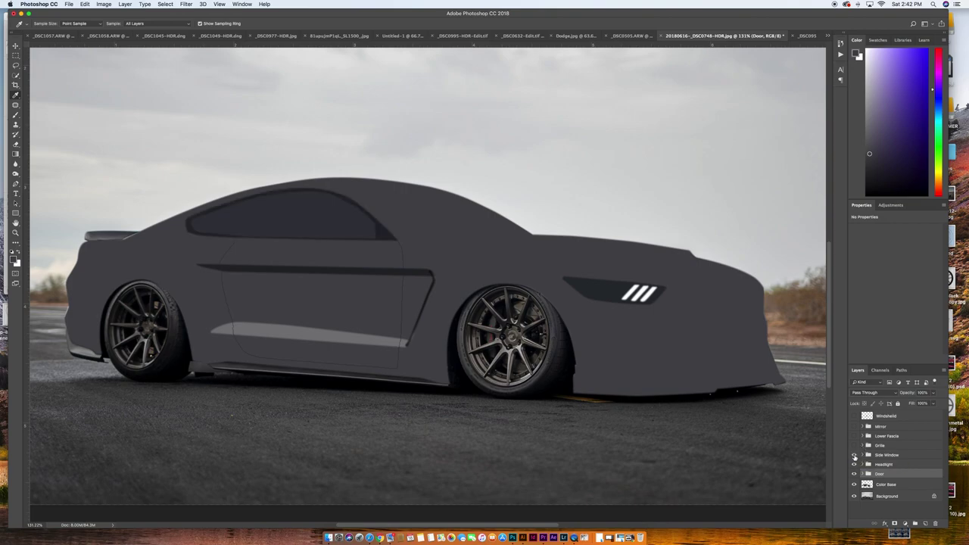
click(855, 446)
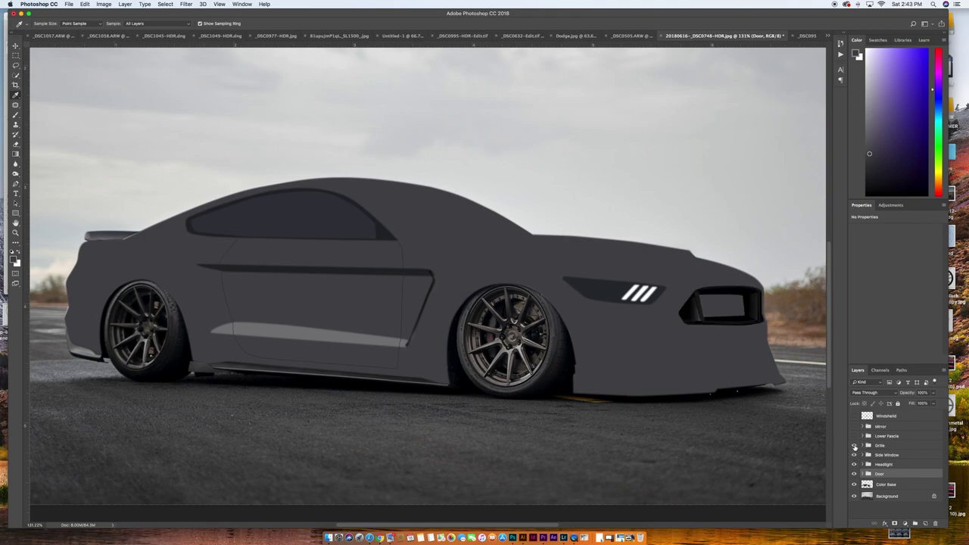
click(854, 436)
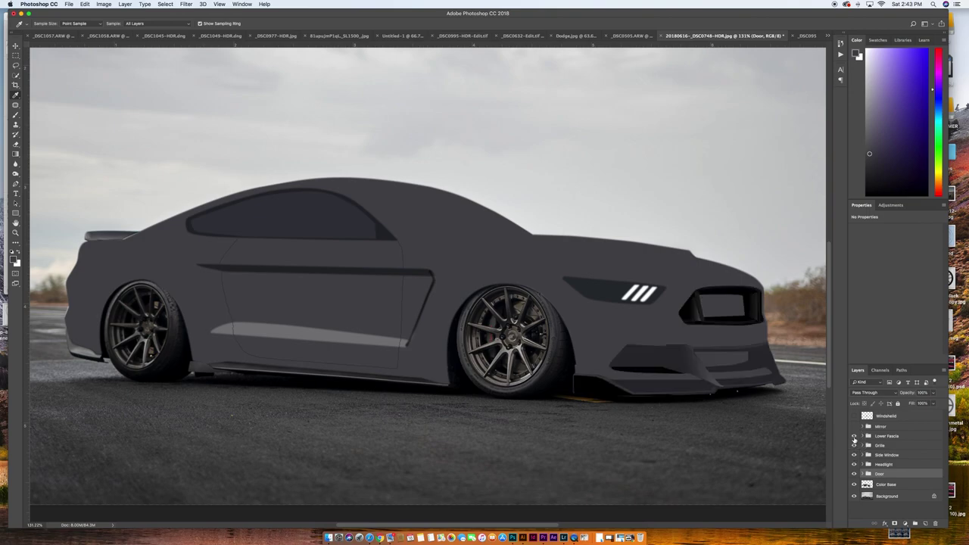
click(853, 428)
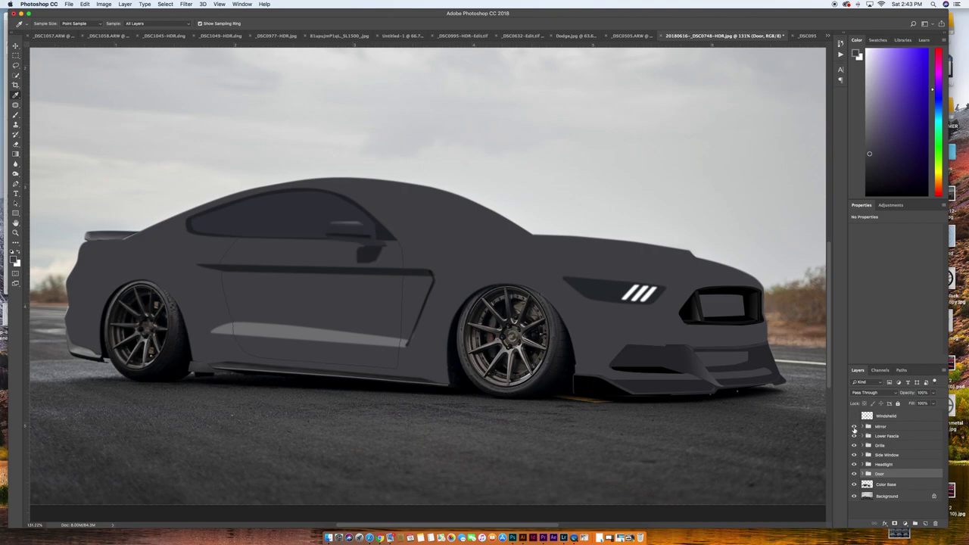
click(854, 415)
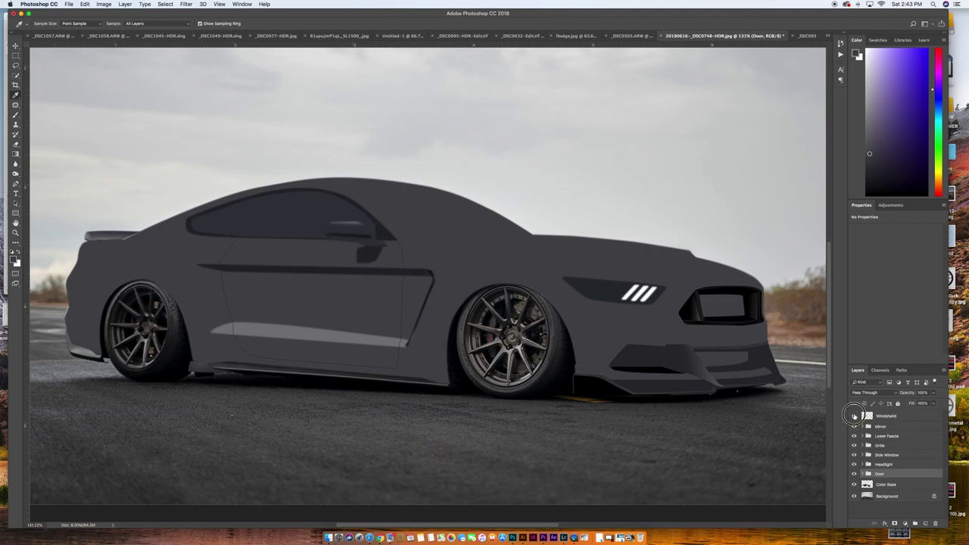
click(854, 454)
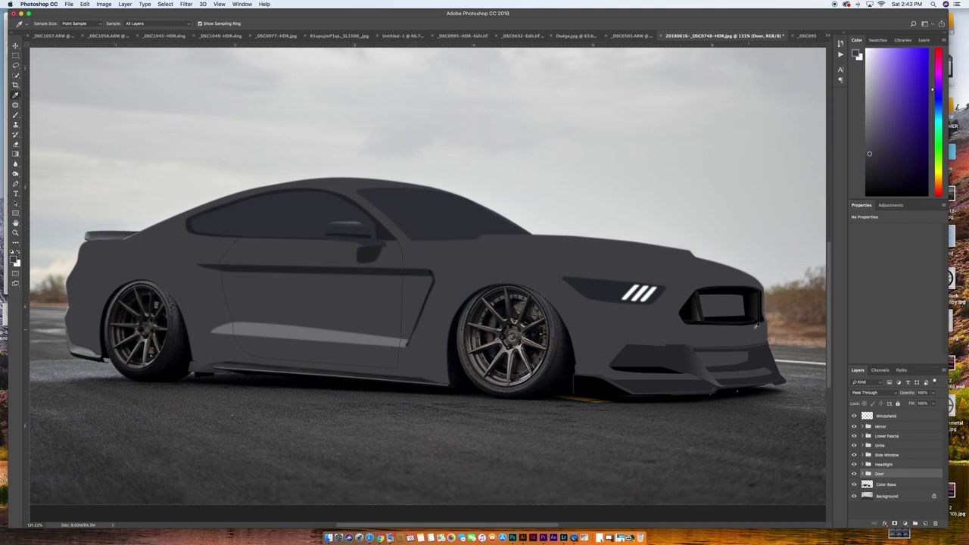
Step: Examine how the front grille is built up by revealing the Grille layer, Layer 4 and Layer 5 one by one
scroll(755, 320, up, 5)
scroll(755, 320, down, 5)
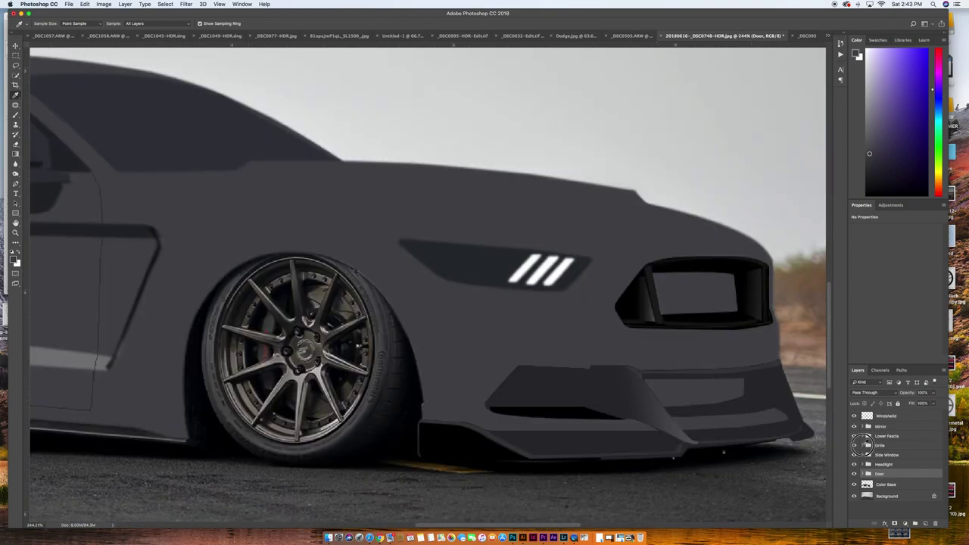
click(862, 445)
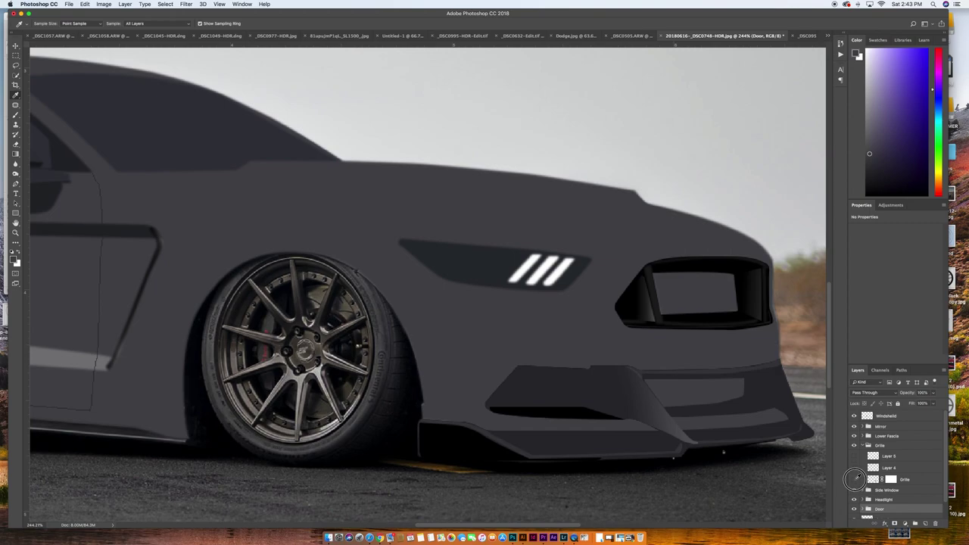
click(854, 479)
click(854, 480)
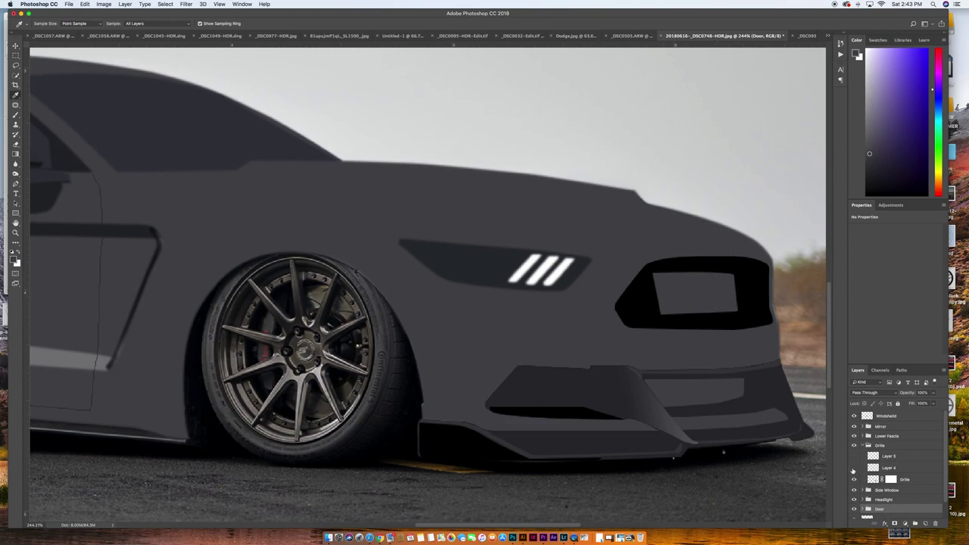
click(854, 467)
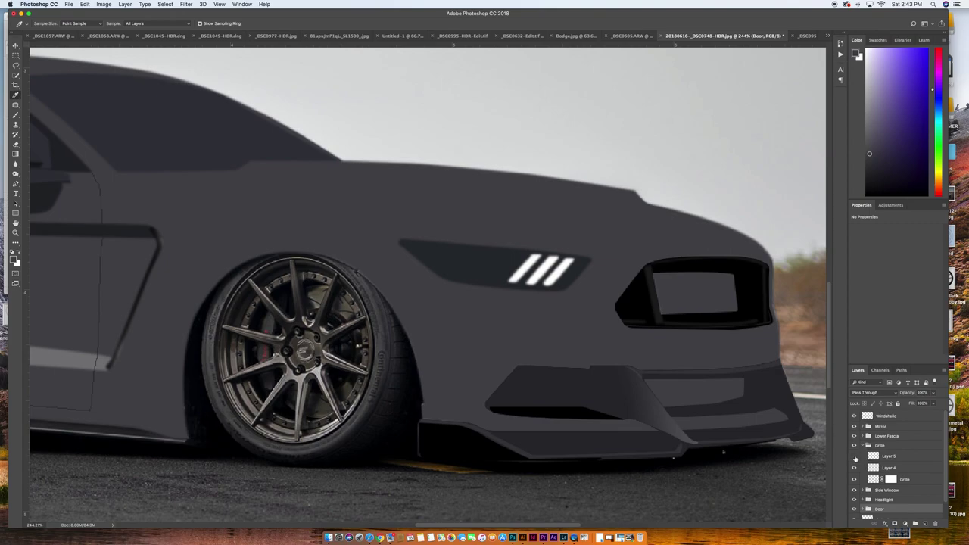
click(854, 457)
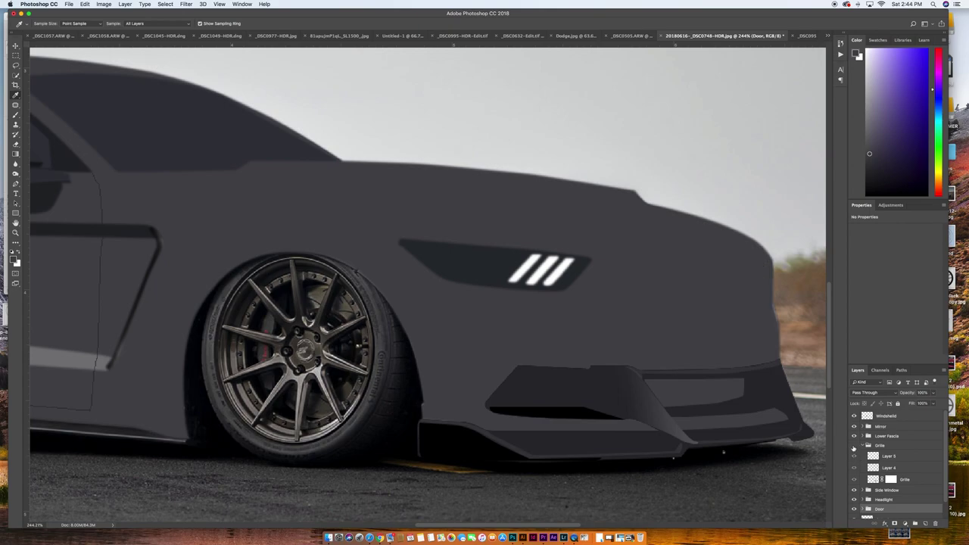
Step: Add a new layer directly above Color Base and name it Hood
scroll(674, 356, down, 5)
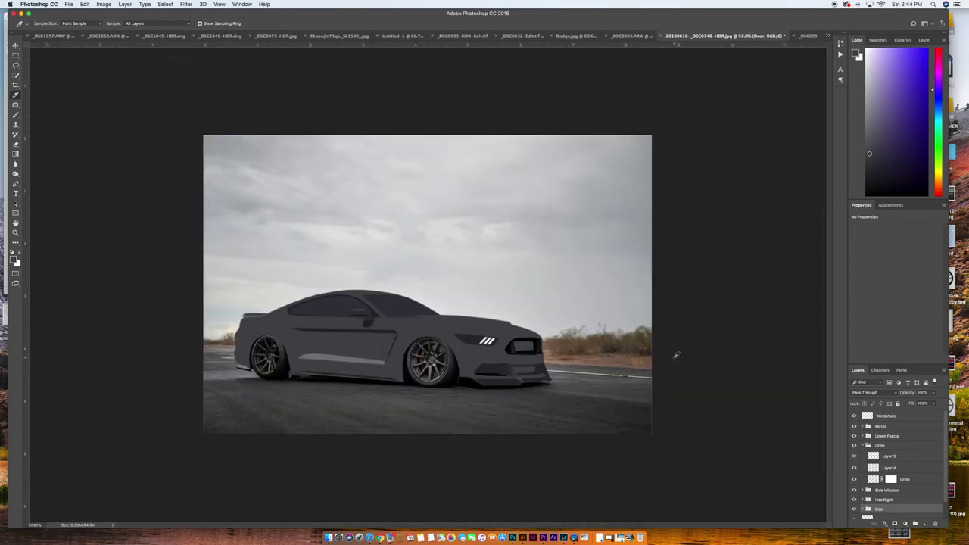
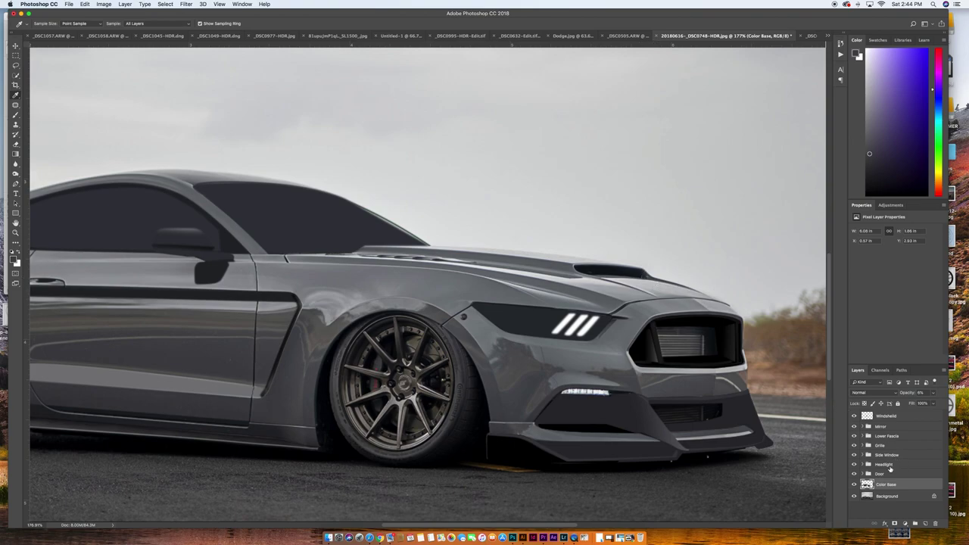
click(925, 523)
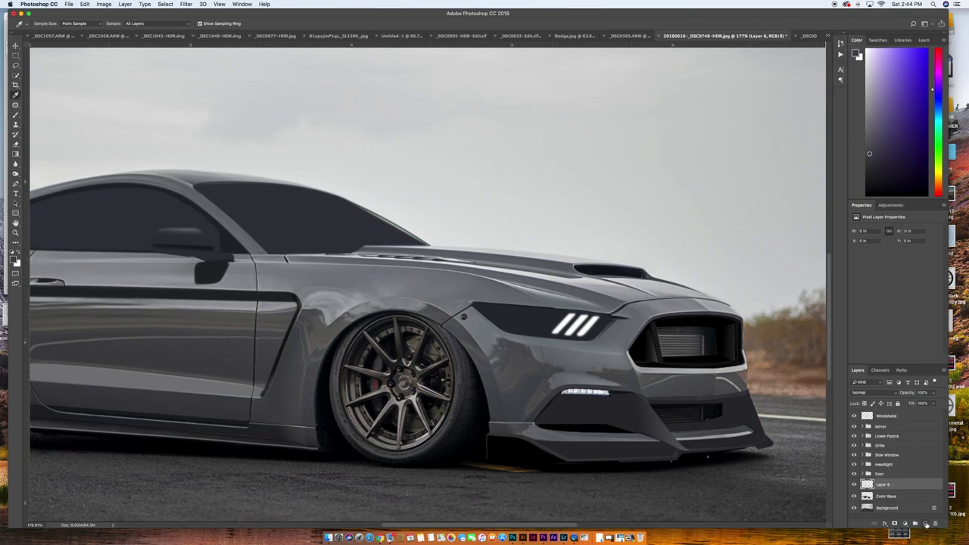
double_click(887, 485)
text(Hood)
key(Return)
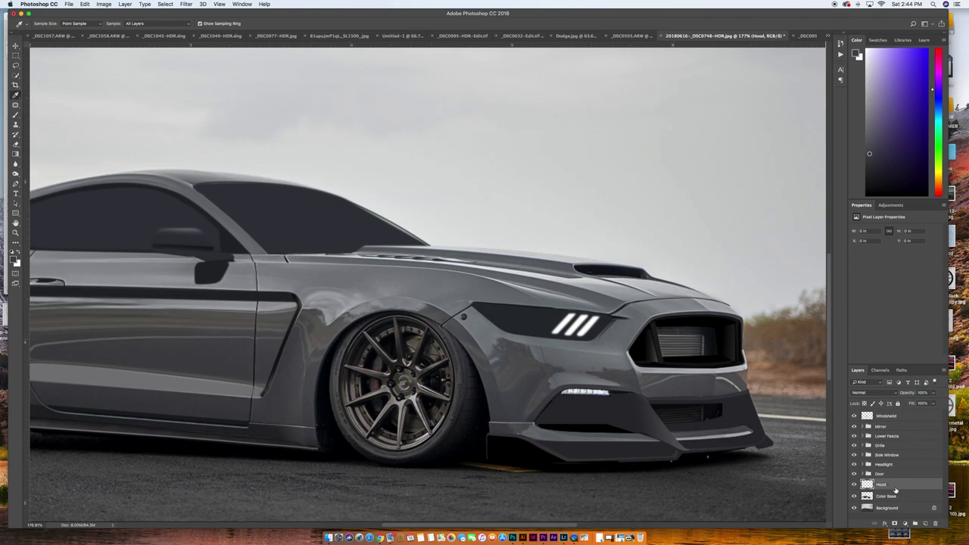
Step: Trace the hood scoop opening as a closed path with the Pen tool, following its edges in the photo
scroll(598, 269, up, 5)
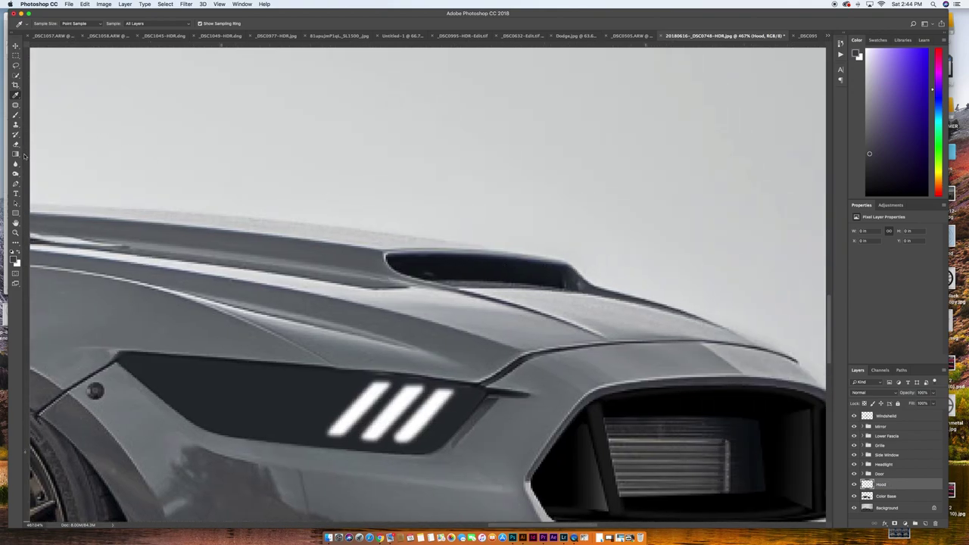
click(15, 184)
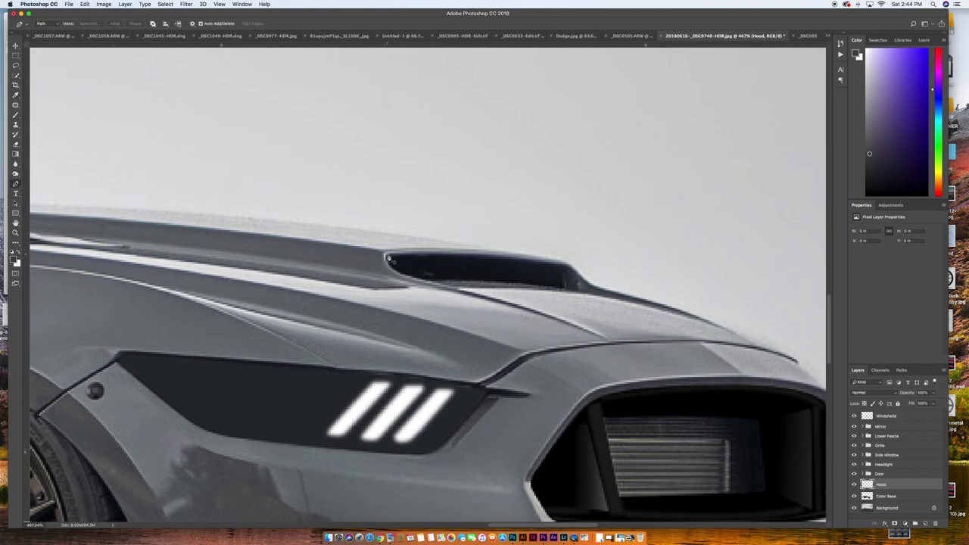
click(389, 255)
drag(488, 258, 509, 256)
key(super+z)
click(558, 266)
drag(567, 289, 561, 289)
click(519, 283)
click(502, 282)
click(435, 283)
drag(435, 280, 411, 277)
click(410, 277)
Step: Convert the scoop path to a selection, fill it with black on the Hood layer and deselect
right_click(389, 258)
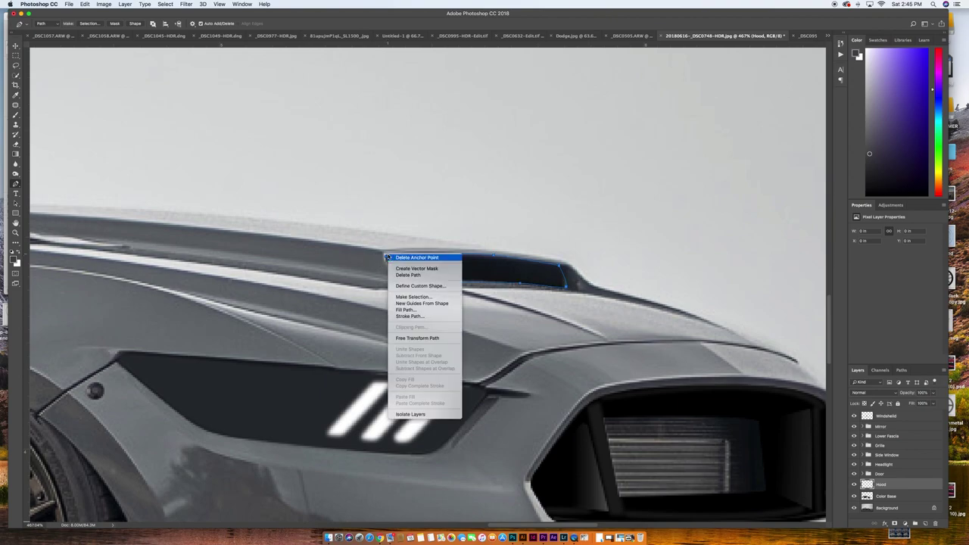
click(409, 298)
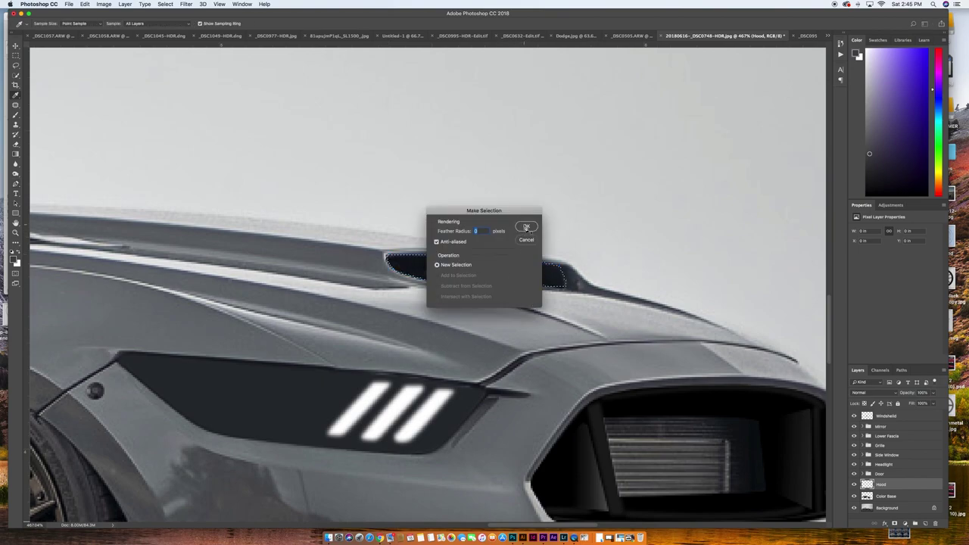
click(526, 226)
scroll(810, 454, up, 1)
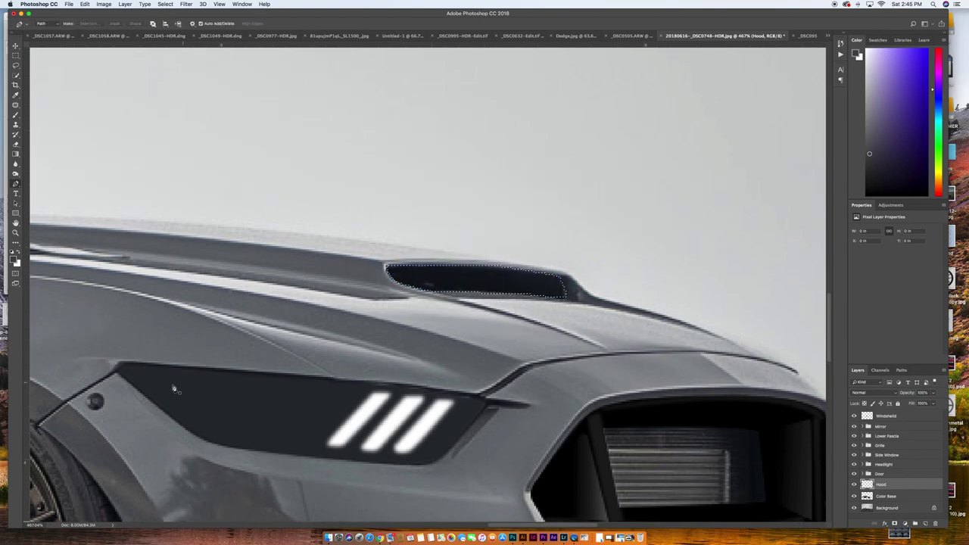
click(13, 259)
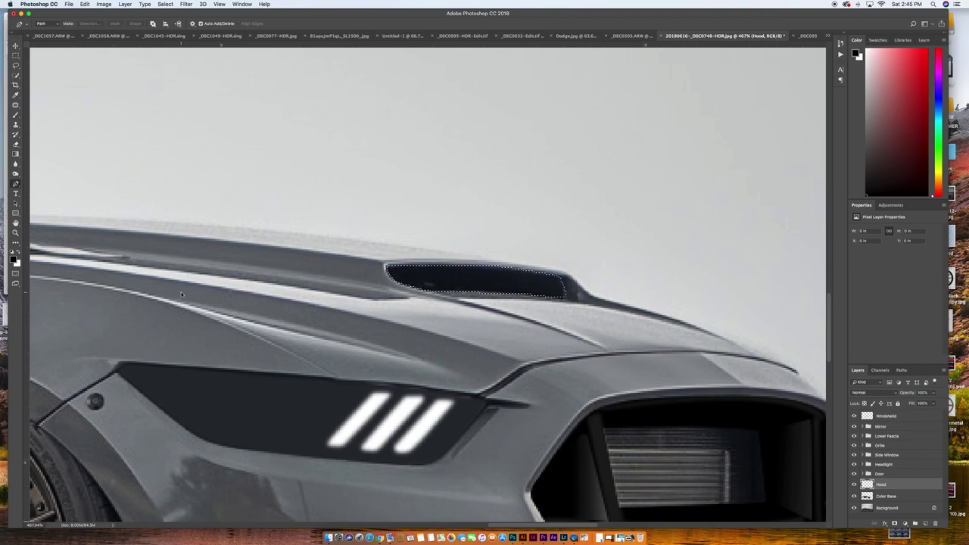
key(alt+BackSpace)
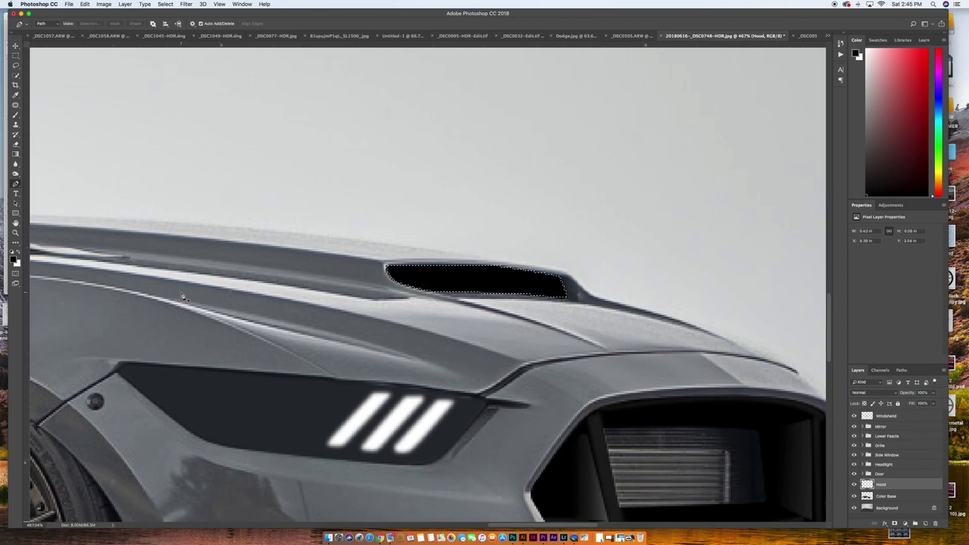
key(super+d)
Step: Raise Color Base to 100% opacity to check the black scoop on the illustration, and lower it back to 8%
scroll(294, 297, down, 5)
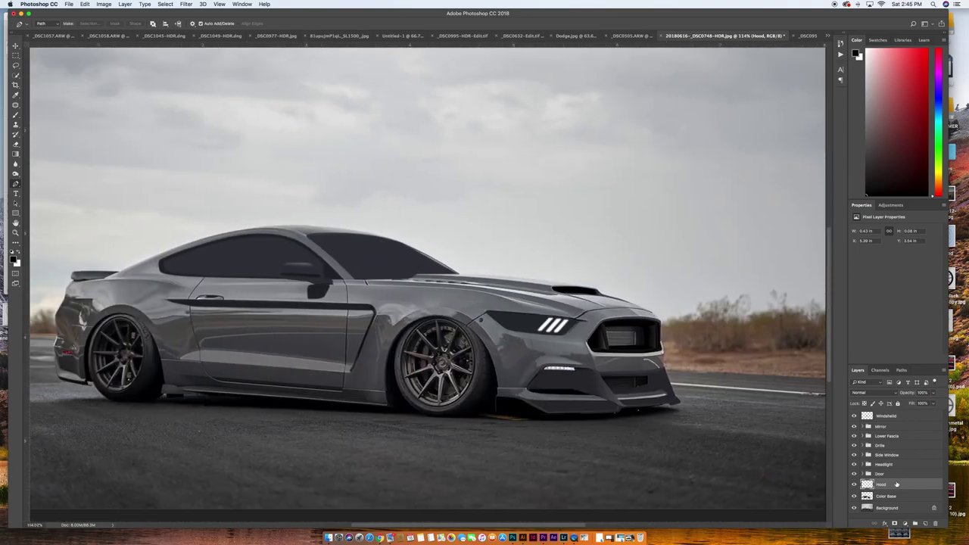
click(893, 495)
drag(906, 394, 955, 394)
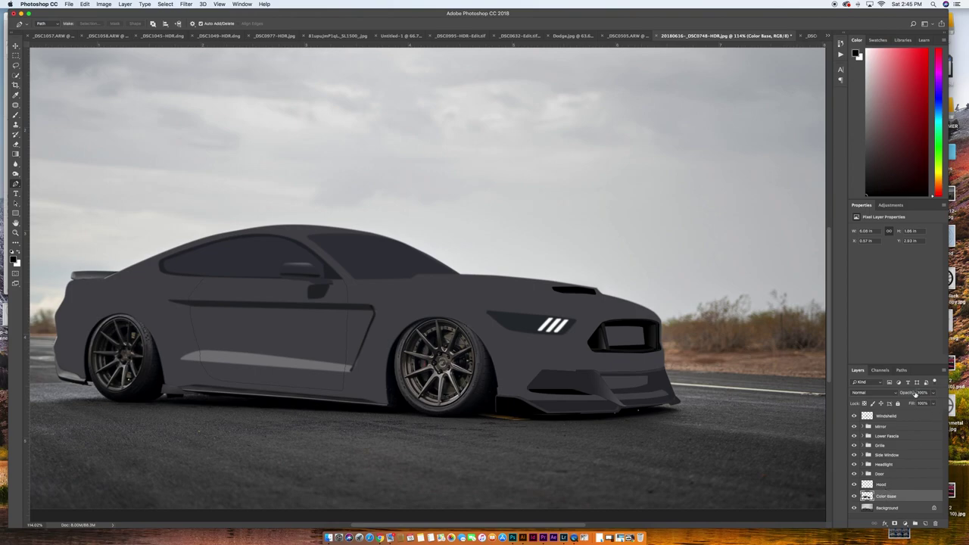
drag(915, 394, 872, 394)
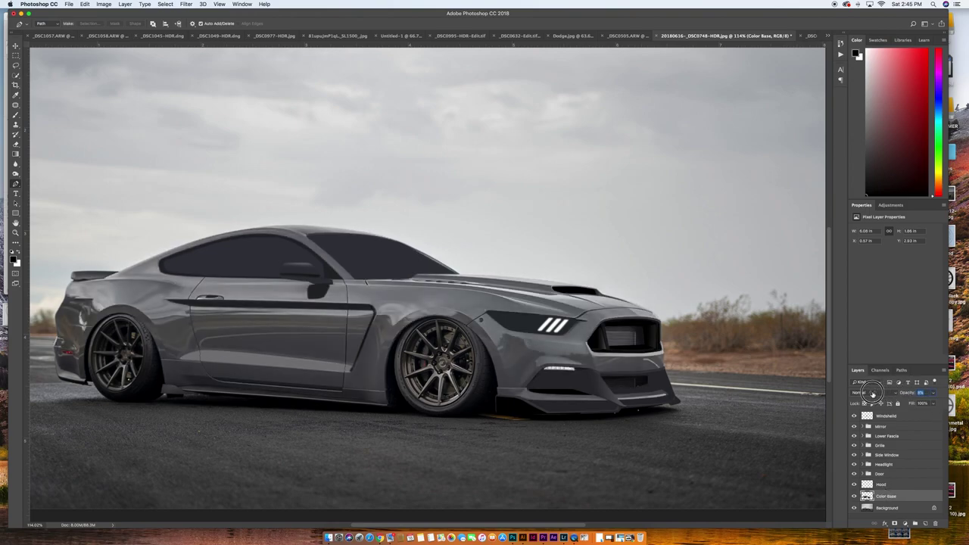
Step: Add a new layer above Hood and trace the raised hood section's upper edge with the Pen tool, from the windshield base to the scoop
scroll(569, 286, up, 5)
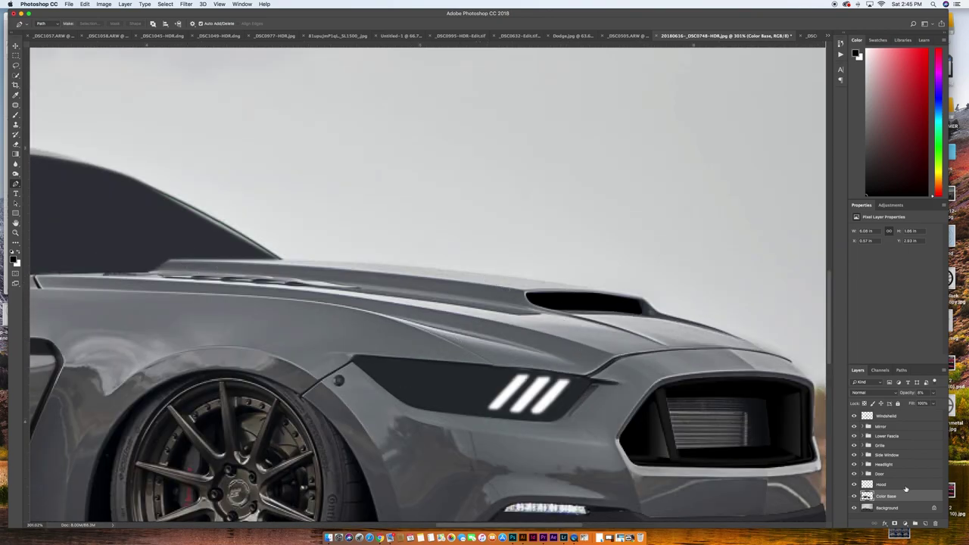
click(905, 485)
click(925, 523)
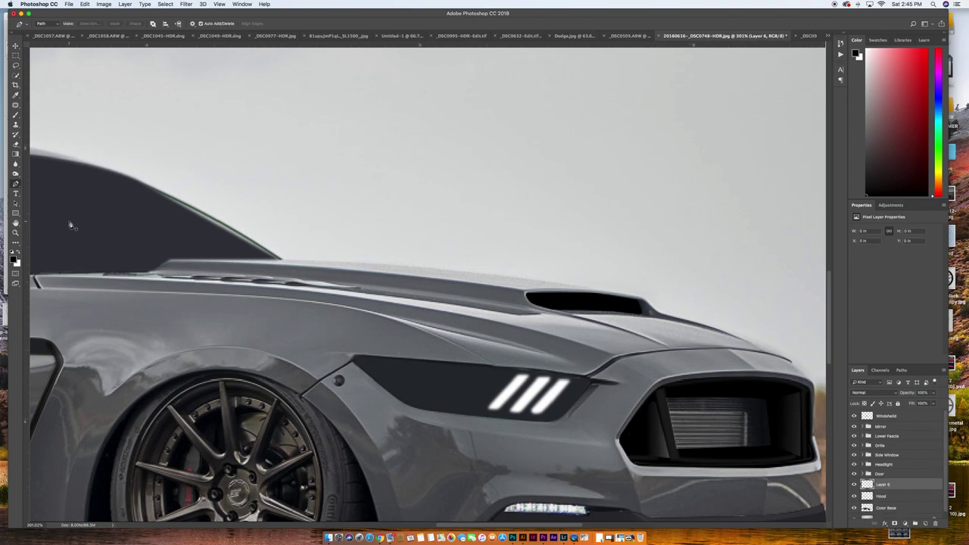
scroll(73, 226, left, 2)
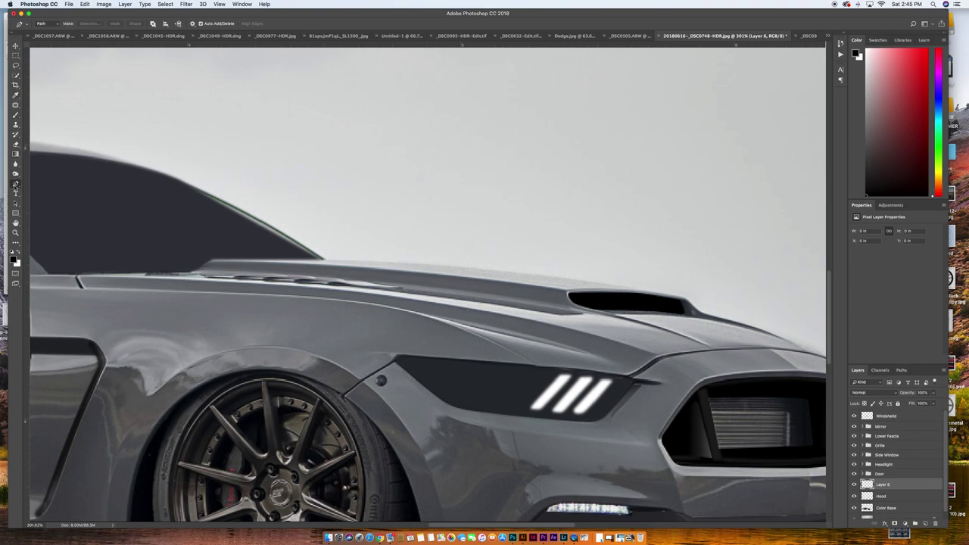
click(194, 270)
click(209, 262)
drag(250, 262, 259, 262)
drag(409, 272, 426, 274)
click(561, 290)
drag(567, 292, 565, 307)
Step: Continue the path below the scoop and back along the raised section's lower edge past the hood vents, redoing misplaced points
scroll(567, 297, up, 3)
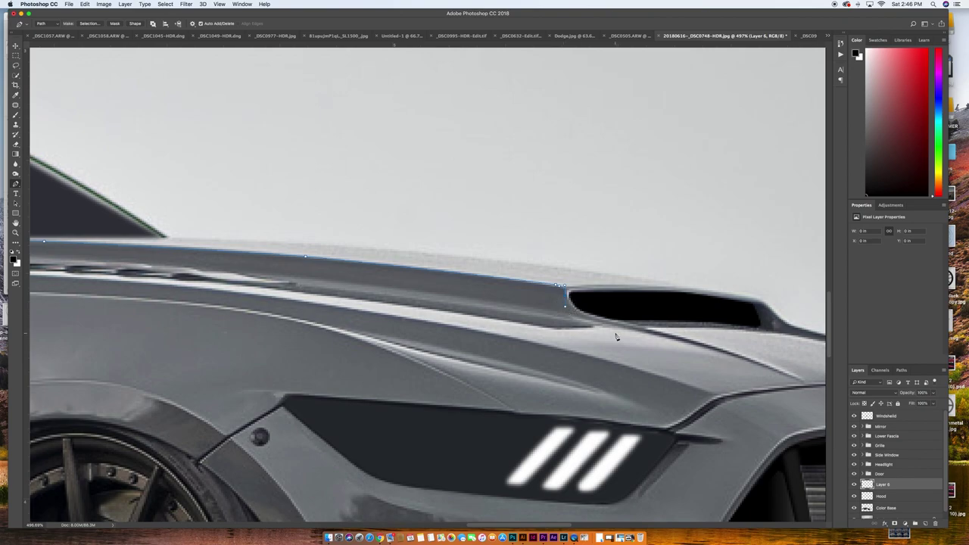
drag(616, 326, 527, 327)
drag(294, 295, 267, 294)
scroll(268, 295, left, 5)
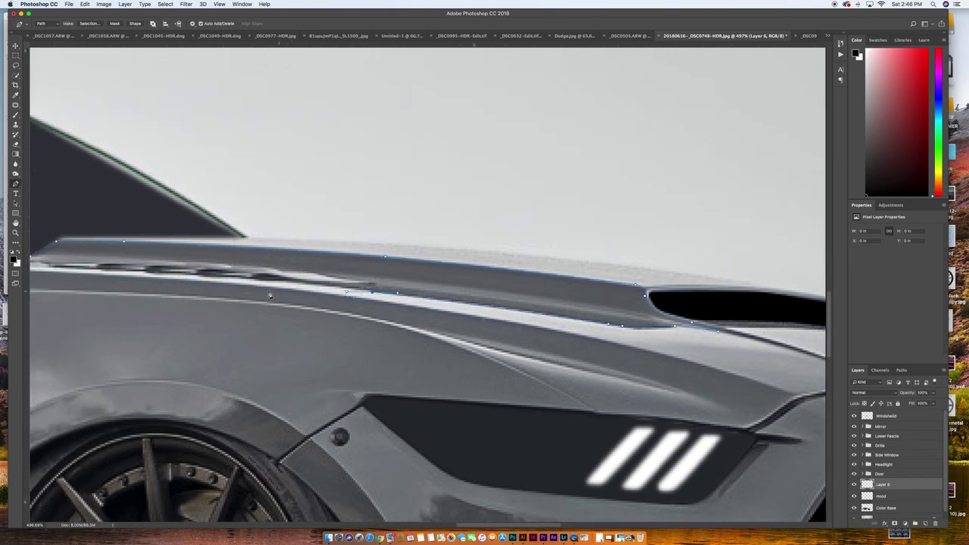
click(326, 286)
key(super+z)
alt+click(371, 292)
drag(352, 289, 347, 289)
key(super+z)
drag(561, 317, 480, 304)
drag(411, 296, 316, 275)
scroll(212, 270, left, 5)
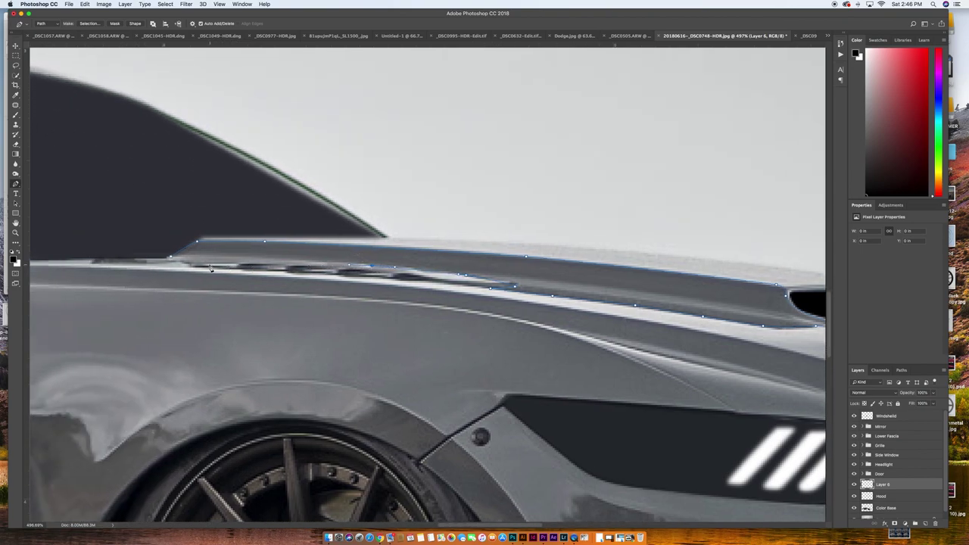
Step: Close the raised hood section's path at the windshield base, convert it to a selection and fill it with black on the new layer
click(195, 260)
click(173, 260)
right_click(174, 259)
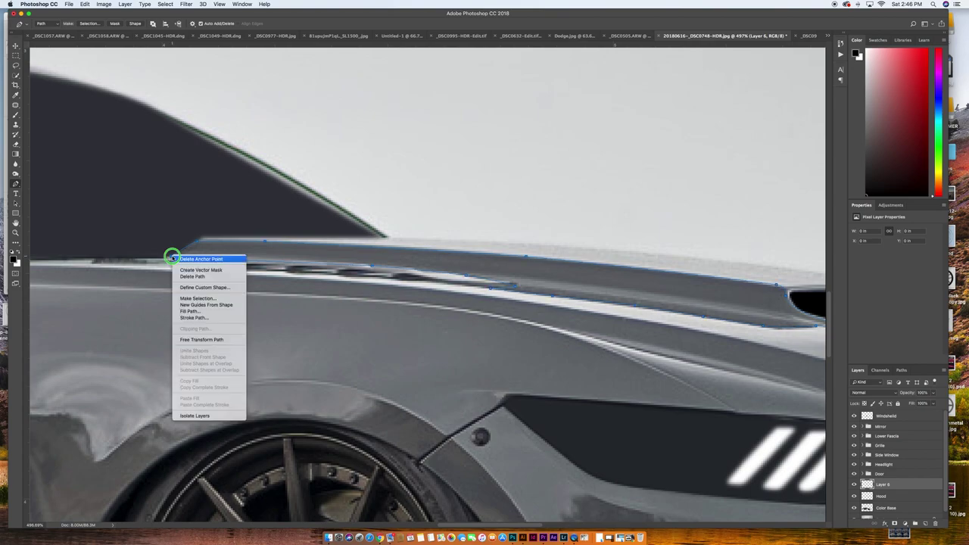
click(198, 299)
click(526, 226)
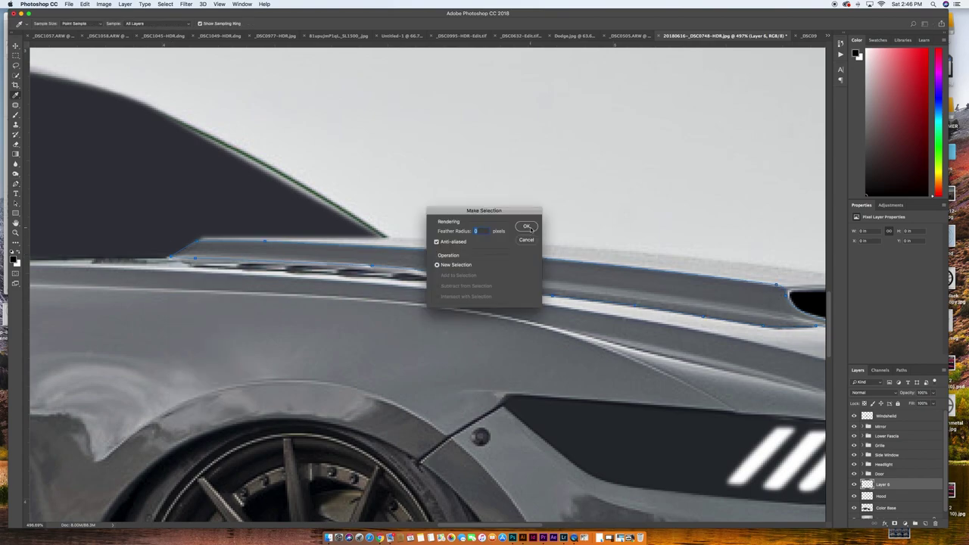
scroll(608, 291, down, 5)
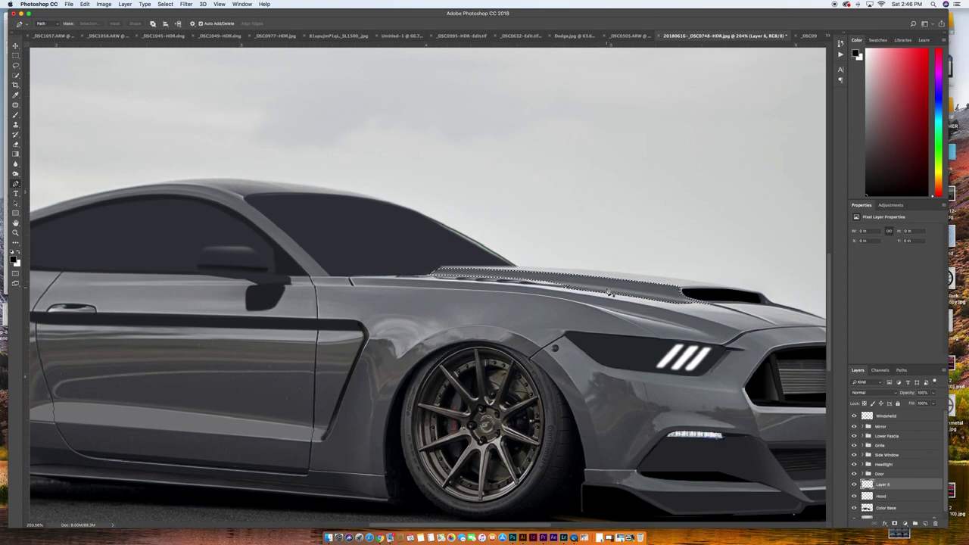
scroll(608, 291, right, 2)
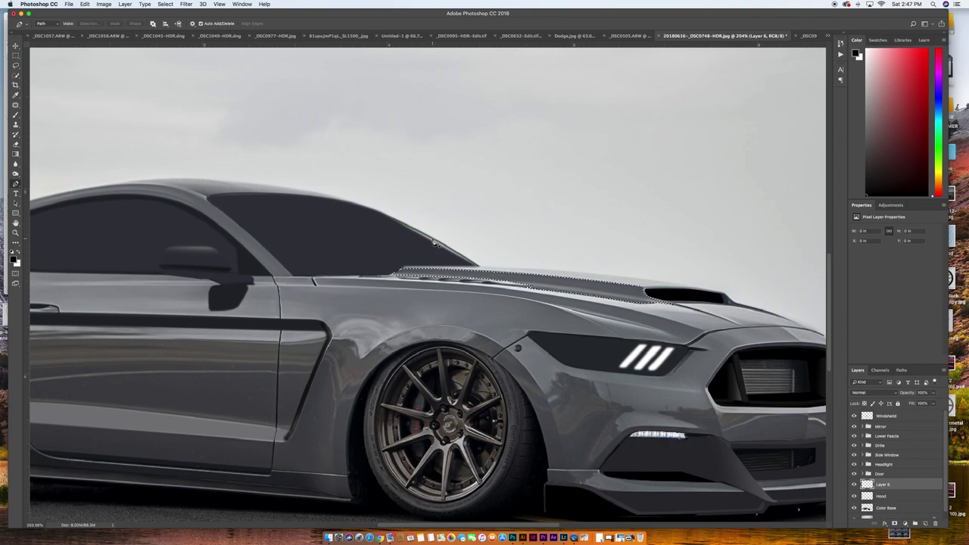
key(alt+BackSpace)
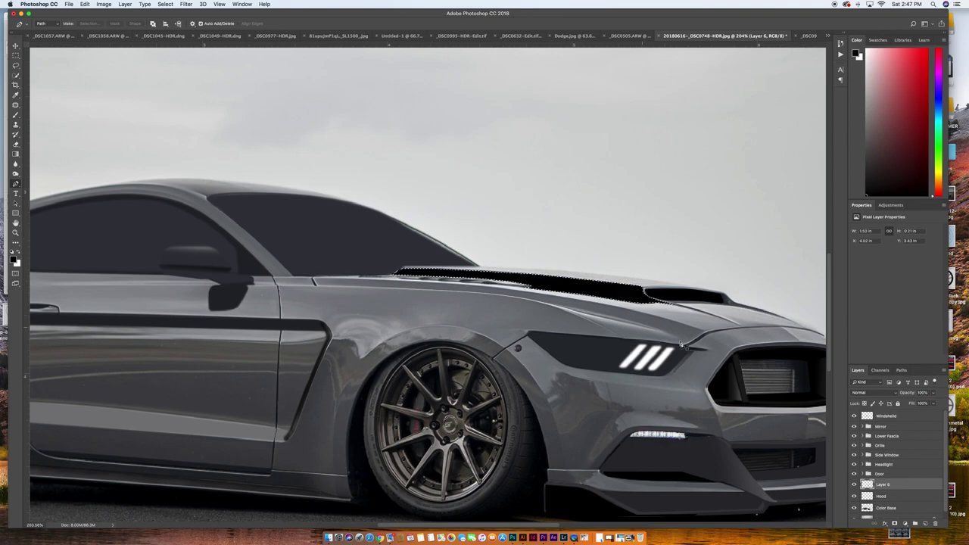
Step: Set Color Base to 100% opacity and clear the selection to check the black hood side shape against the base colour
scroll(795, 446, up, 1)
scroll(894, 502, down, 1)
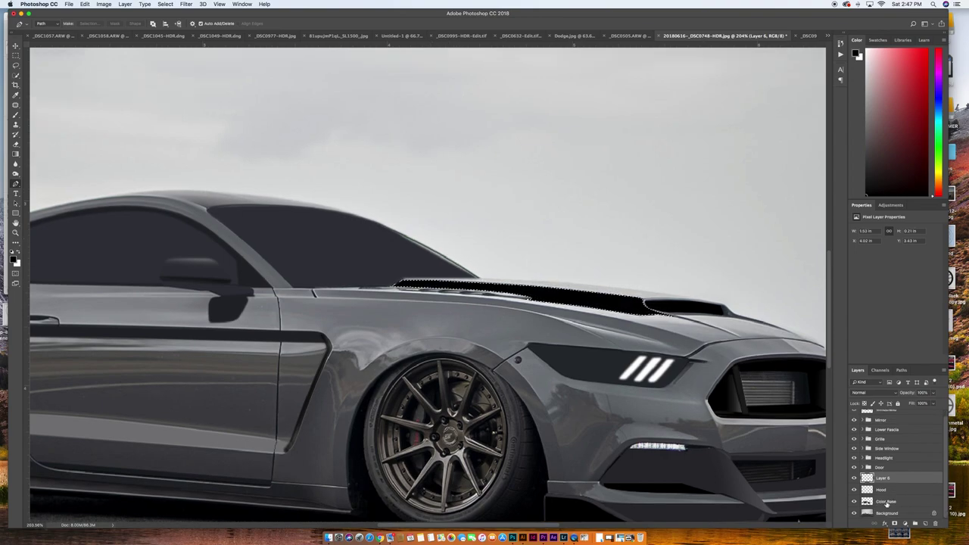
click(886, 503)
drag(907, 392, 968, 393)
key(super+d)
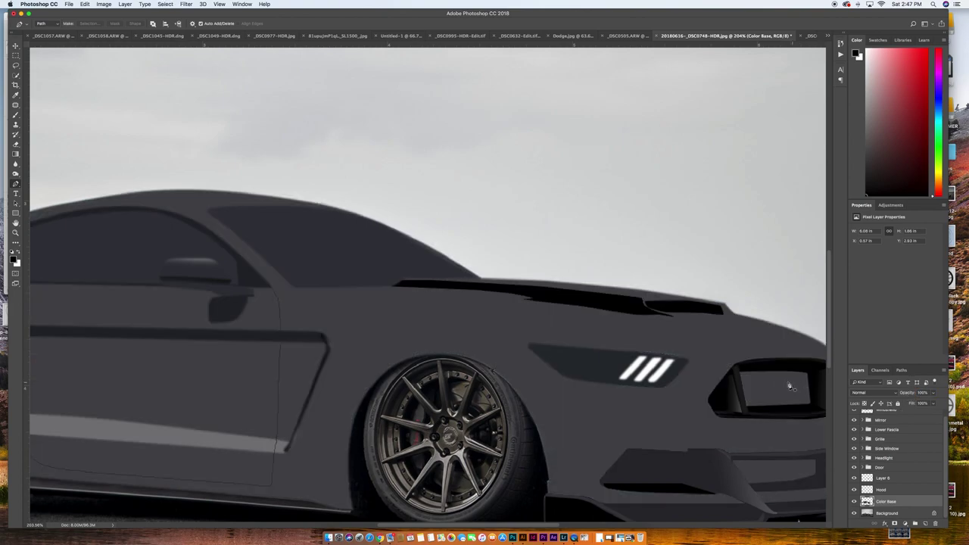
scroll(609, 368, down, 3)
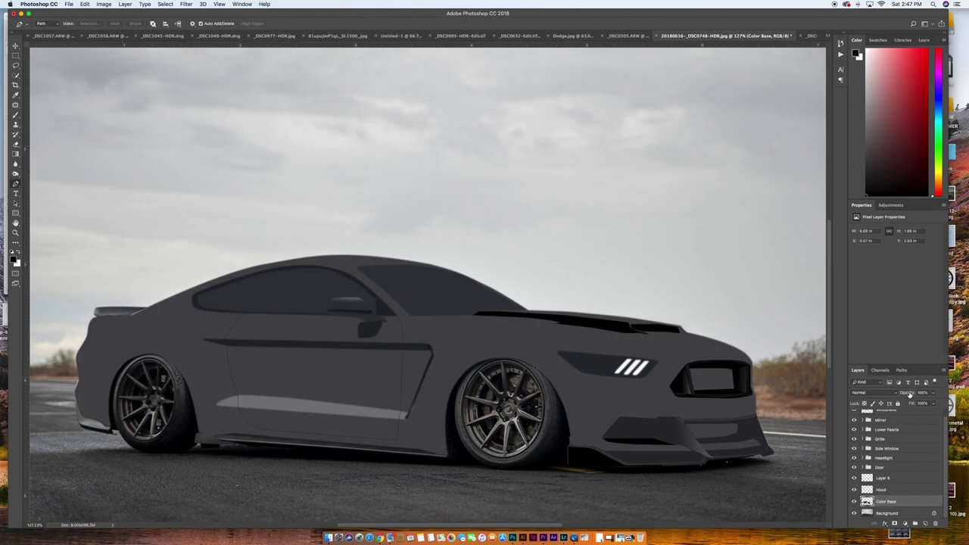
mouse_move(910, 394)
mouse_down()
mouse_move(890, 395)
mouse_move(924, 395)
mouse_up()
Step: Lower the opacity of the black hood side layer to a faint shadow and rename the layer Hood Side Shadow
click(881, 479)
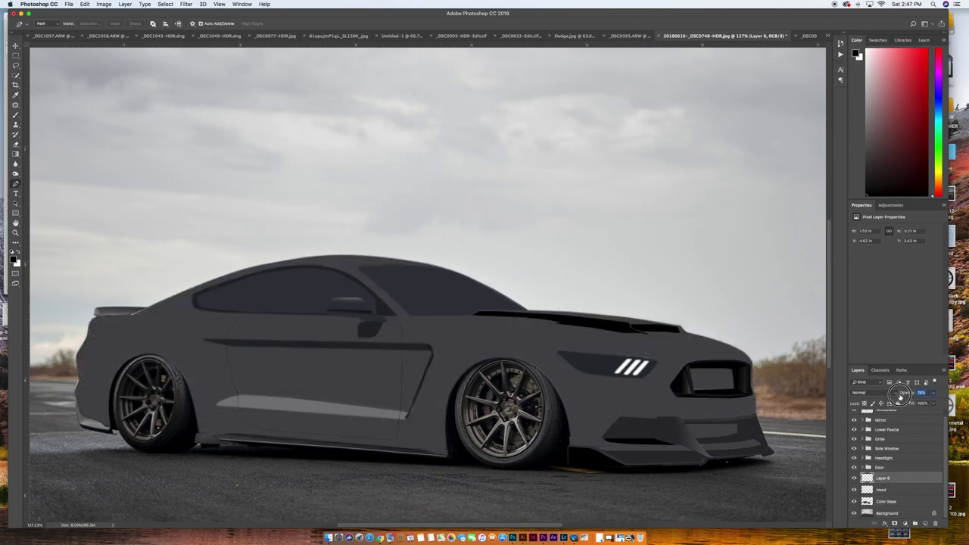
drag(888, 394, 878, 396)
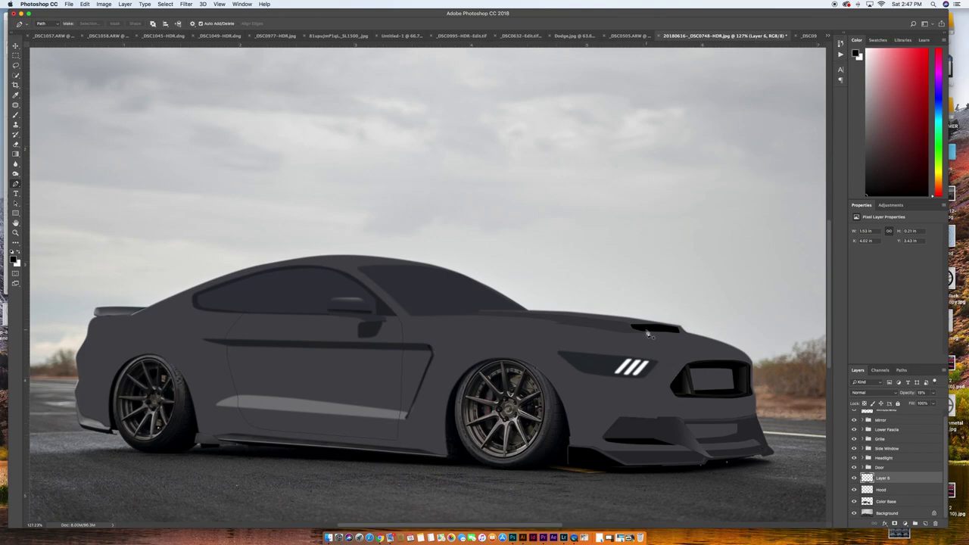
scroll(936, 418, up, 1)
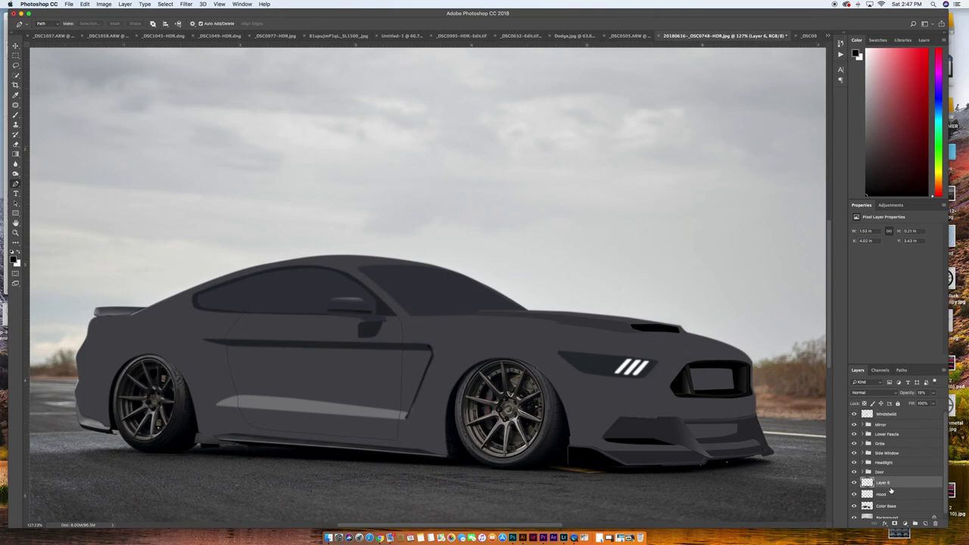
double_click(882, 482)
key(Return)
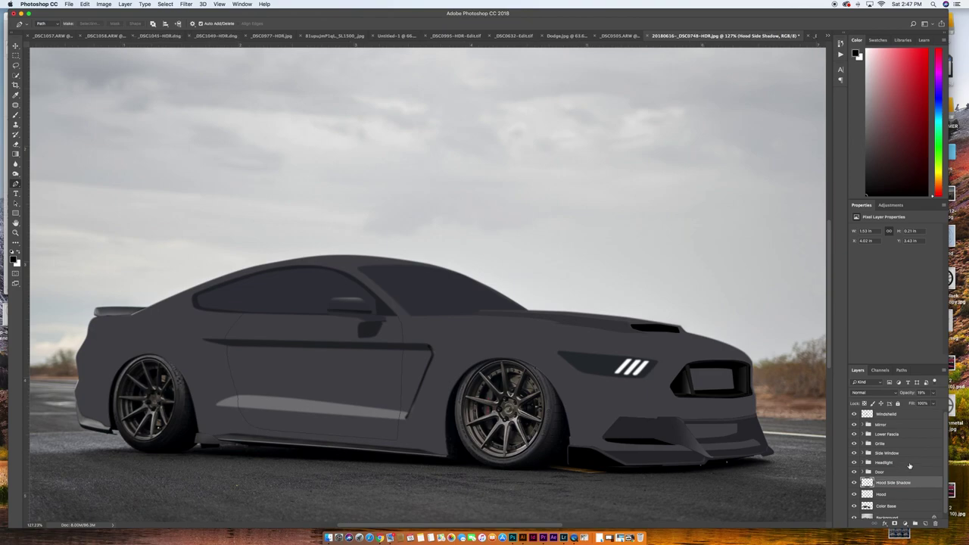
Step: Set Color Base to 33% opacity so the photo's hood details show through around the scoop
click(897, 506)
drag(912, 394, 887, 394)
key(Return)
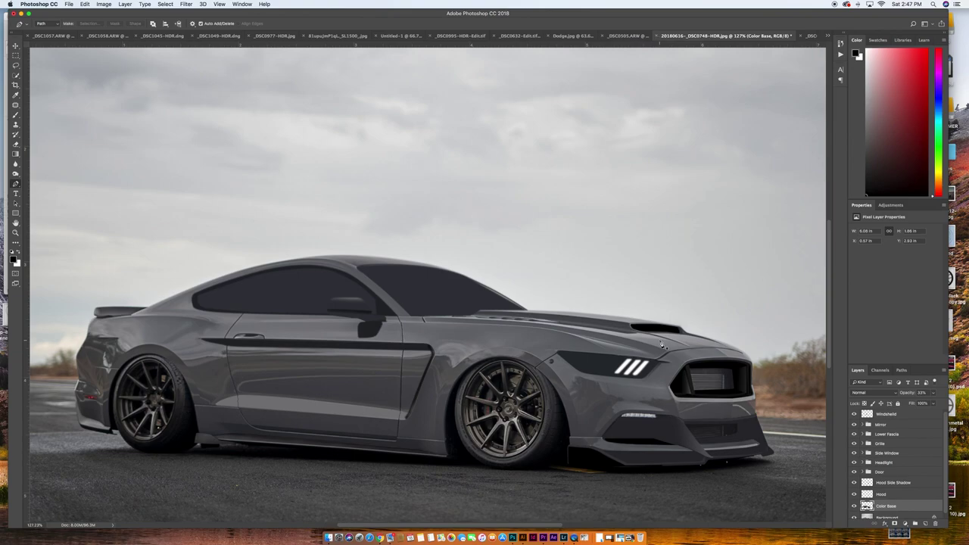
scroll(636, 336, right, 5)
scroll(613, 340, up, 8)
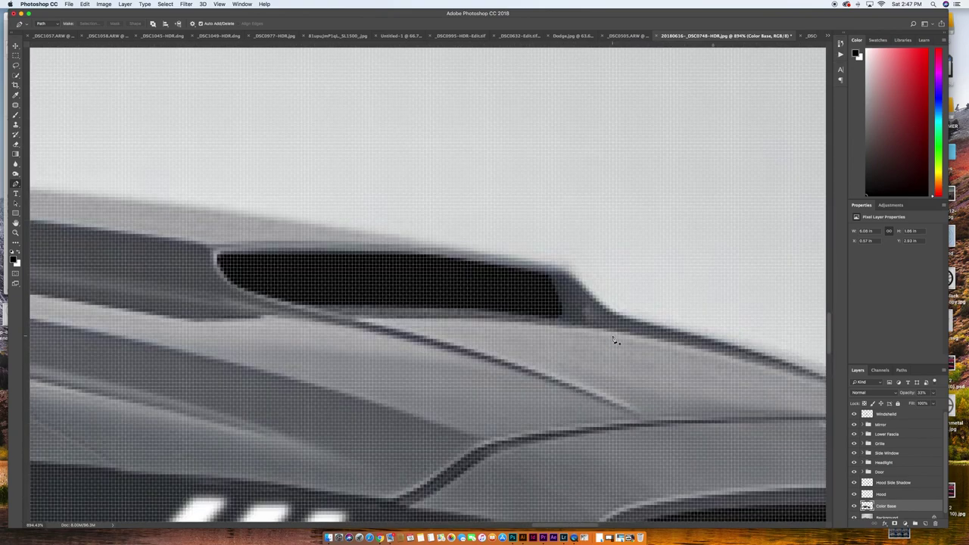
scroll(613, 339, down, 4)
scroll(564, 331, right, 2)
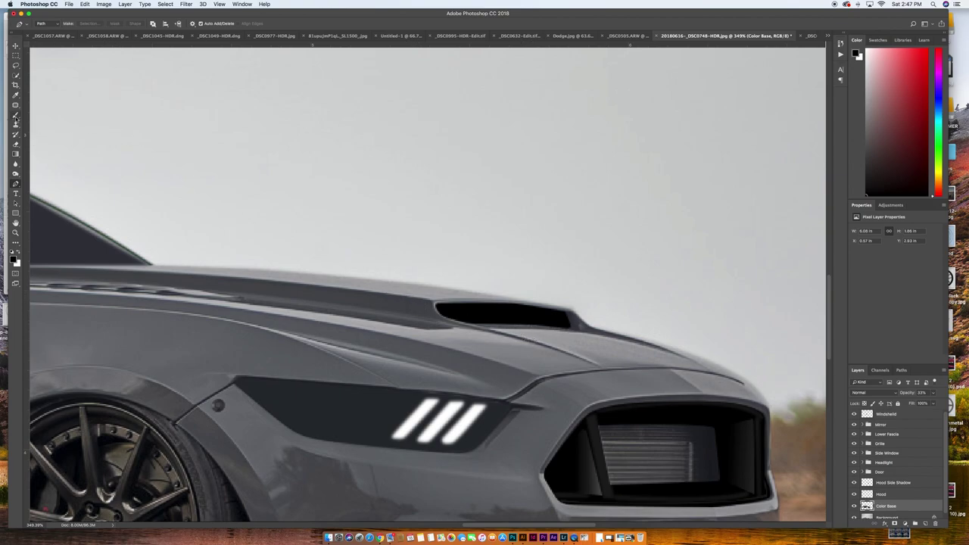
Step: Trace a closed Pen path under the hood scoop and down the far edge of the hood, enclosing the dark shadow there
click(467, 324)
drag(527, 323, 534, 323)
click(566, 329)
key(super+z)
drag(495, 325, 567, 316)
click(565, 312)
click(571, 311)
click(588, 326)
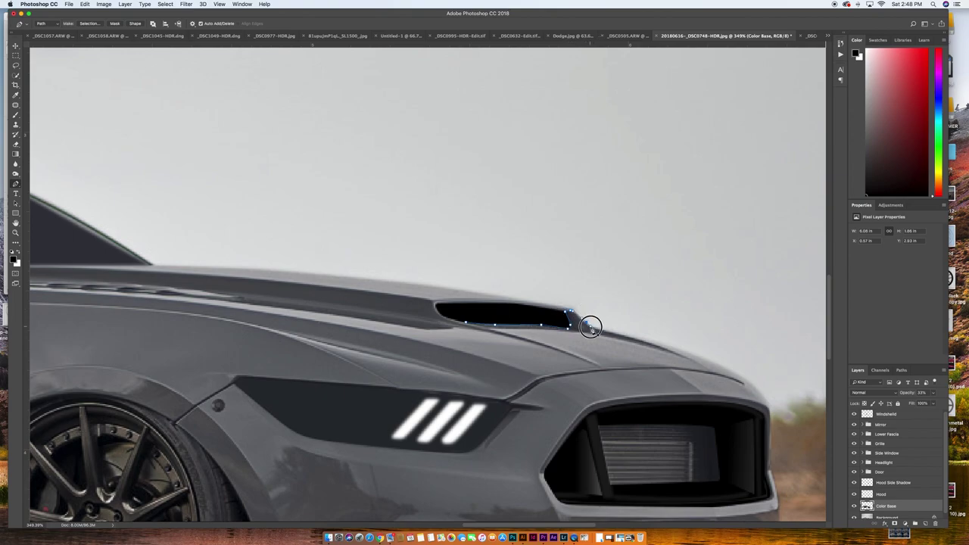
drag(629, 341, 658, 347)
click(690, 360)
click(666, 351)
drag(582, 332, 472, 332)
click(488, 329)
Step: Convert the shadow path under the scoop to a selection with 0 feather, fill it with black and clear the selection
right_click(468, 326)
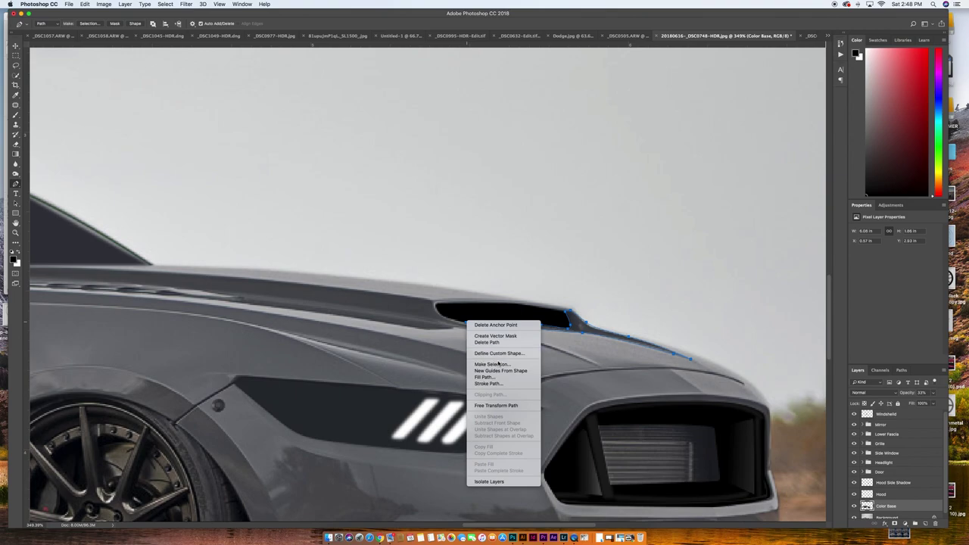
click(495, 362)
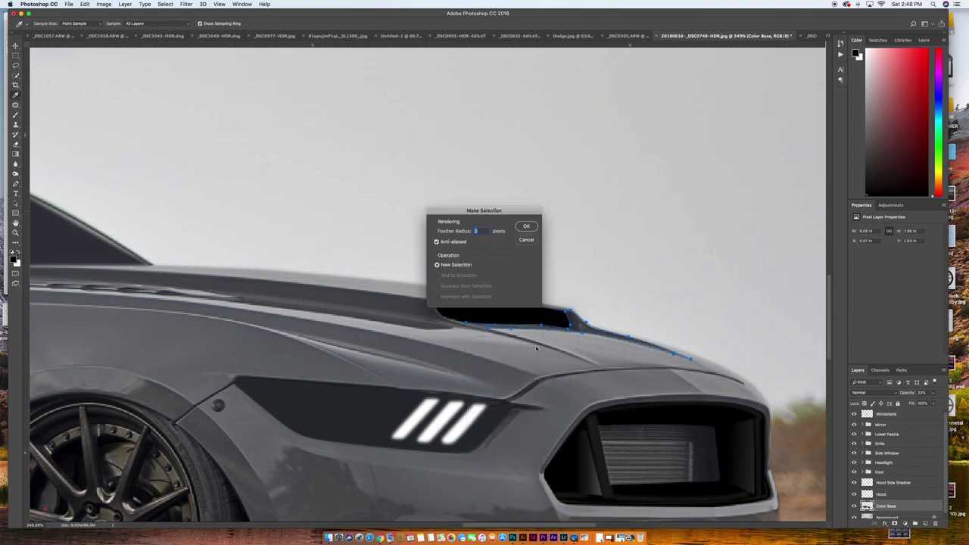
click(527, 227)
key(super+d)
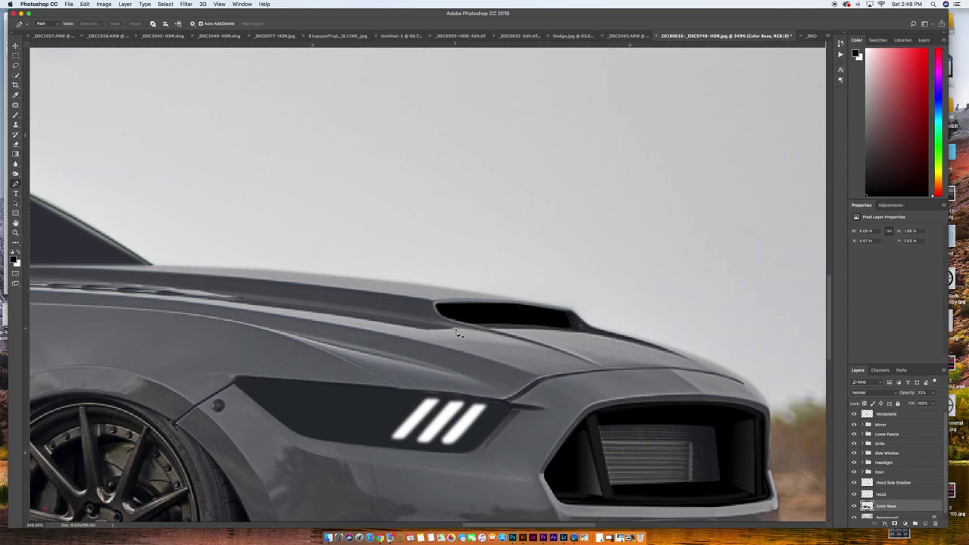
Step: Try to outline the thin hood crease running forward from the scoop's near corner and convert the path to a selection
click(456, 328)
drag(491, 333, 508, 337)
right_click(456, 330)
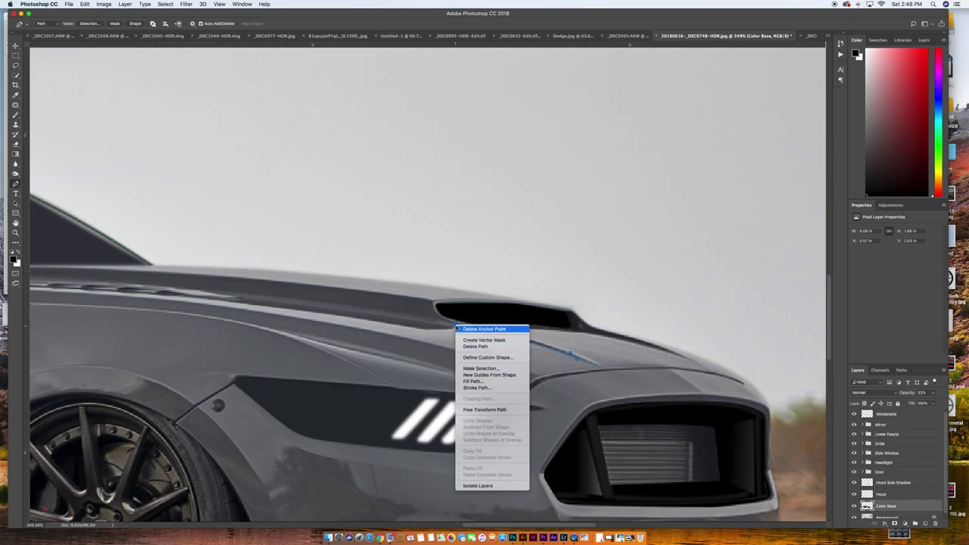
click(496, 356)
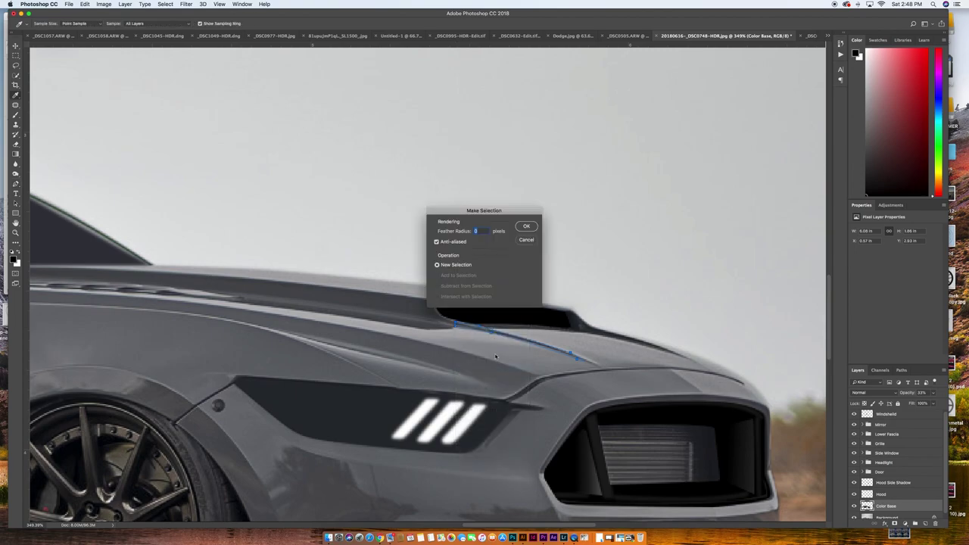
click(526, 227)
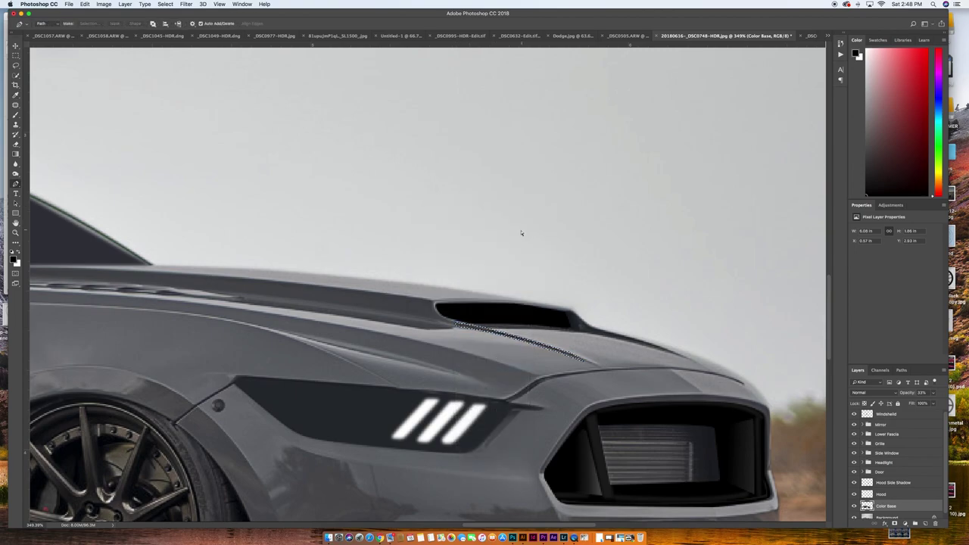
scroll(449, 277, down, 3)
scroll(454, 284, left, 3)
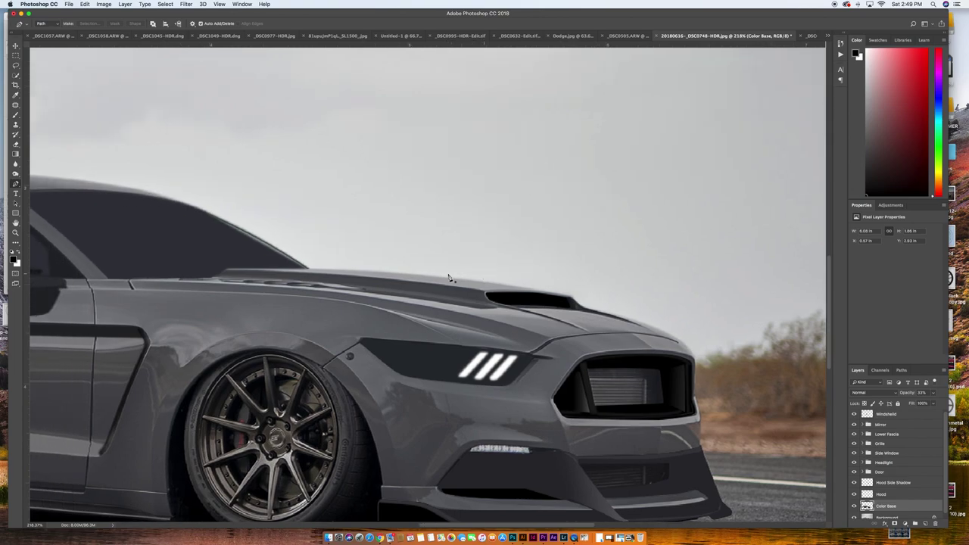
scroll(551, 303, up, 4)
scroll(551, 304, down, 3)
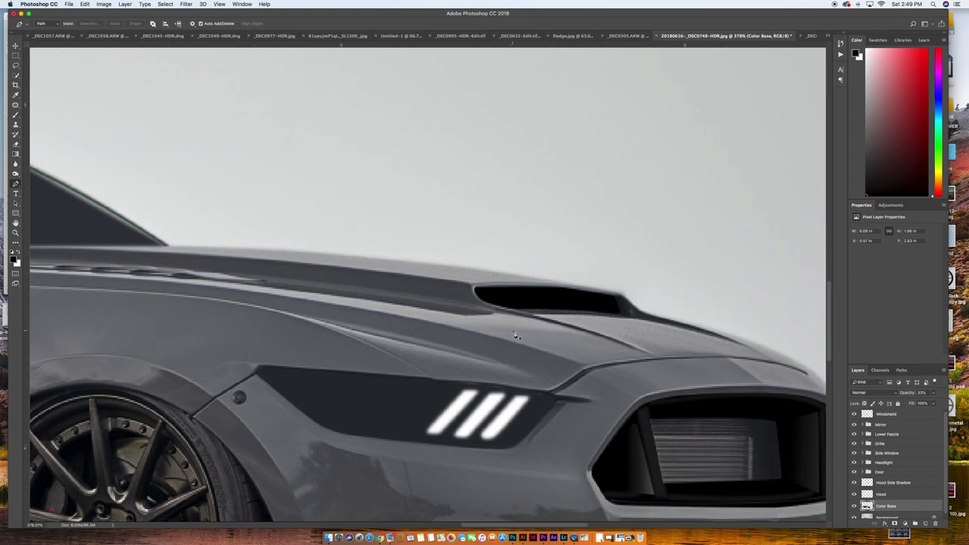
scroll(514, 335, left, 5)
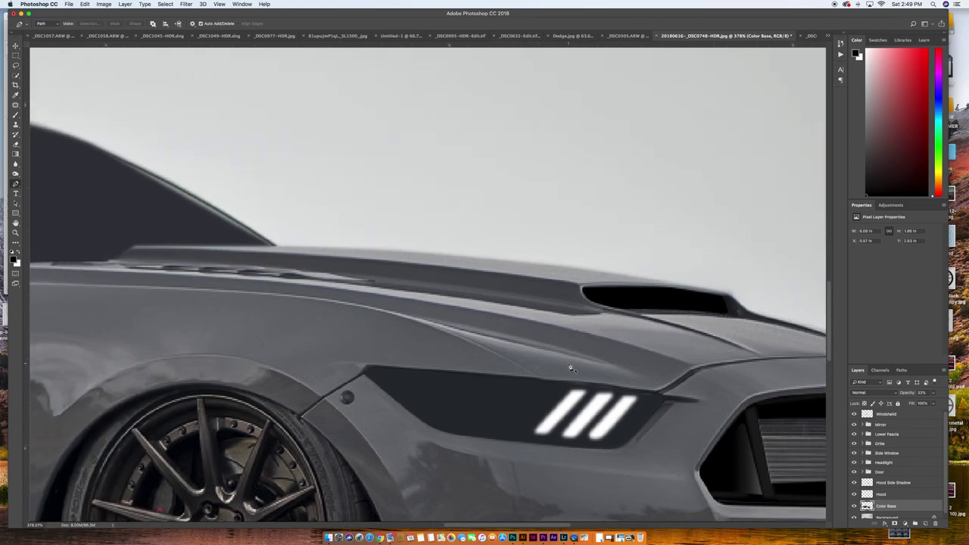
scroll(571, 367, right, 2)
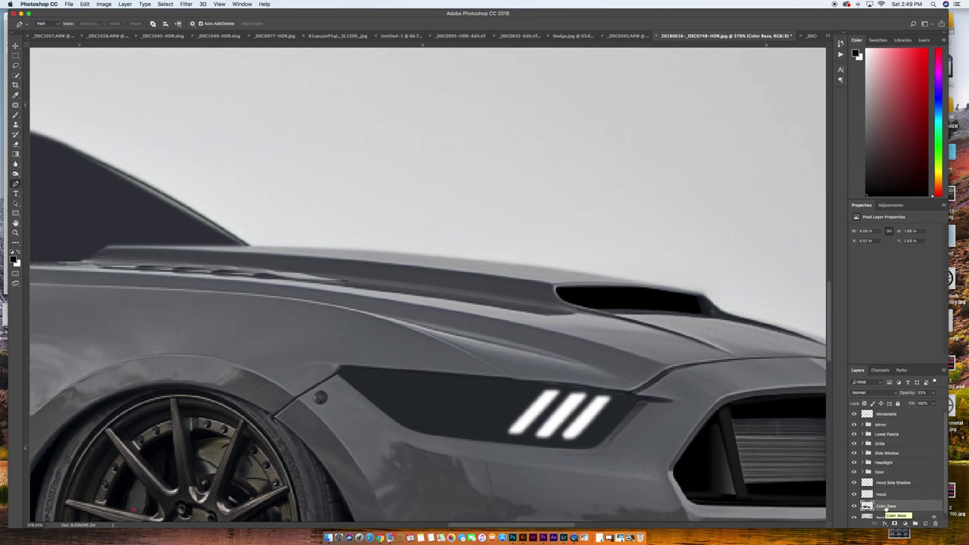
Step: Step back to the selection under the scoop and fill it with black on the Hood Side Shadow layer instead
key(super+Return)
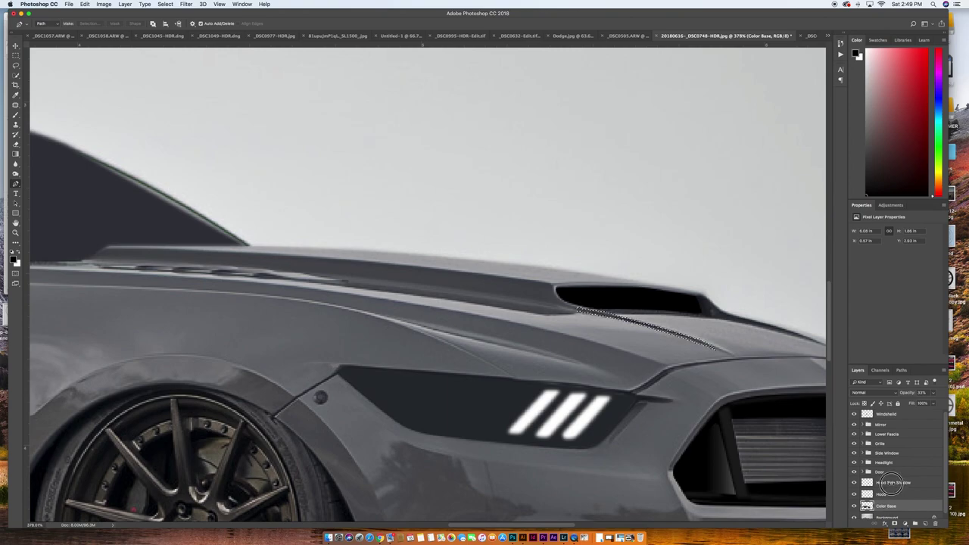
click(892, 484)
key(alt+BackSpace)
click(890, 506)
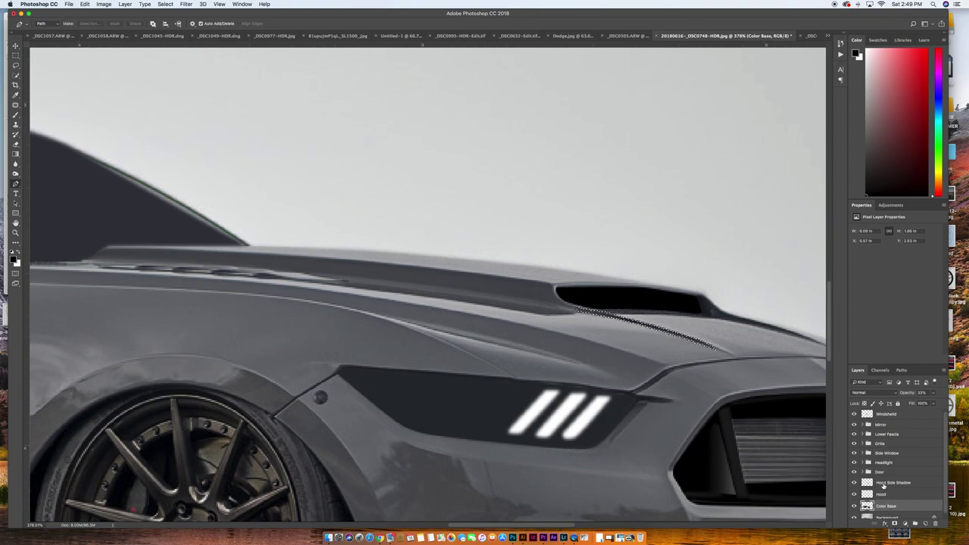
double_click(883, 505)
key(Escape)
key(alt+super+z)
key(alt+super+z)
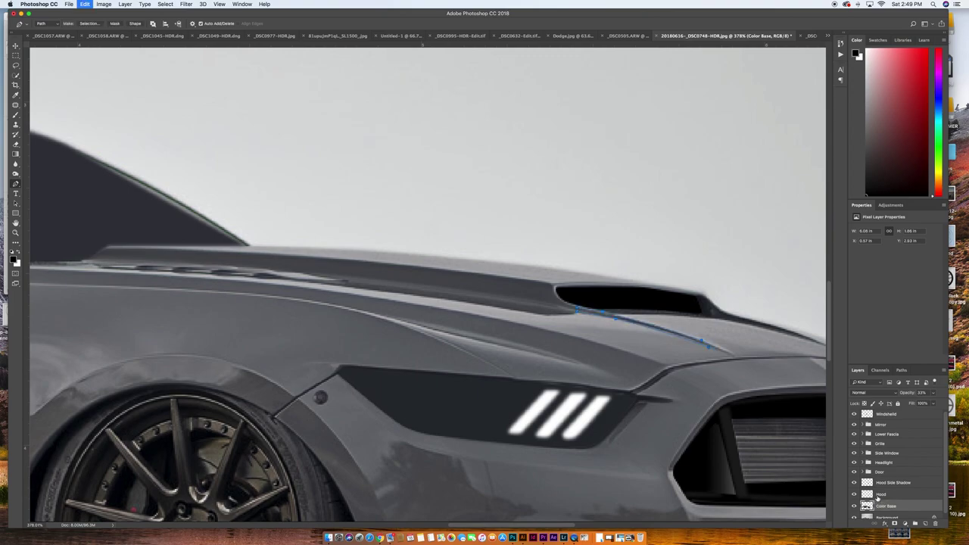
key(super+Return)
click(885, 483)
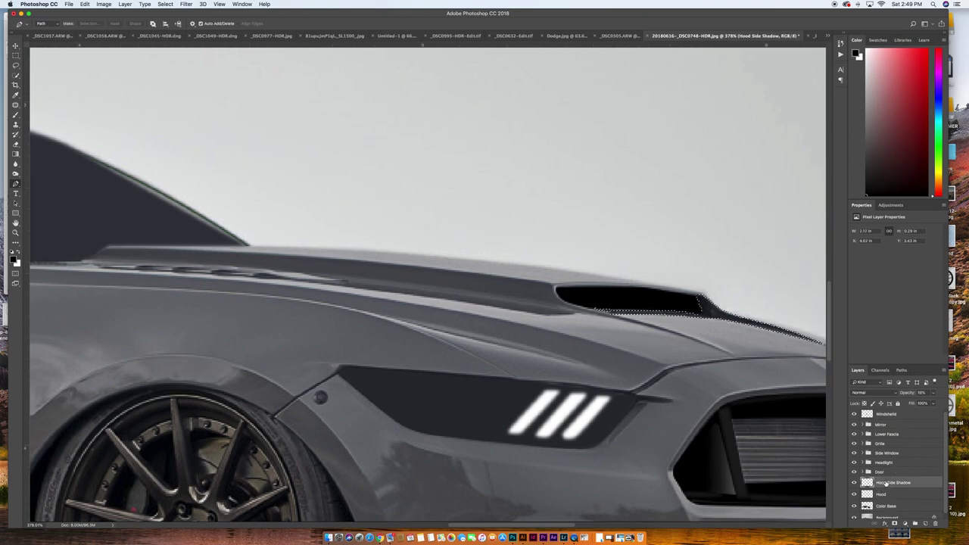
scroll(752, 386, right, 5)
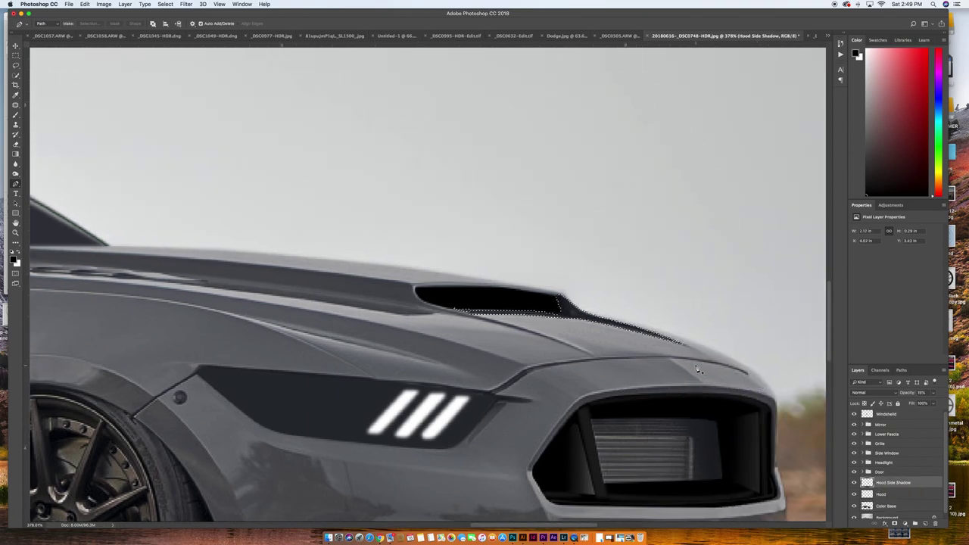
key(super+d)
Step: Trace the thin hood crease running forward from the scoop, convert it to a selection and fill it with black on Hood Side Shadow
click(429, 305)
click(510, 324)
click(574, 347)
drag(574, 347, 583, 352)
drag(570, 346, 563, 346)
drag(486, 320, 477, 320)
right_click(431, 307)
click(458, 346)
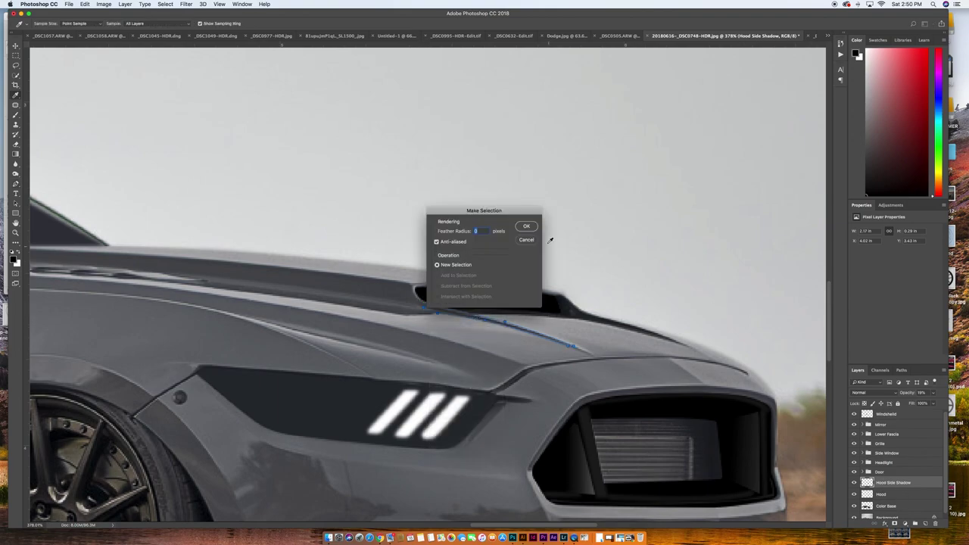
click(527, 227)
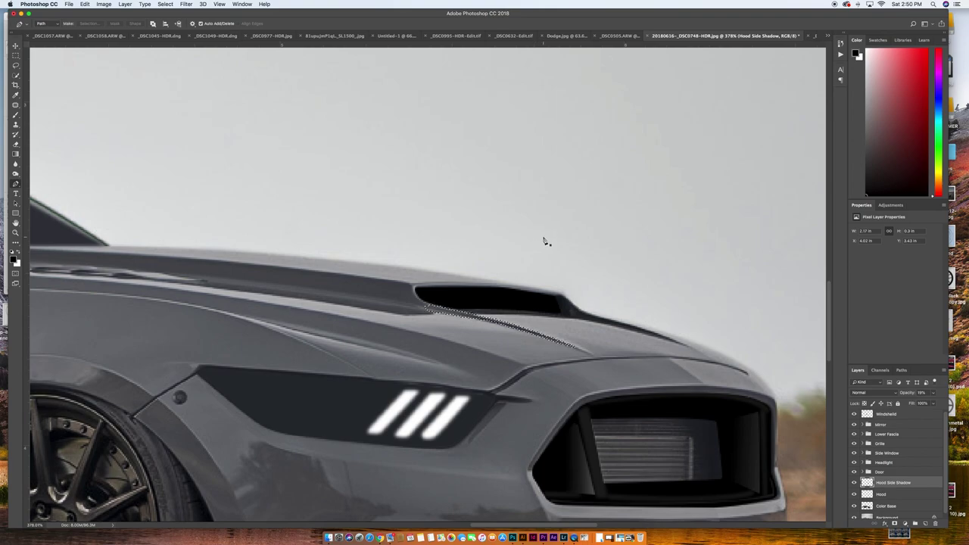
key(super+d)
Step: Set Color Base to 100% opacity to check the hood shading against the solid body colour
click(884, 505)
click(921, 392)
drag(947, 392, 955, 393)
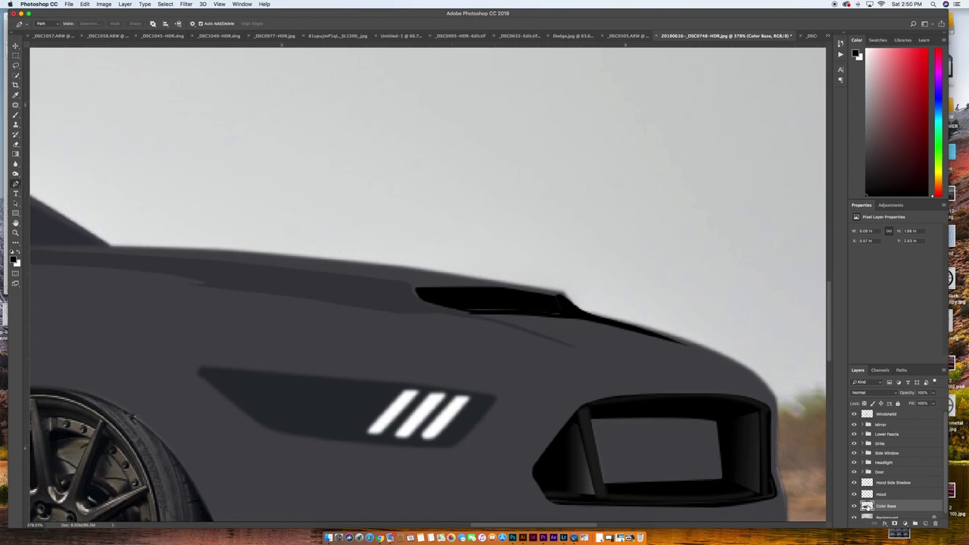
Step: Load the Color Base outline as a selection, sample the body grey and refill the layer with it to cover the stray black
super+click(867, 505)
scroll(732, 385, down, 6)
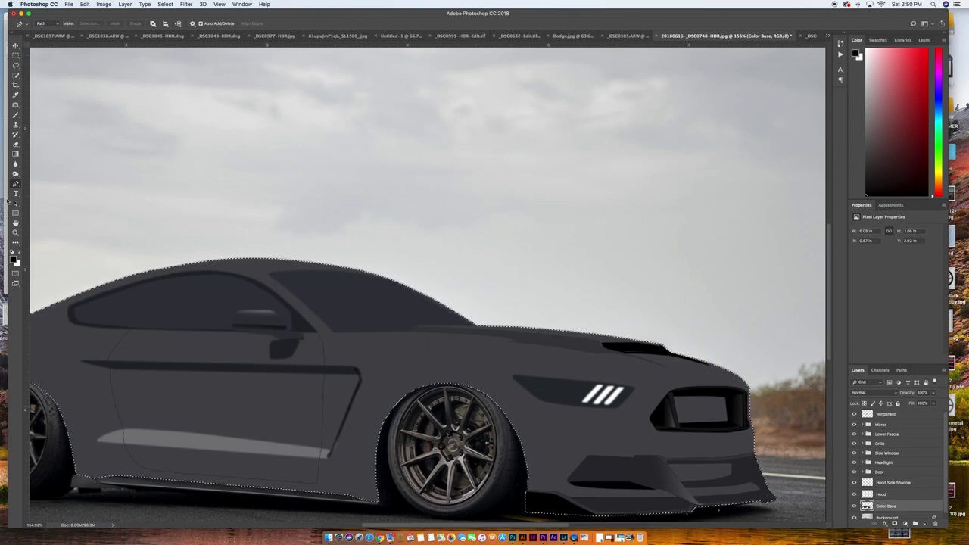
click(15, 95)
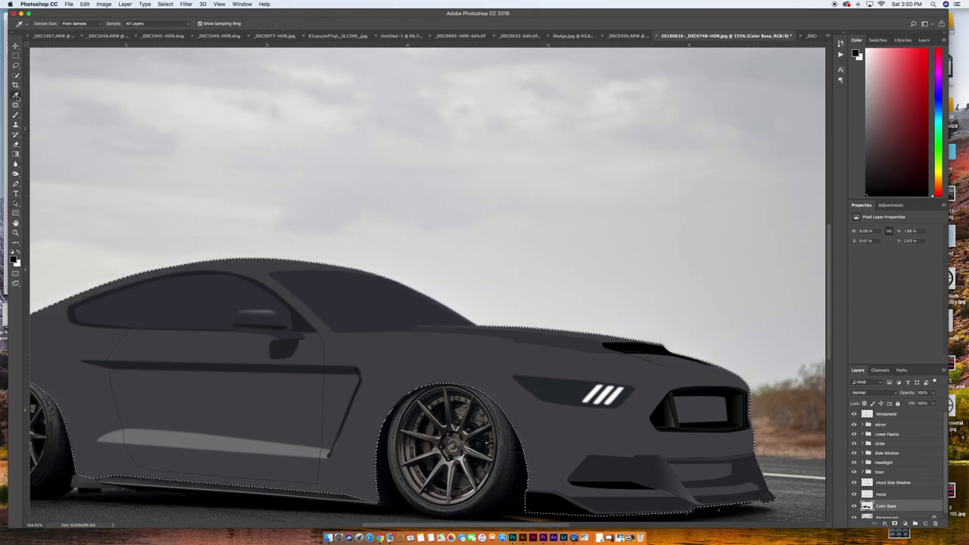
click(432, 361)
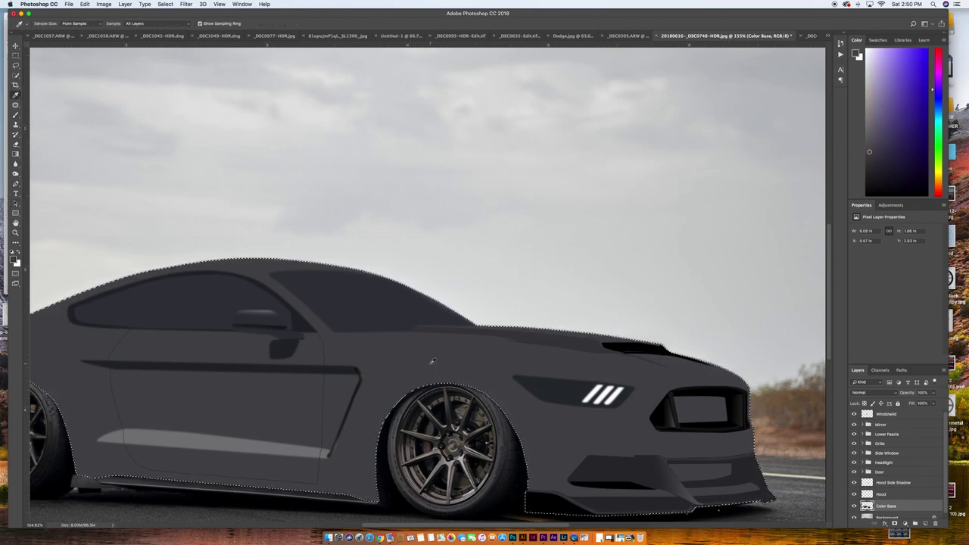
key(super+d)
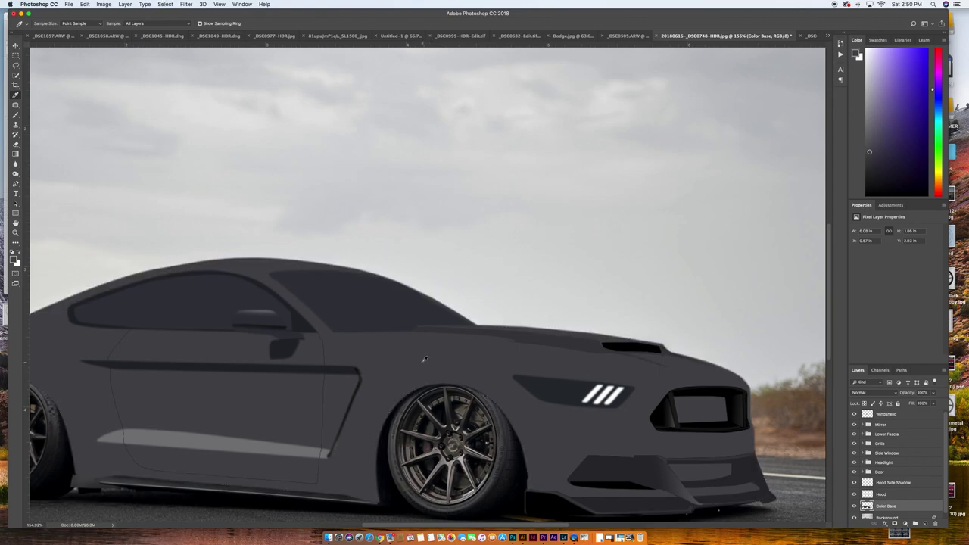
Step: Lower Color Base to 37% opacity and add a new layer directly above Hood Side Shadow
scroll(425, 359, down, 3)
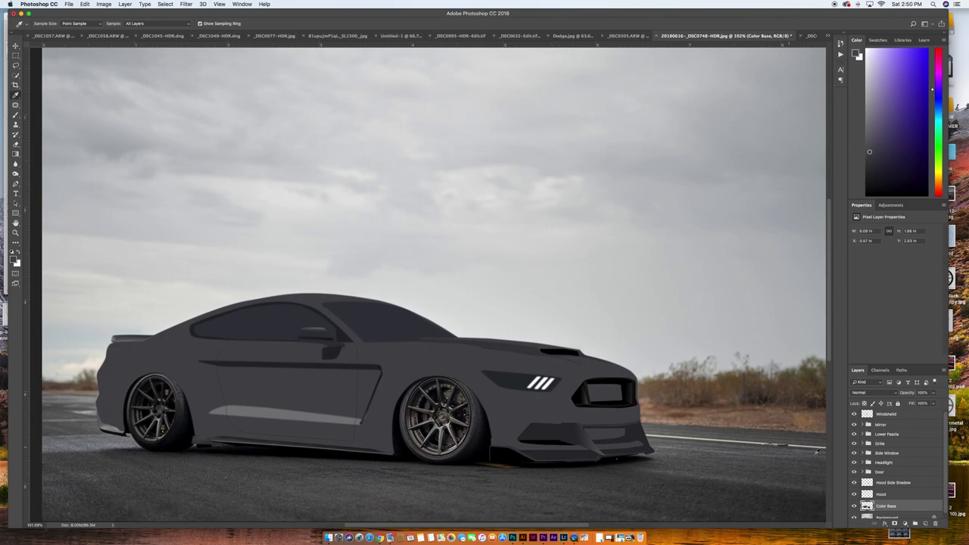
drag(908, 391, 882, 393)
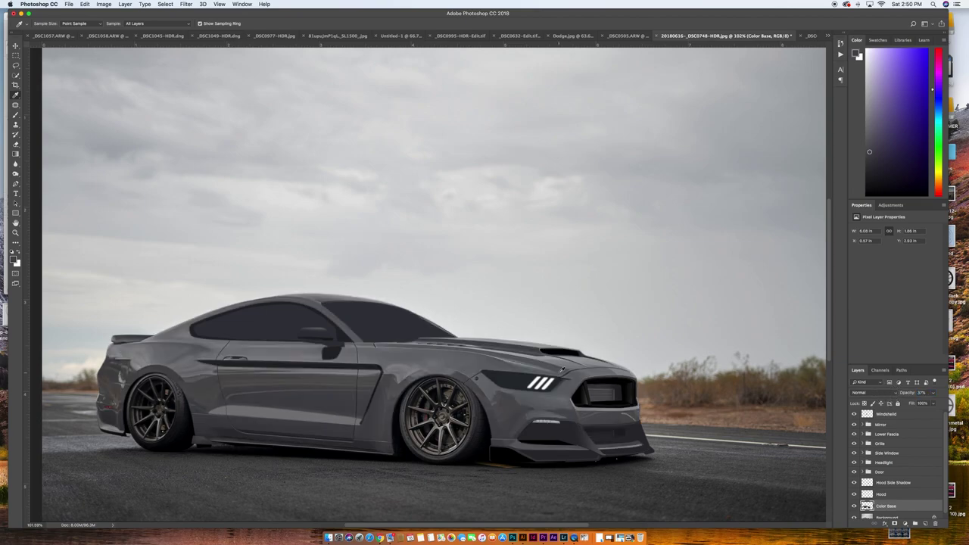
scroll(562, 369, up, 5)
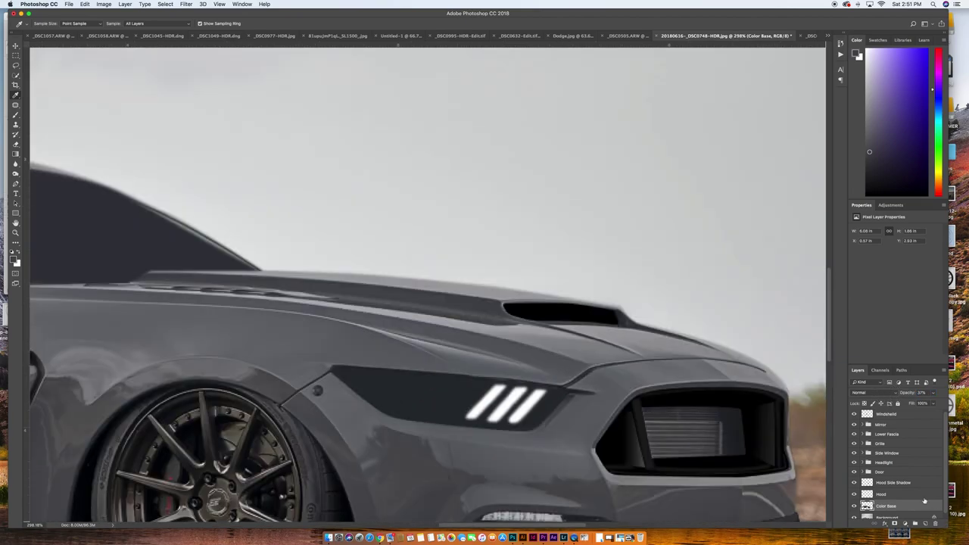
click(916, 483)
click(926, 523)
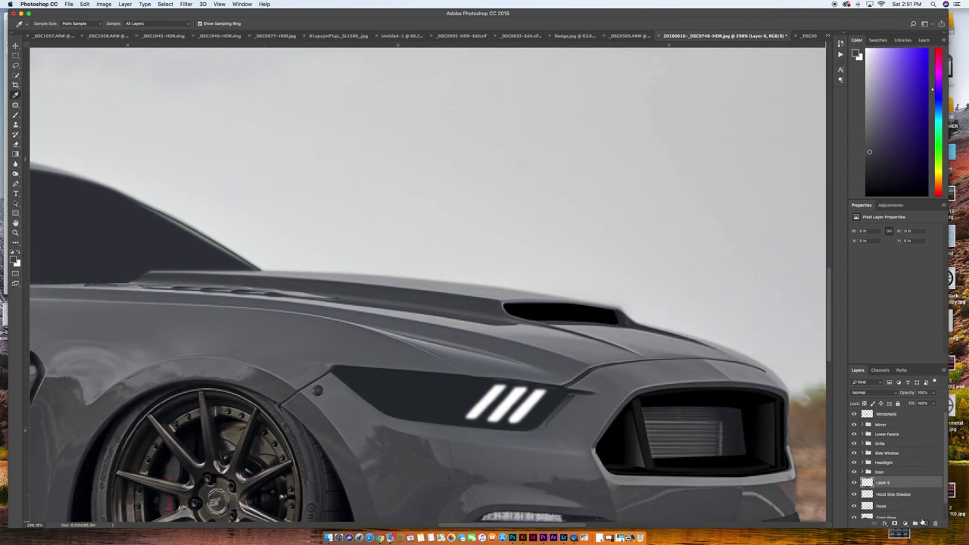
Step: Trace the upper edge of the dark strip along the near side of the hood with the Pen tool, from windshield base to nose
scroll(81, 179, down, 1)
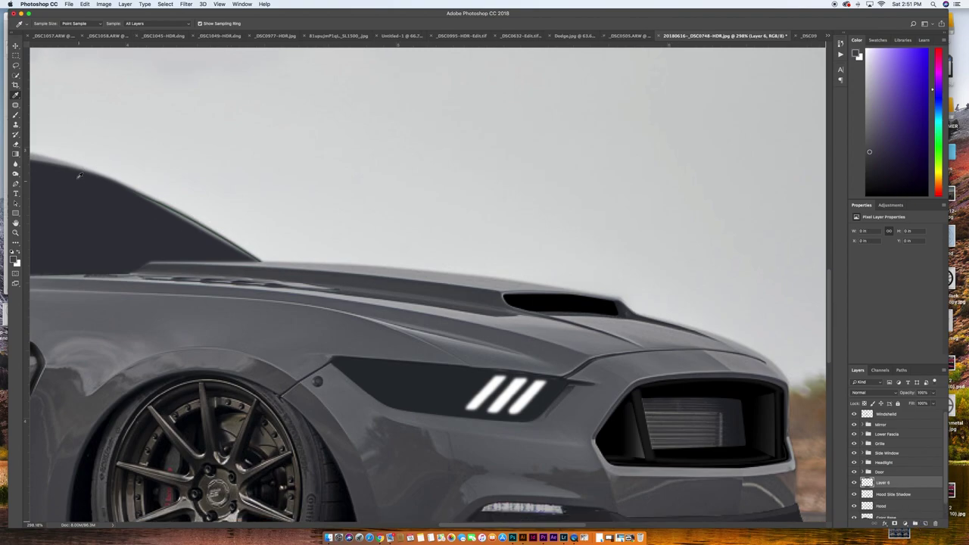
click(16, 183)
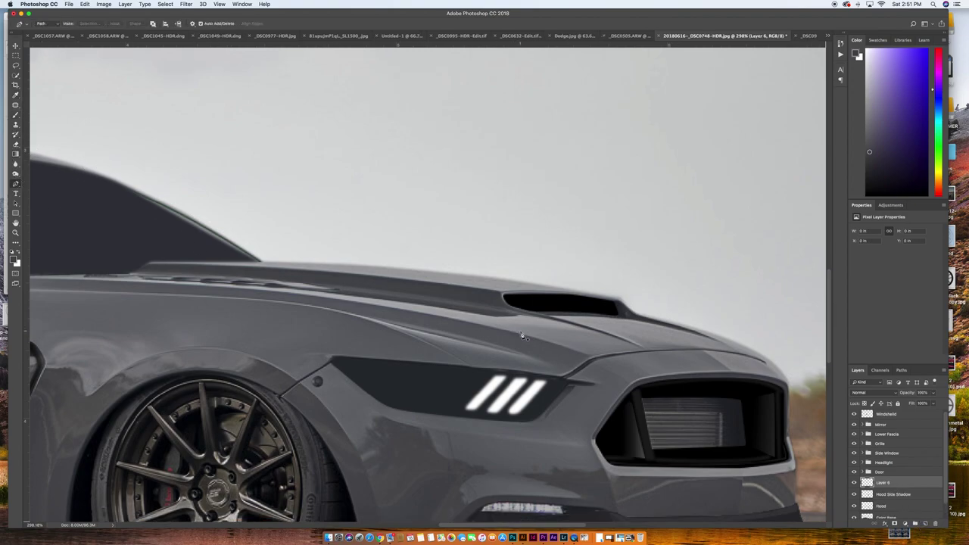
scroll(68, 295, left, 3)
scroll(70, 296, left, 3)
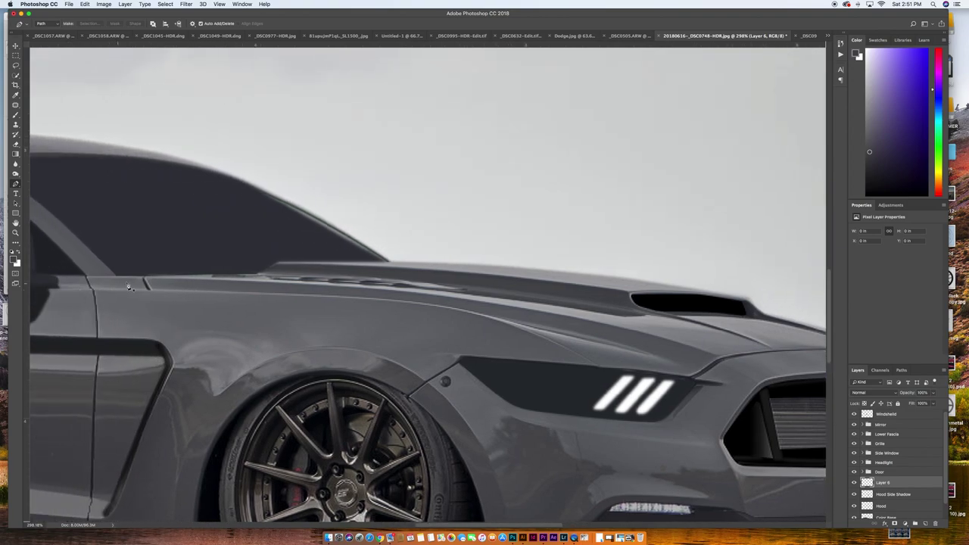
click(147, 283)
drag(274, 282, 296, 284)
drag(464, 304, 505, 306)
drag(722, 361, 773, 385)
alt+click(718, 358)
Step: Trace the strip's lower edge back along the fender line from the nose towards the windshield base
click(704, 370)
drag(704, 369, 685, 376)
drag(694, 371, 687, 368)
drag(504, 320, 498, 318)
drag(391, 300, 320, 294)
drag(205, 293, 193, 291)
Step: Convert the strip's path to a selection, fill it with black on the new layer and lower that layer's opacity to 10%
right_click(145, 278)
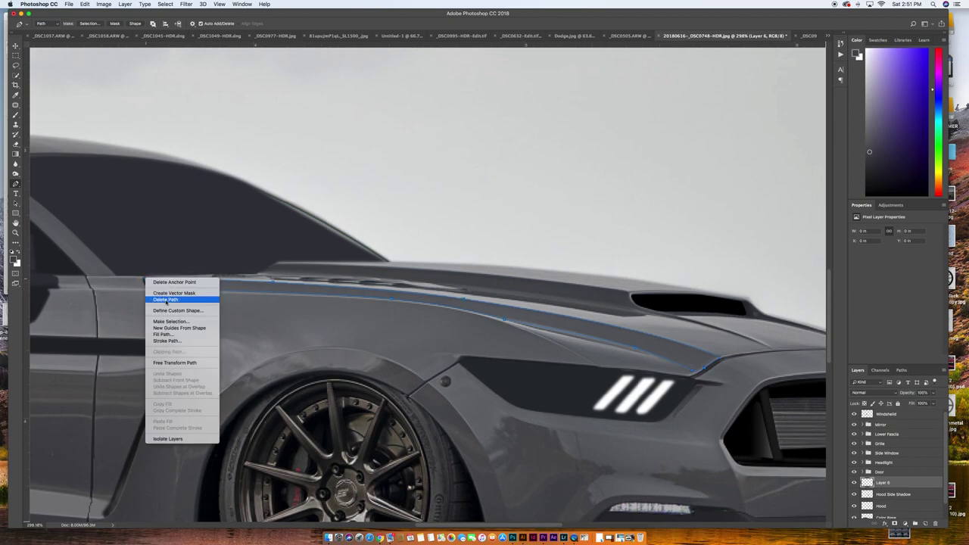
click(171, 322)
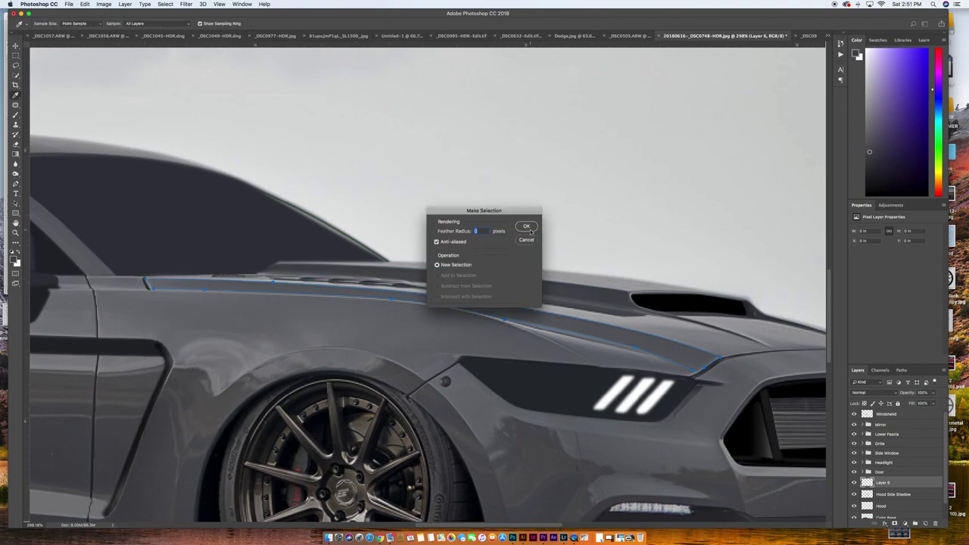
click(529, 230)
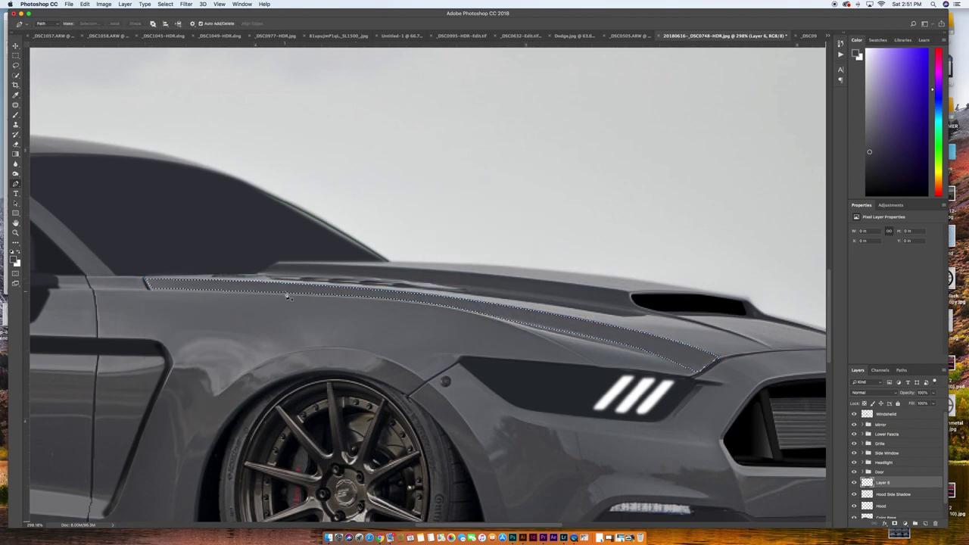
key(d)
key(alt+BackSpace)
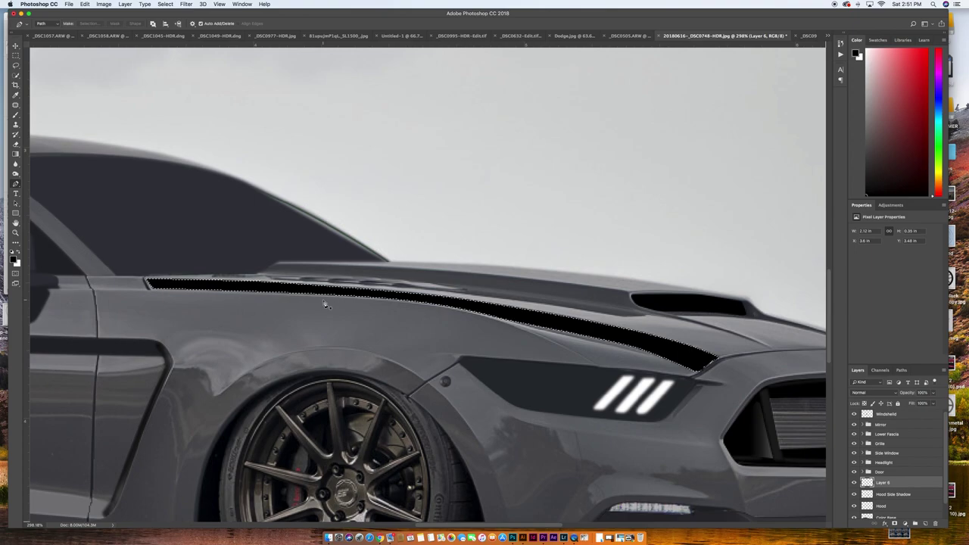
drag(911, 394, 872, 394)
key(super+d)
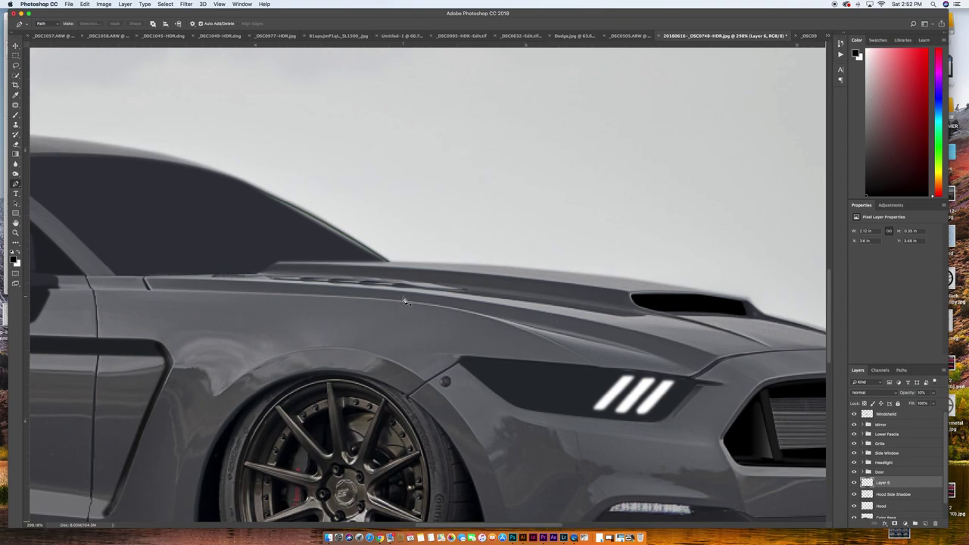
Step: Rename the hood strip's layer as Shadow and add a new layer above it named Hood Highlight
scroll(492, 302, right, 3)
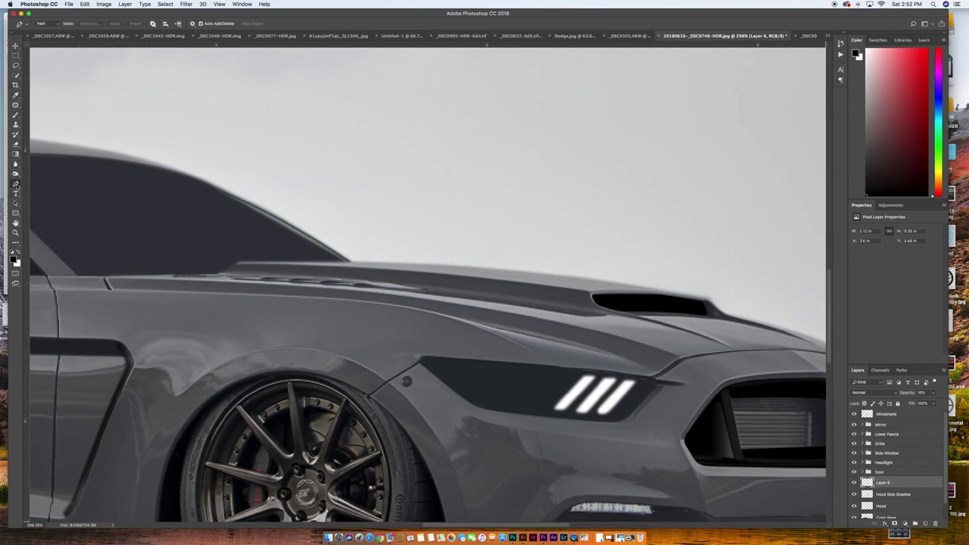
scroll(113, 274, up, 2)
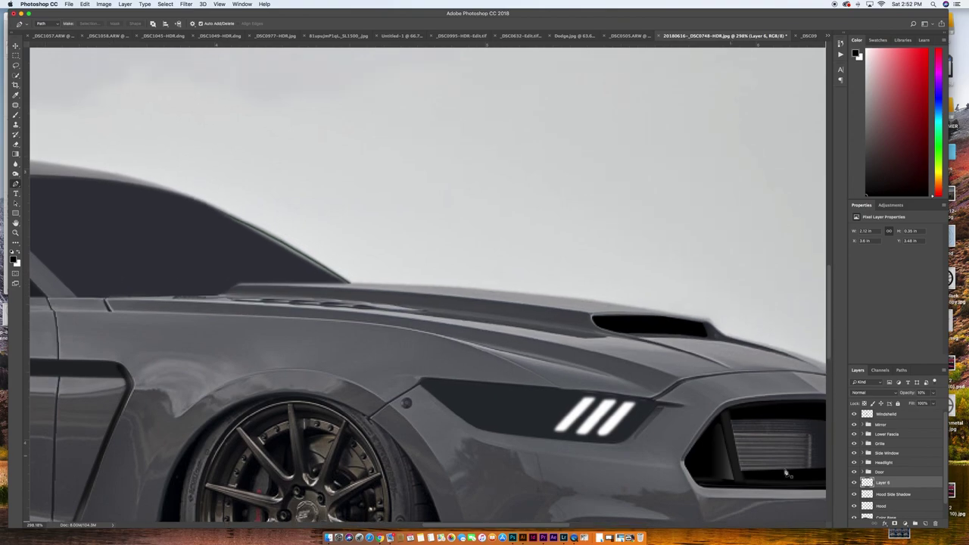
scroll(886, 490, down, 2)
double_click(882, 466)
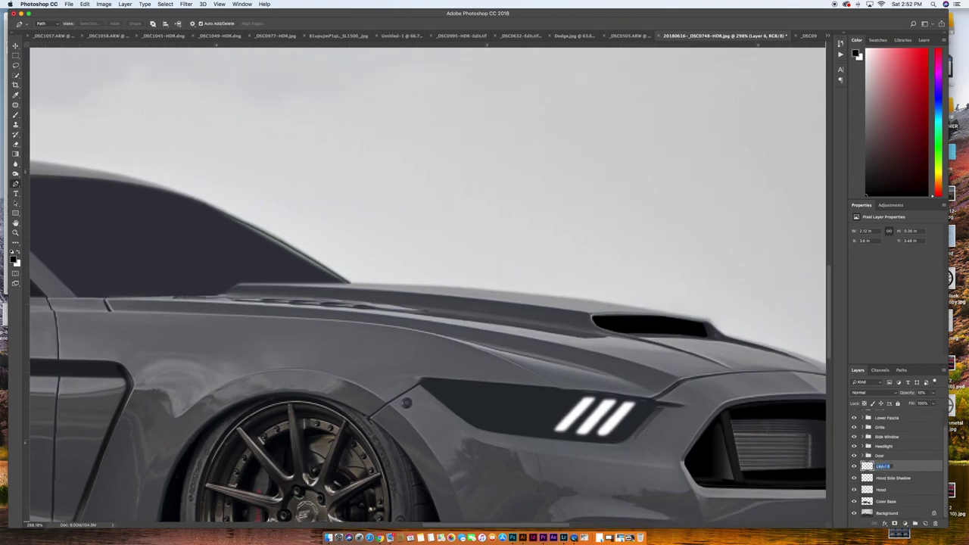
text(Shadow)
key(Return)
click(925, 524)
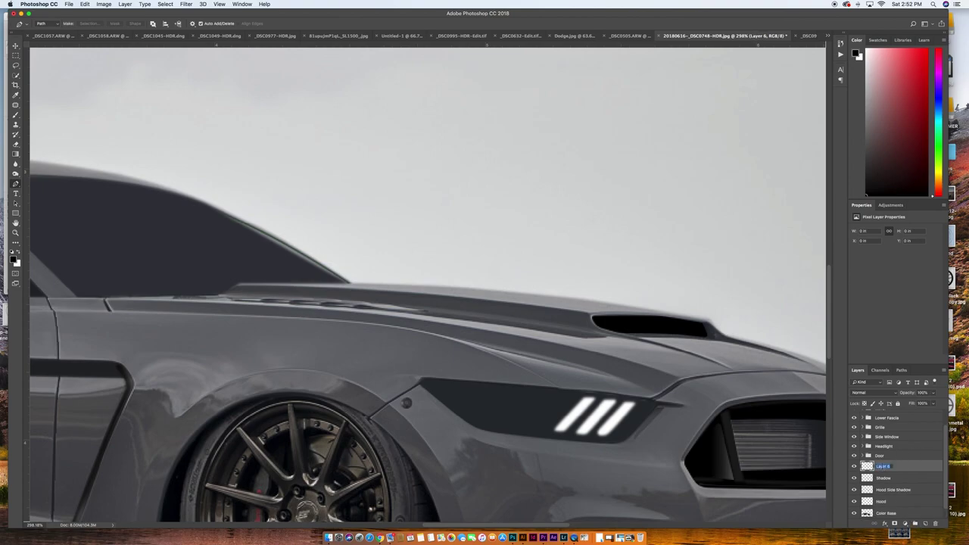
text(Hood Highlight)
key(Return)
Step: Make white the foreground colour and trace the fender crease with the Pen tool from the windshield pillar's base to the headlight's upper edge
scroll(598, 411, left, 4)
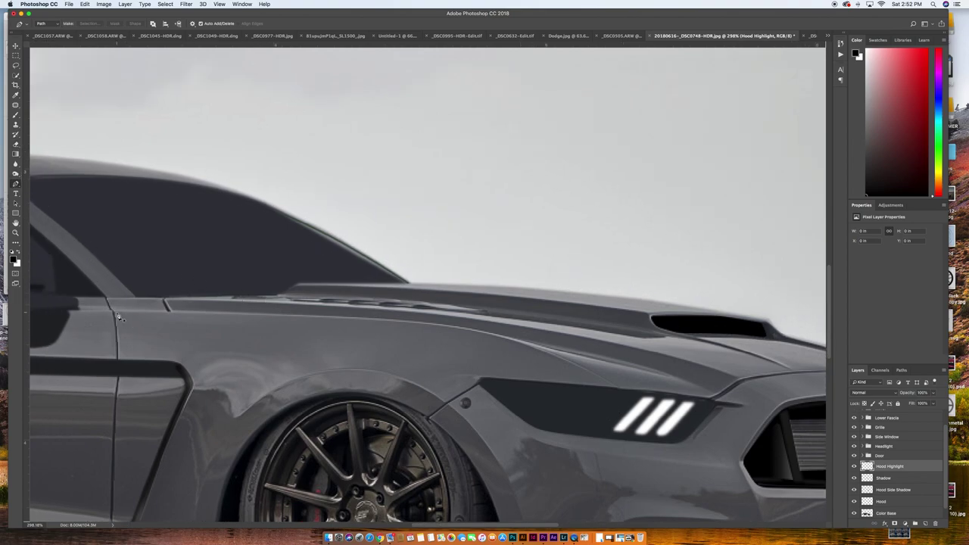
key(x)
click(114, 311)
drag(205, 312, 226, 315)
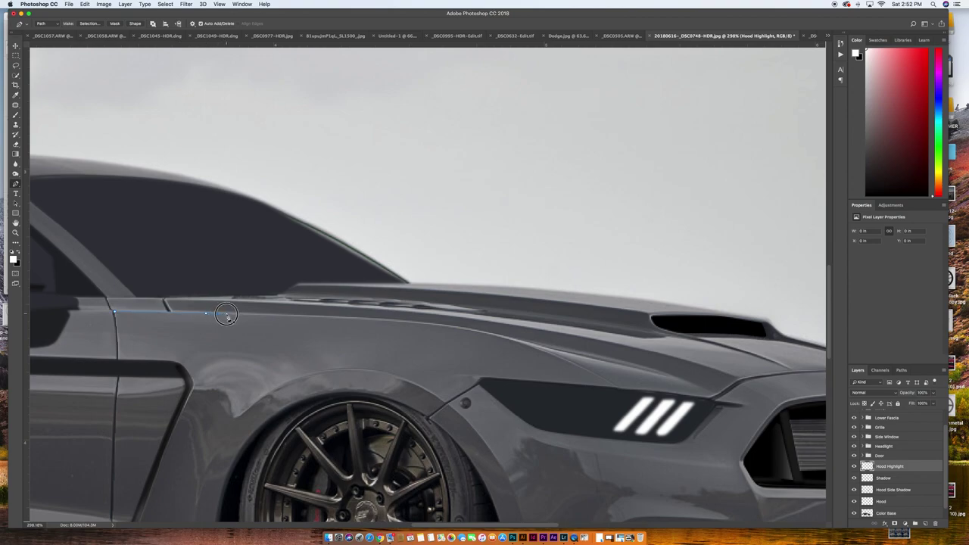
drag(331, 318, 345, 317)
drag(428, 325, 444, 327)
key(super+z)
drag(515, 344, 542, 350)
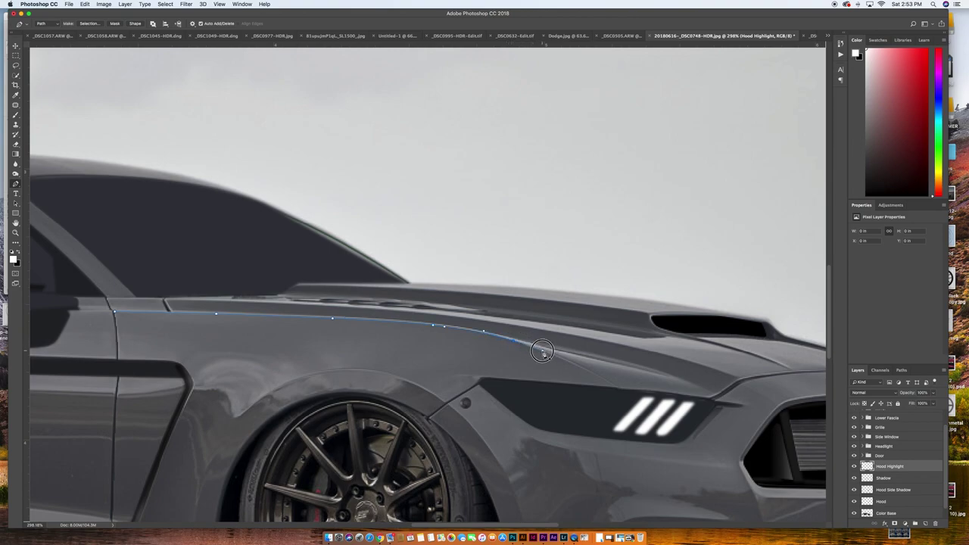
click(620, 392)
drag(619, 391, 642, 406)
click(646, 393)
drag(632, 394, 620, 394)
alt+click(616, 388)
Step: Trace back just above the fender crease to the pillar base, closing the path as a thin sliver
drag(568, 364, 557, 356)
click(477, 331)
drag(476, 332, 471, 334)
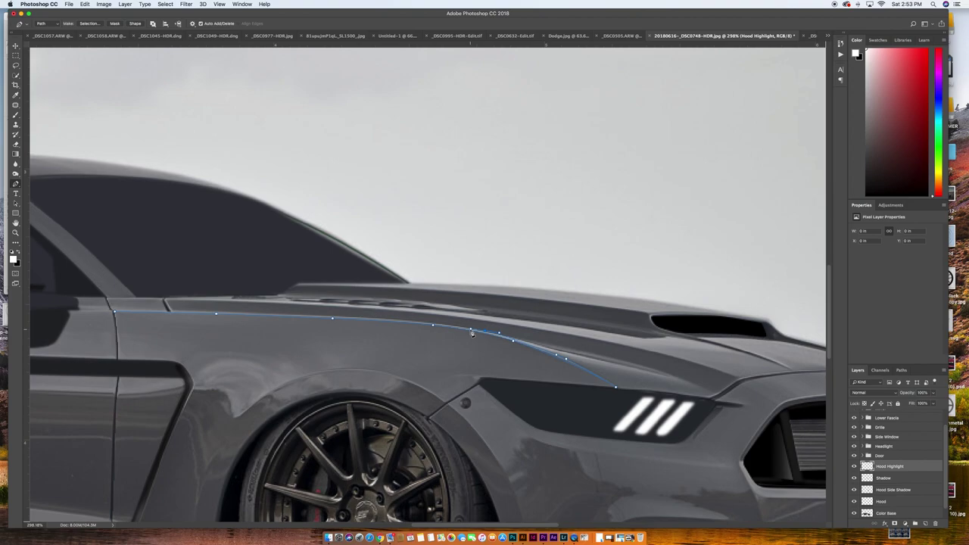
click(383, 320)
click(284, 316)
click(167, 314)
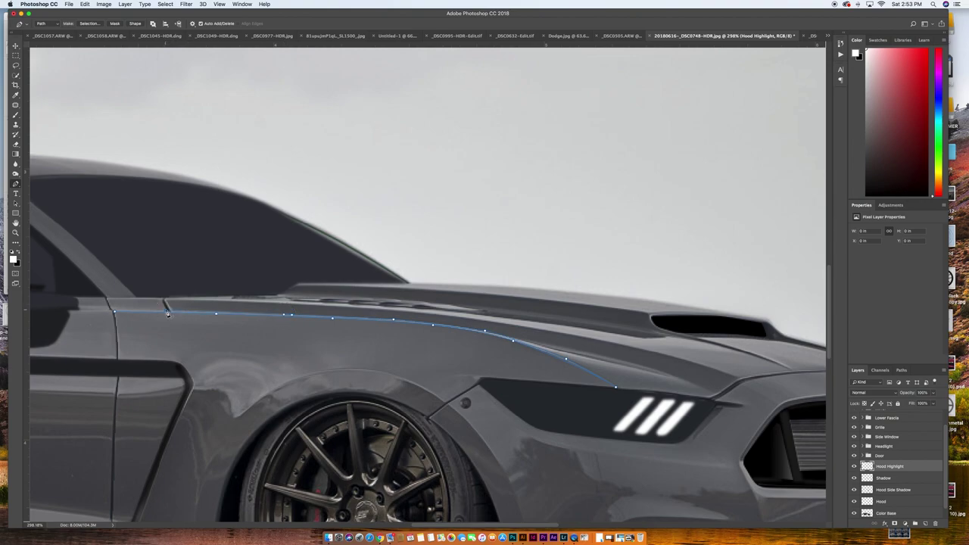
click(115, 311)
Step: Convert the fender crease path to a selection with no feather, fill it with white on Hood Highlight and deselect
right_click(128, 315)
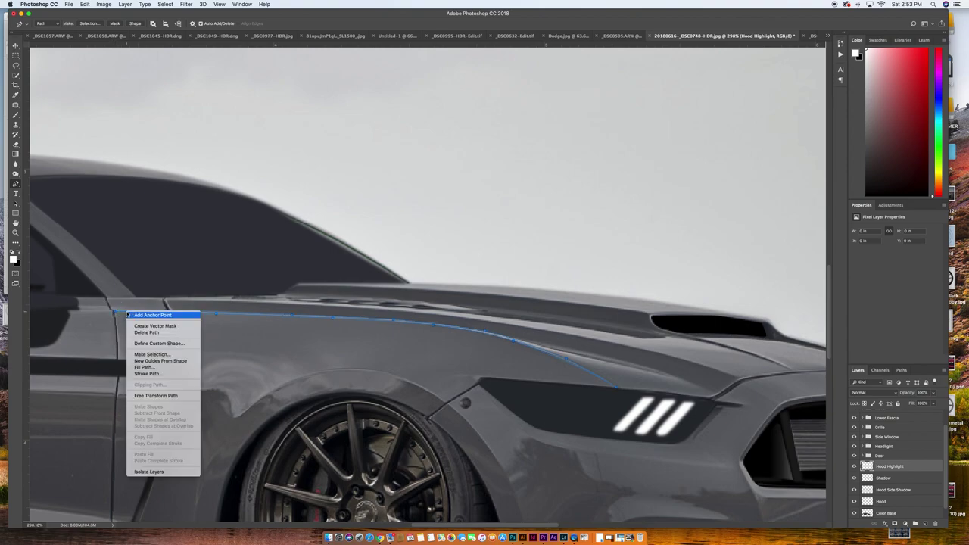
click(152, 354)
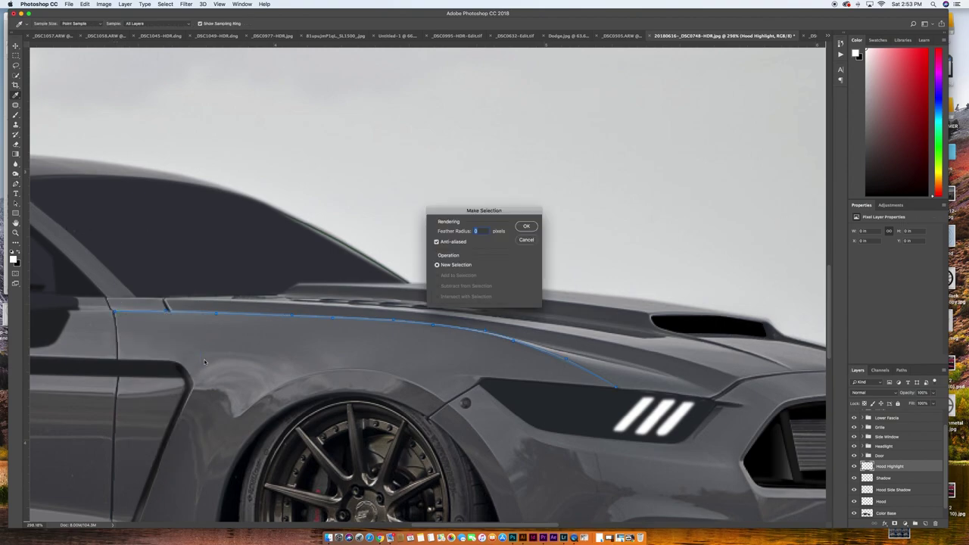
click(527, 227)
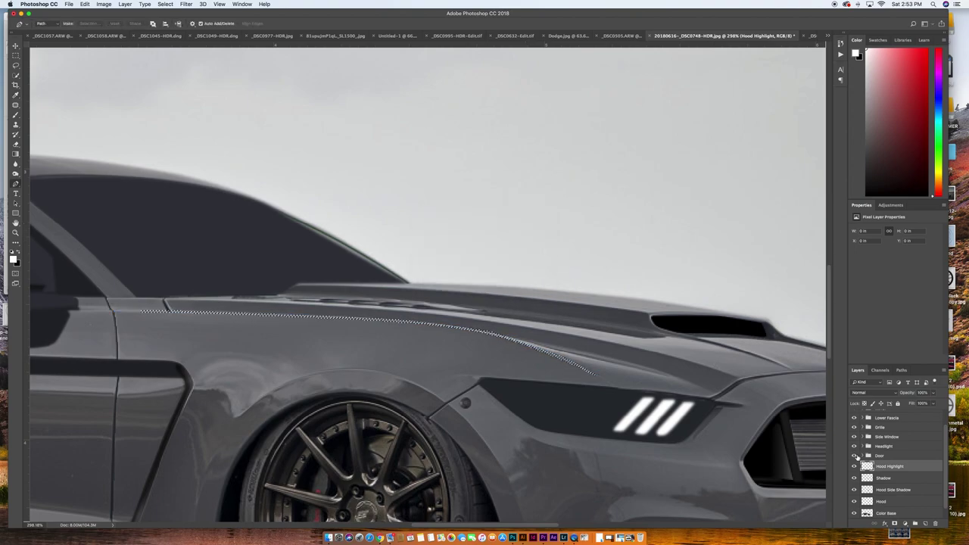
key(alt+BackSpace)
key(super+d)
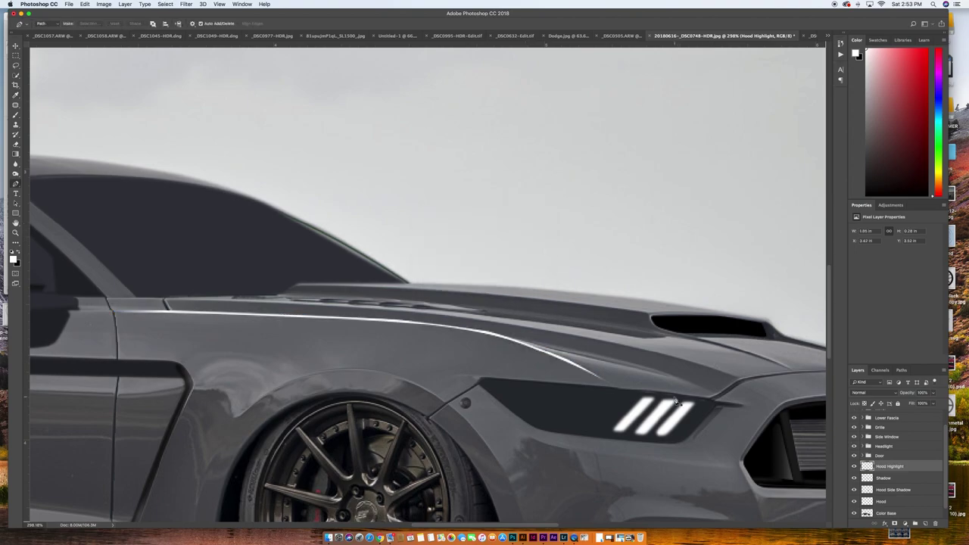
Step: Trace a thin closed Pen path along the hood's front edge, from the headlight's inner corner to above the grille
scroll(640, 368, right, 5)
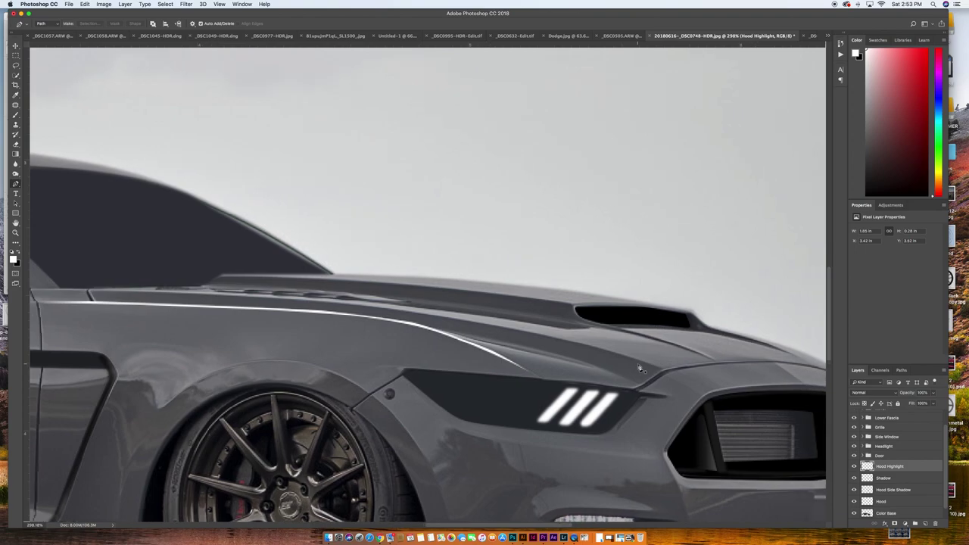
scroll(640, 369, right, 5)
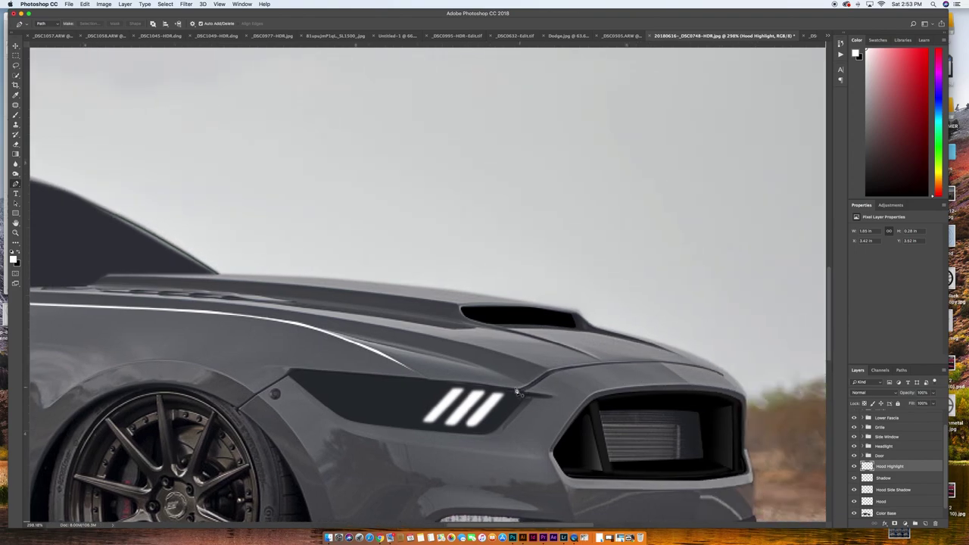
scroll(524, 392, up, 3)
scroll(524, 393, down, 5)
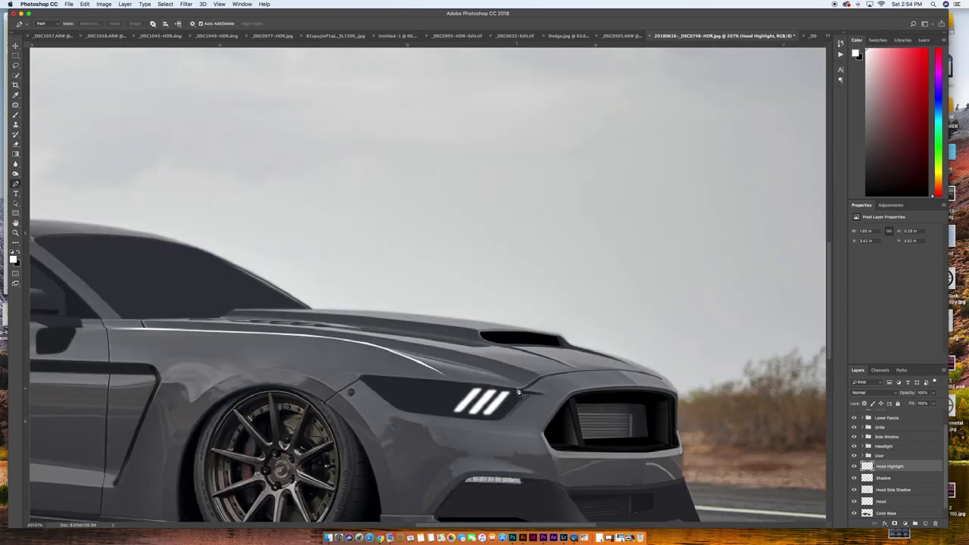
scroll(519, 392, up, 2)
click(515, 388)
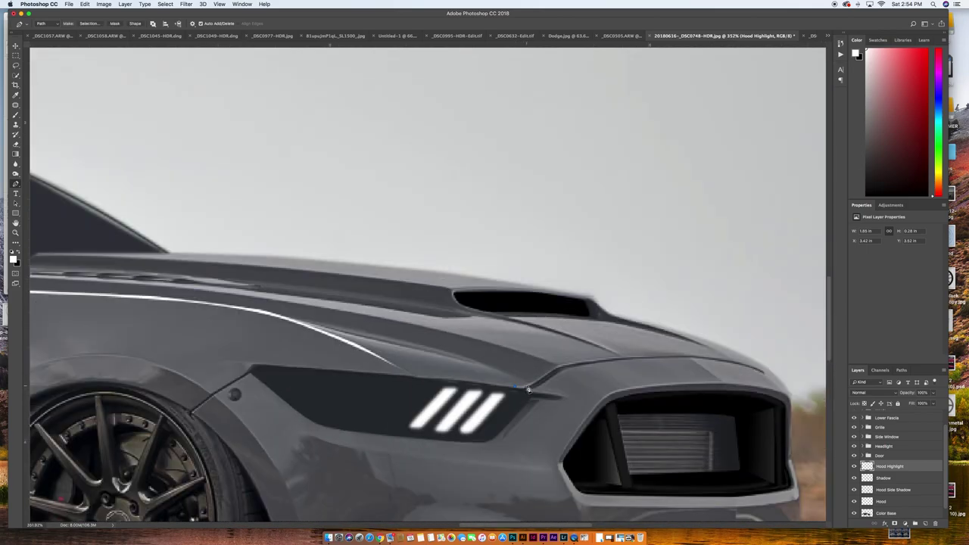
click(534, 380)
drag(555, 368, 618, 360)
drag(556, 368, 549, 375)
click(521, 390)
Step: Convert the hood front edge path to a selection, fill it with white on Hood Highlight and deselect
right_click(516, 390)
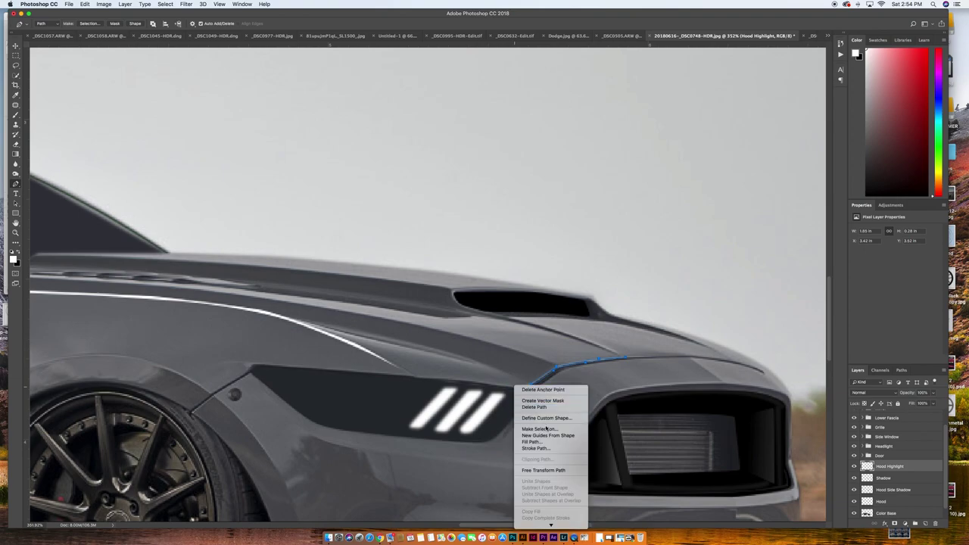
click(551, 428)
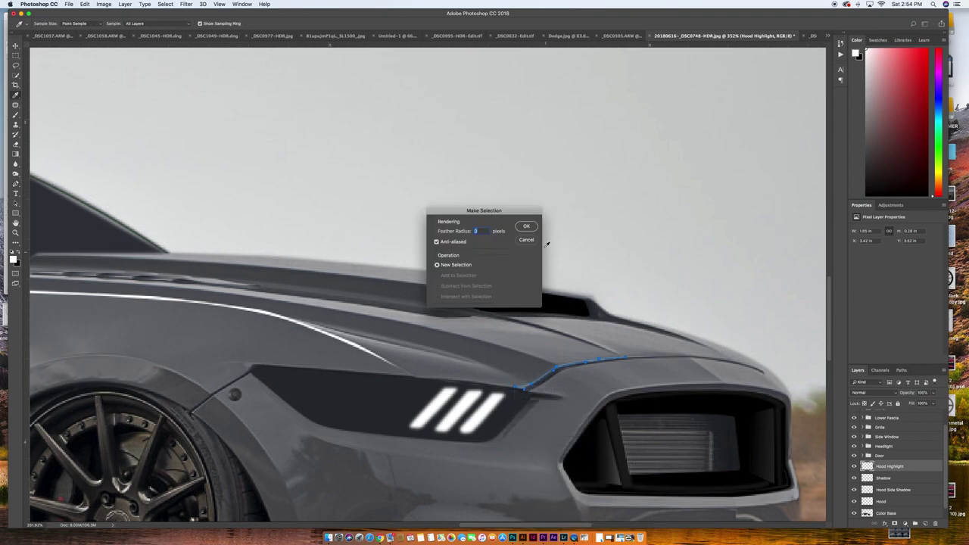
click(523, 229)
key(super+shift+i)
key(super+d)
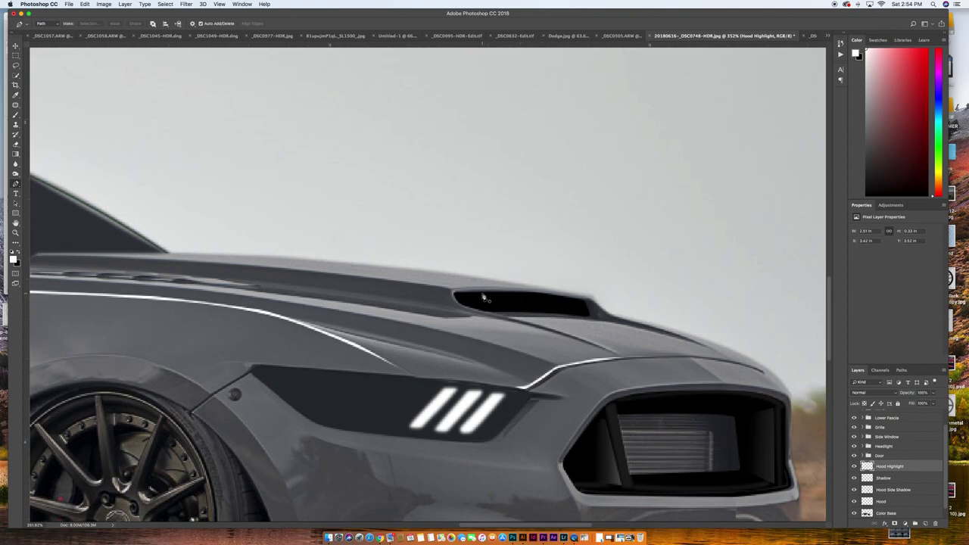
Step: Trace a thin closed Pen path around the rear end of the hood scoop opening, covering its curved lower and upper edges
click(460, 313)
drag(462, 306, 455, 278)
drag(465, 290, 471, 291)
click(493, 288)
scroll(478, 295, up, 3)
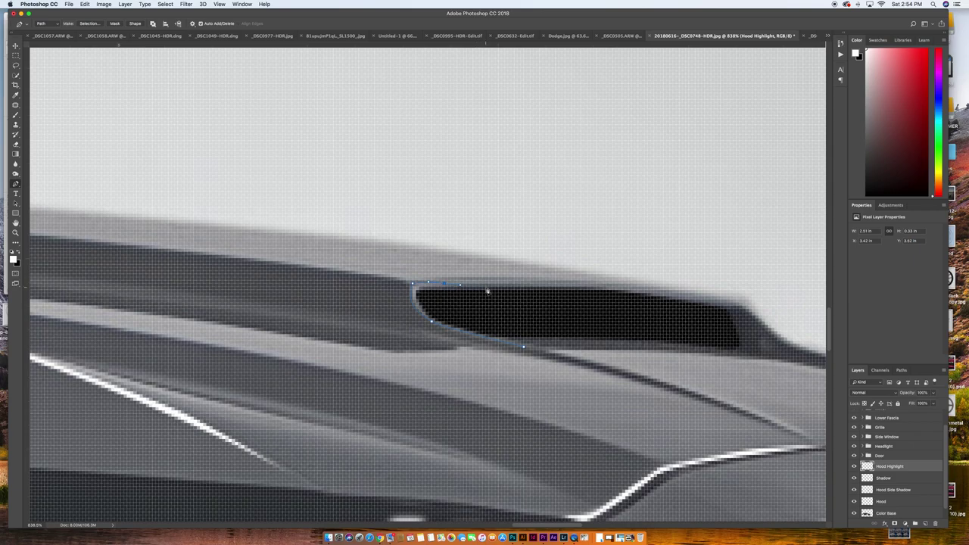
click(485, 287)
drag(426, 288, 424, 309)
click(524, 348)
click(464, 330)
drag(464, 331, 494, 340)
click(523, 347)
Step: Convert the scoop edge path to a selection, fill it with white on Hood Highlight and deselect
right_click(523, 348)
click(553, 387)
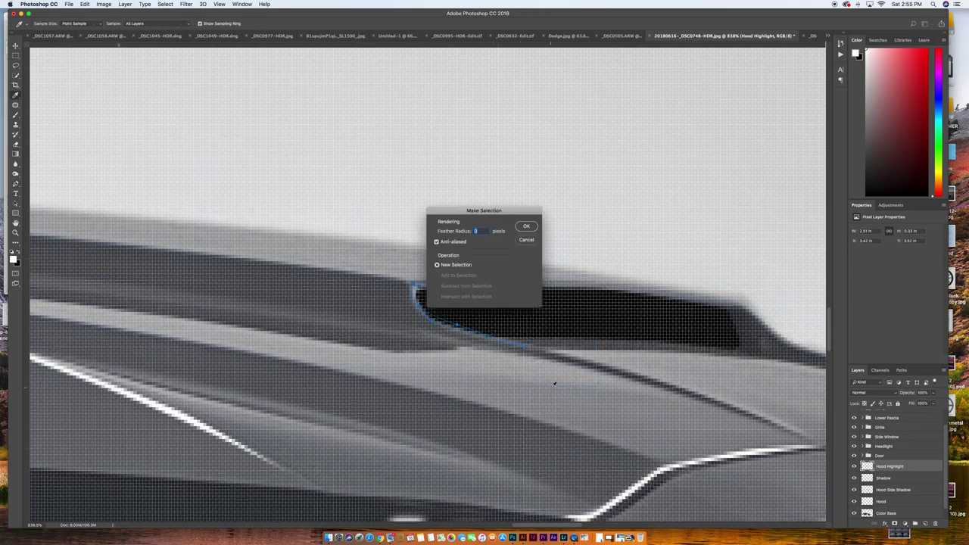
click(526, 227)
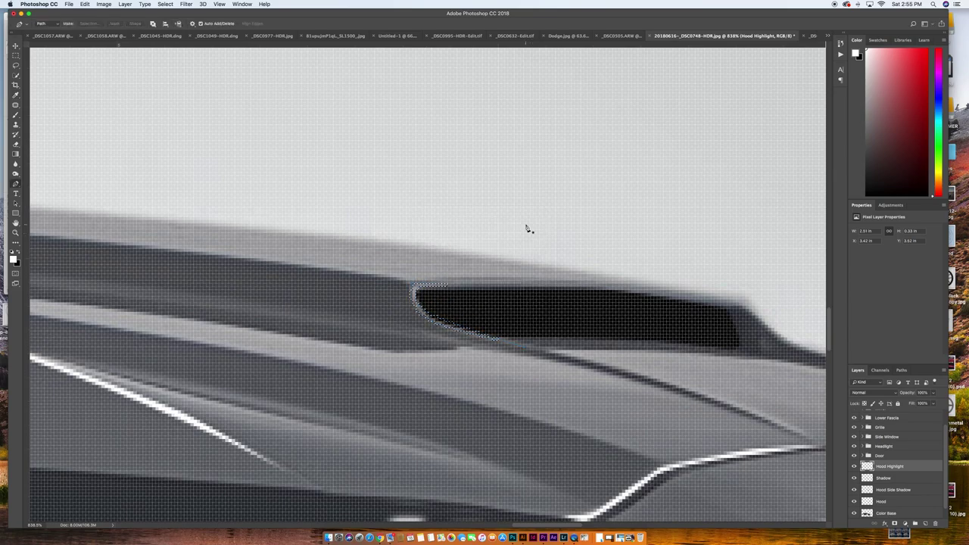
scroll(437, 250, down, 10)
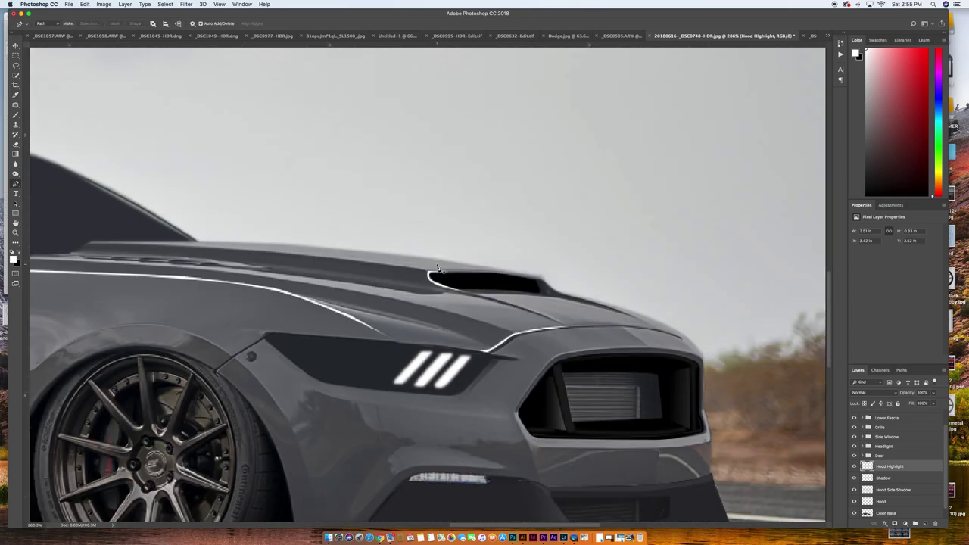
scroll(409, 281, up, 3)
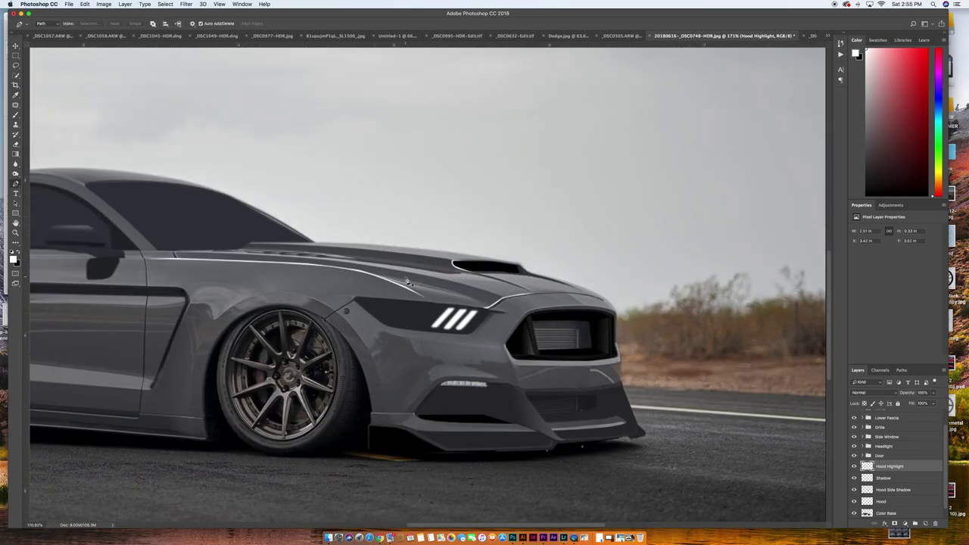
Step: Raise Color Base to 100% opacity and lower Hood Highlight to 32% opacity
scroll(893, 466, down, 1)
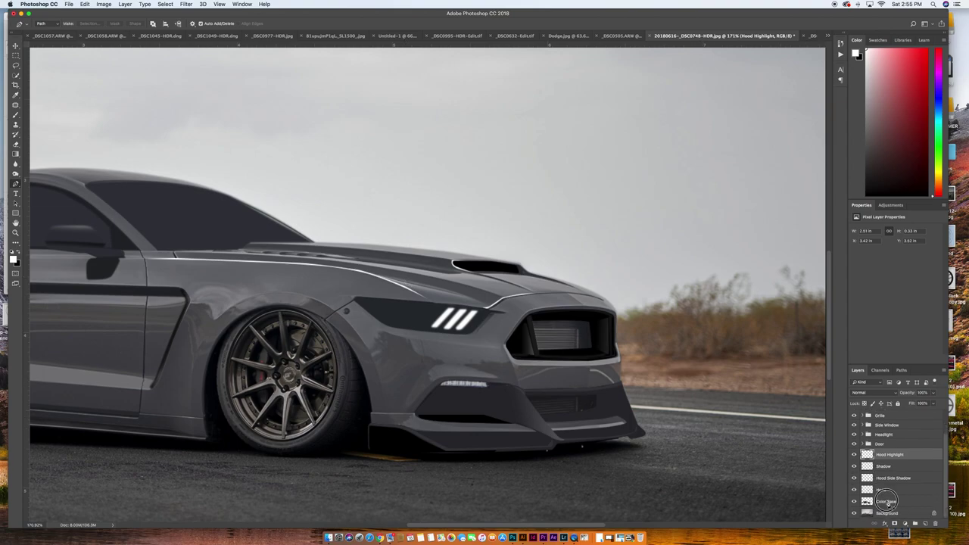
click(886, 500)
drag(906, 395, 954, 395)
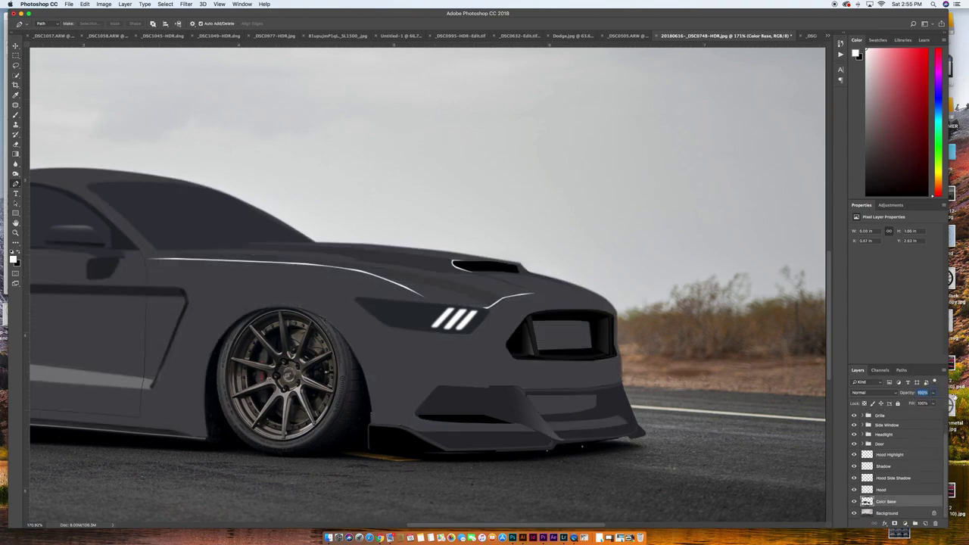
scroll(700, 356, left, 5)
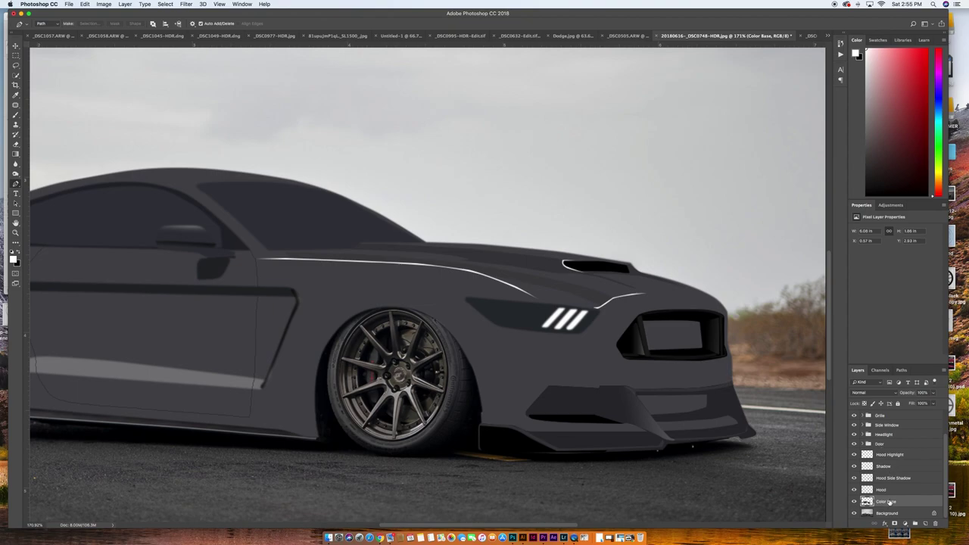
click(890, 455)
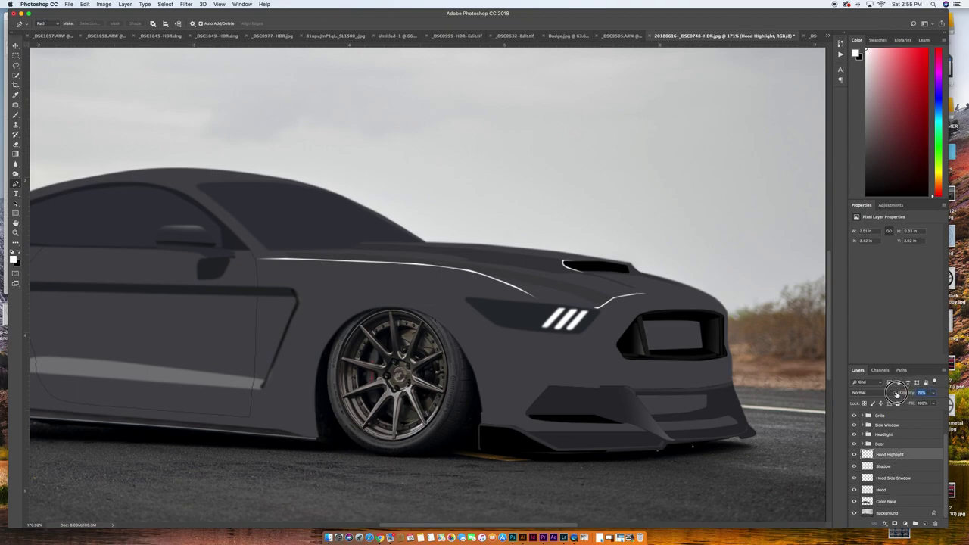
drag(893, 393, 880, 395)
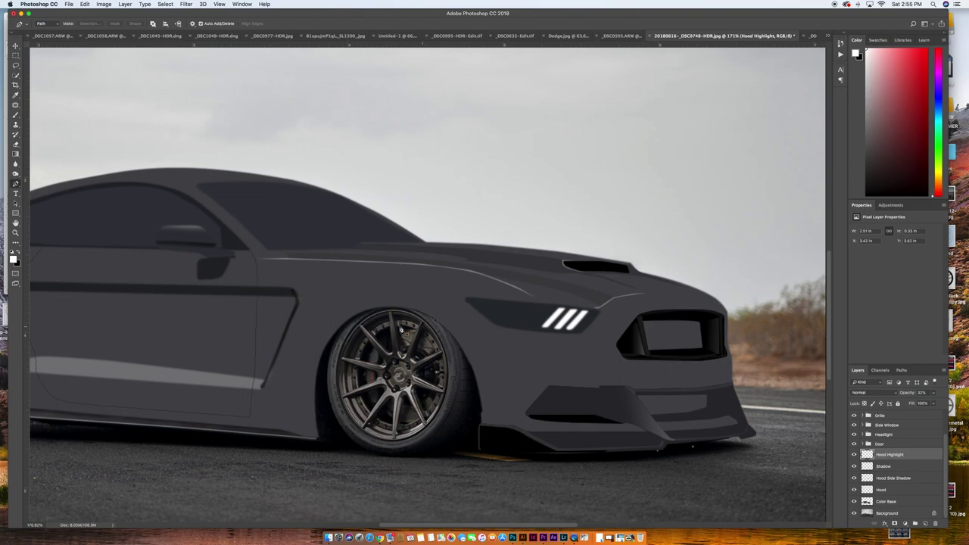
scroll(370, 313, down, 3)
scroll(371, 312, left, 3)
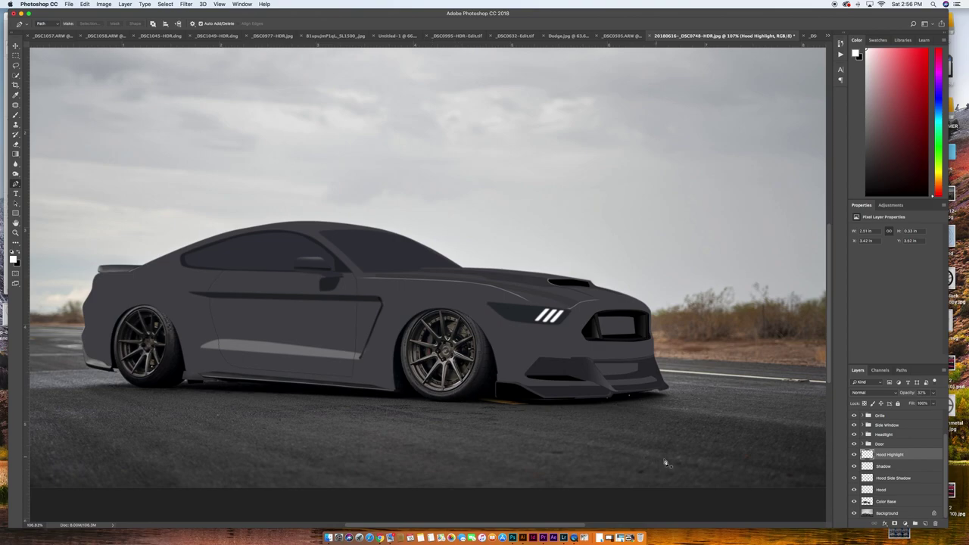
Step: Group the layers from Hood Highlight down to Hood in a group named Hood and lower Color Base to 22% opacity
shift+click(890, 491)
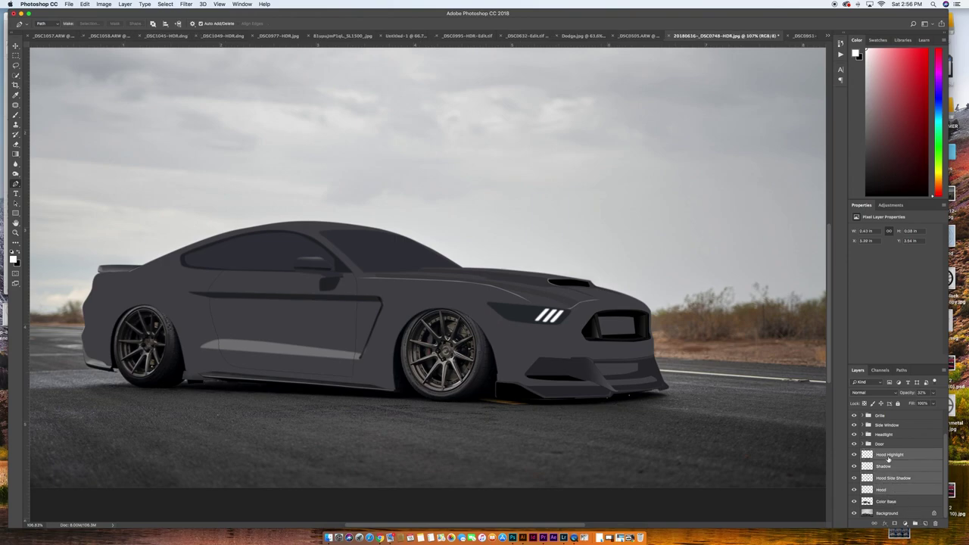
click(914, 524)
double_click(882, 483)
text(Hood)
key(Return)
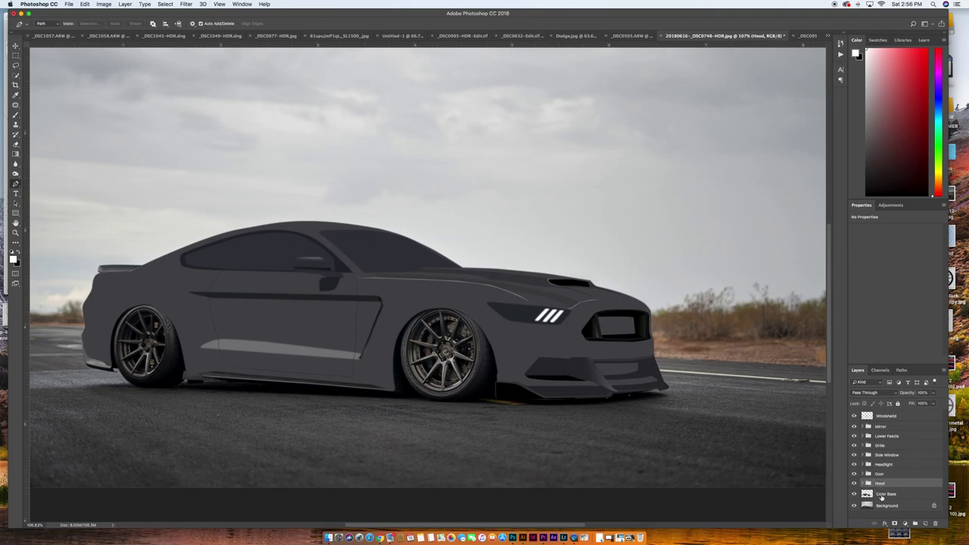
click(881, 495)
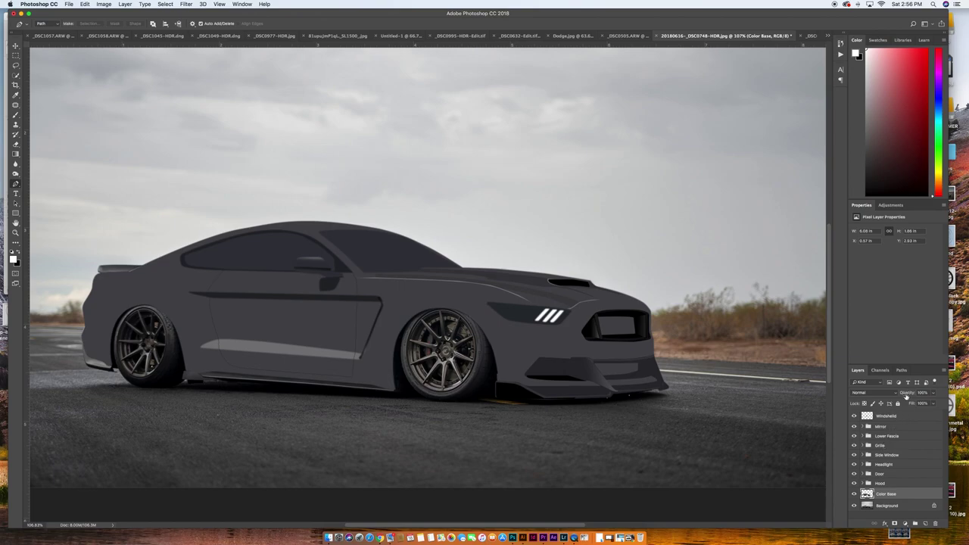
drag(906, 394, 867, 395)
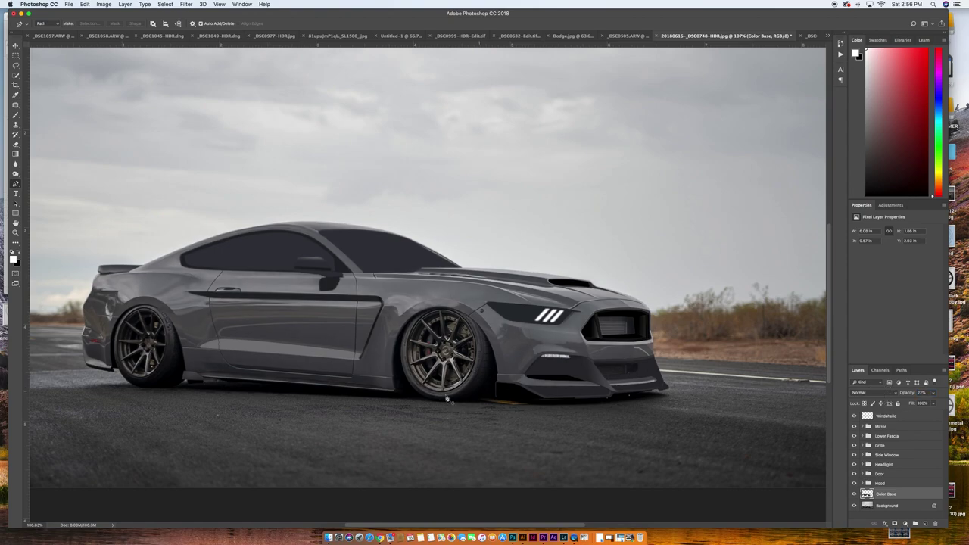
Step: Add a new layer named Rear Fender above Color Base
scroll(384, 414, left, 5)
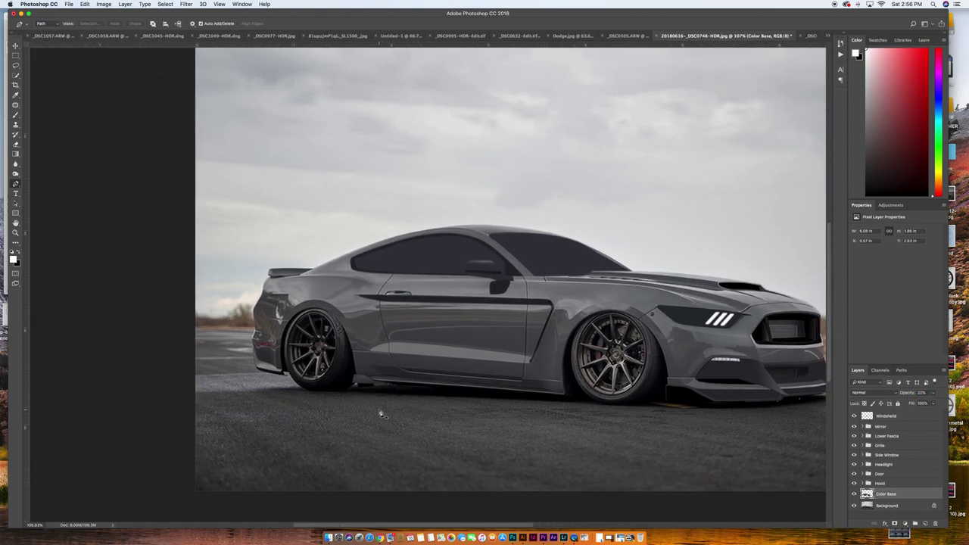
scroll(275, 282, left, 3)
scroll(345, 297, up, 5)
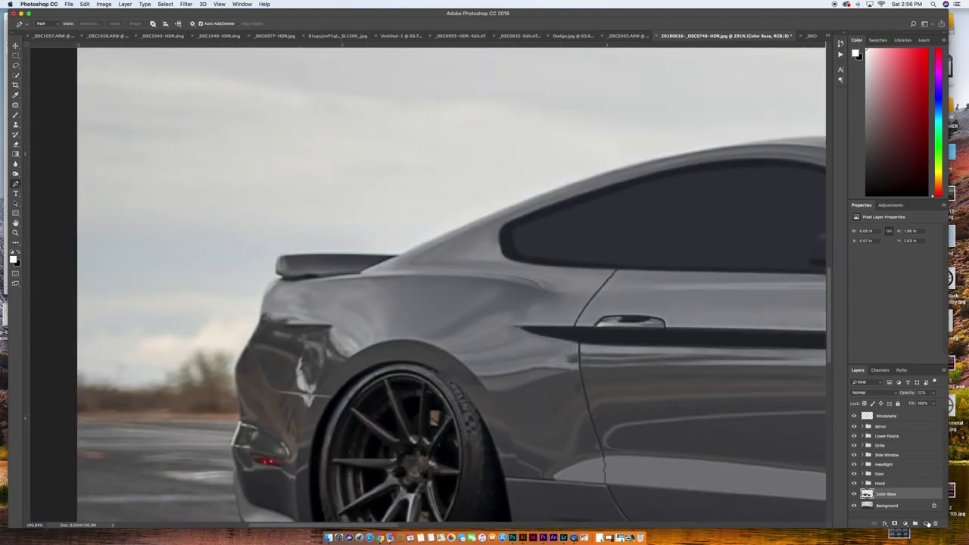
click(925, 524)
double_click(886, 495)
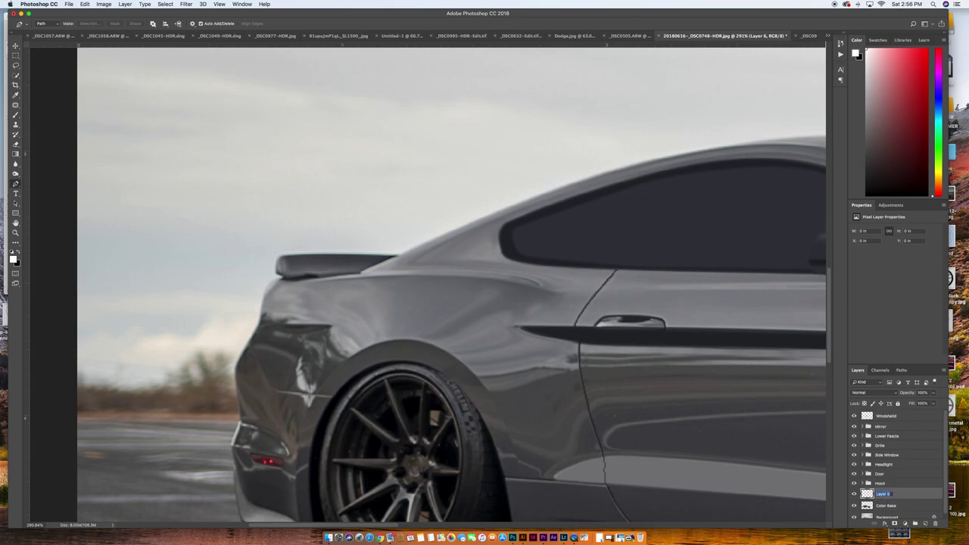
text(Rear Fender)
key(Return)
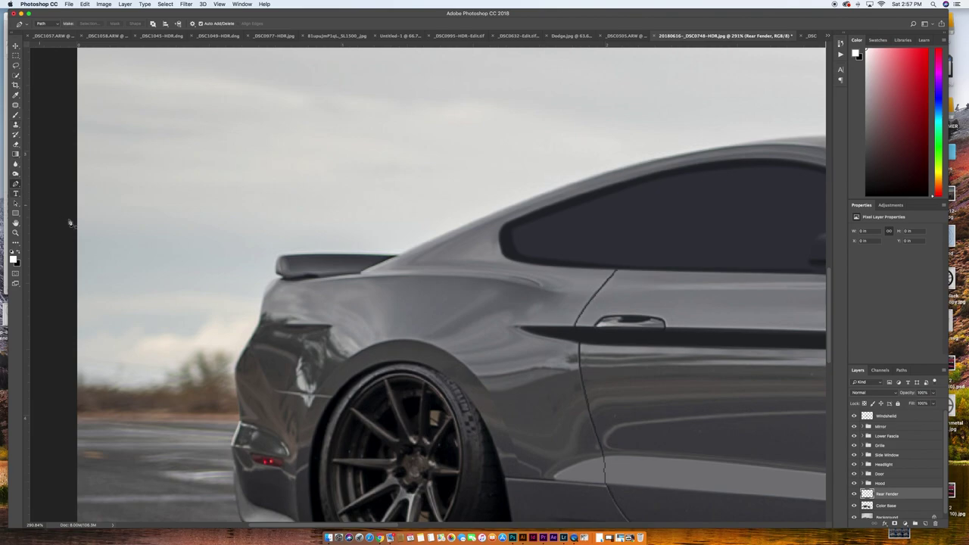
Step: Trace a closed Pen path around the curved shadow on the upper rear fender, from below the spoiler towards the door seam
click(309, 282)
drag(428, 279, 483, 278)
drag(554, 295, 598, 306)
drag(515, 307, 499, 311)
drag(436, 338, 429, 341)
drag(344, 325, 314, 324)
click(309, 281)
Step: Convert the rear fender path to a selection and prepare a soft black brush with 33% flow
right_click(330, 291)
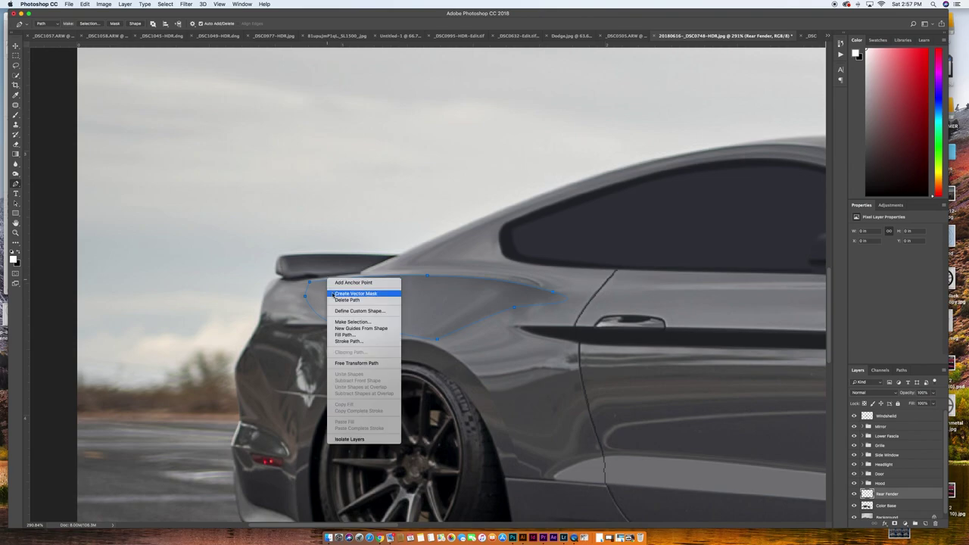
click(352, 322)
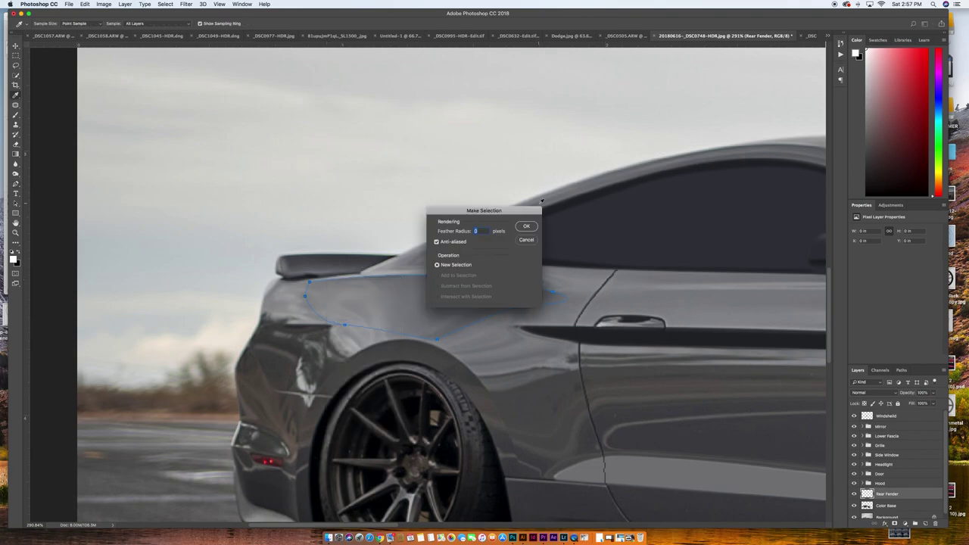
click(526, 225)
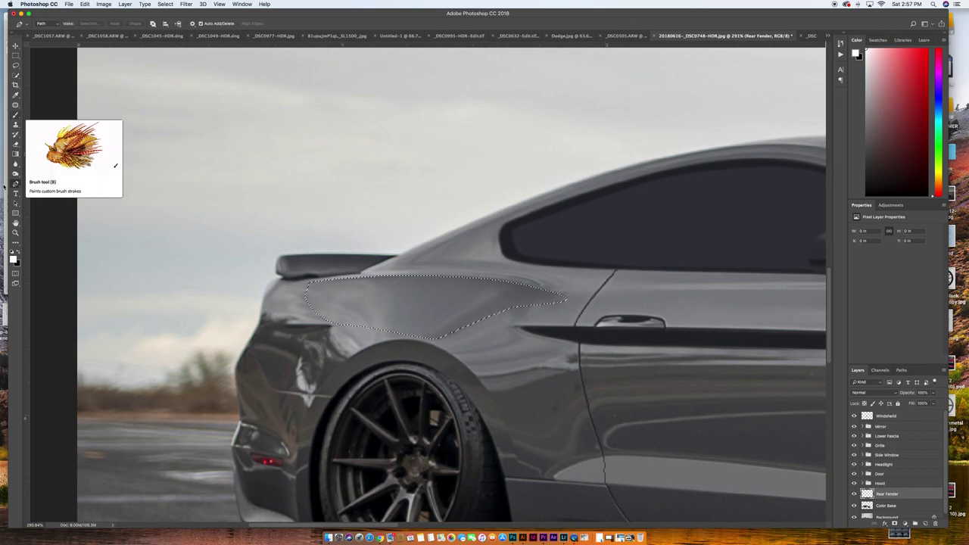
key(x)
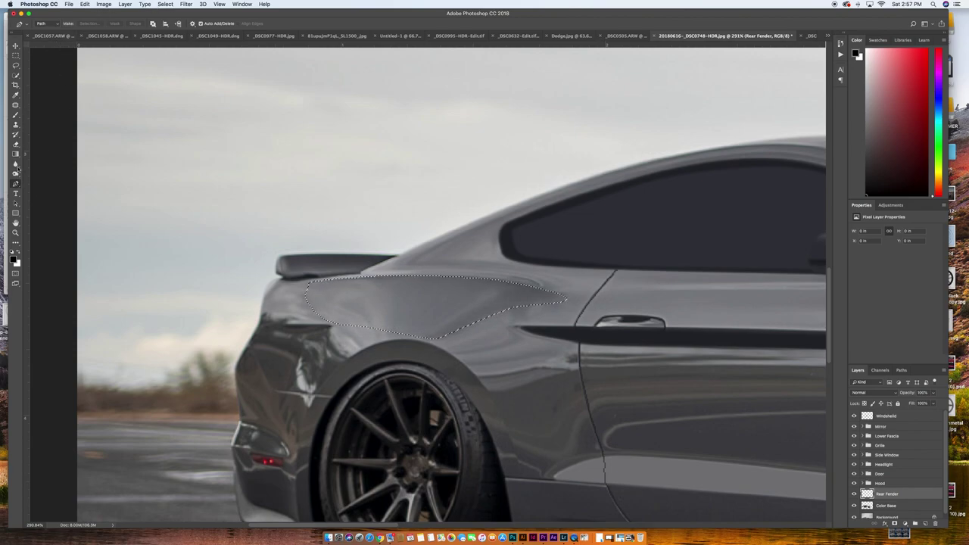
click(16, 118)
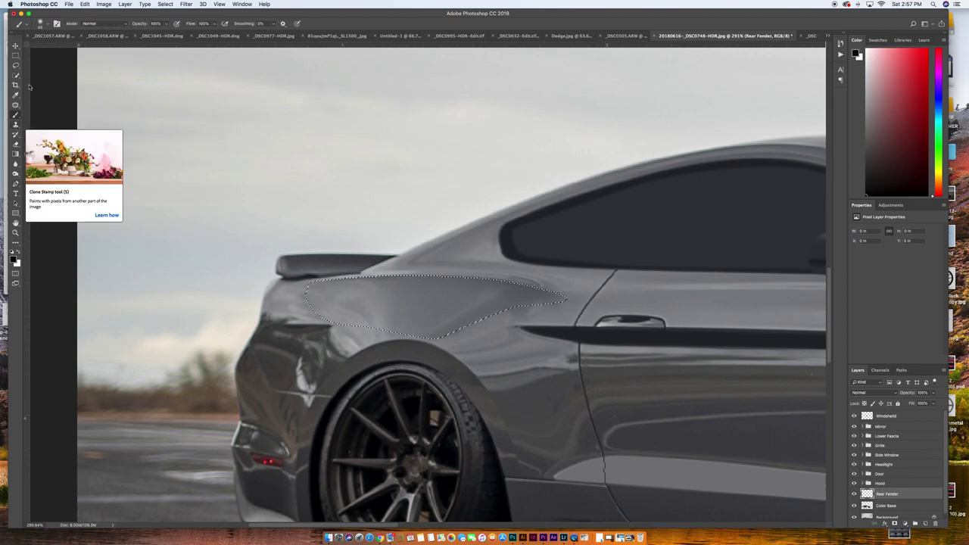
drag(193, 27, 162, 27)
click(48, 25)
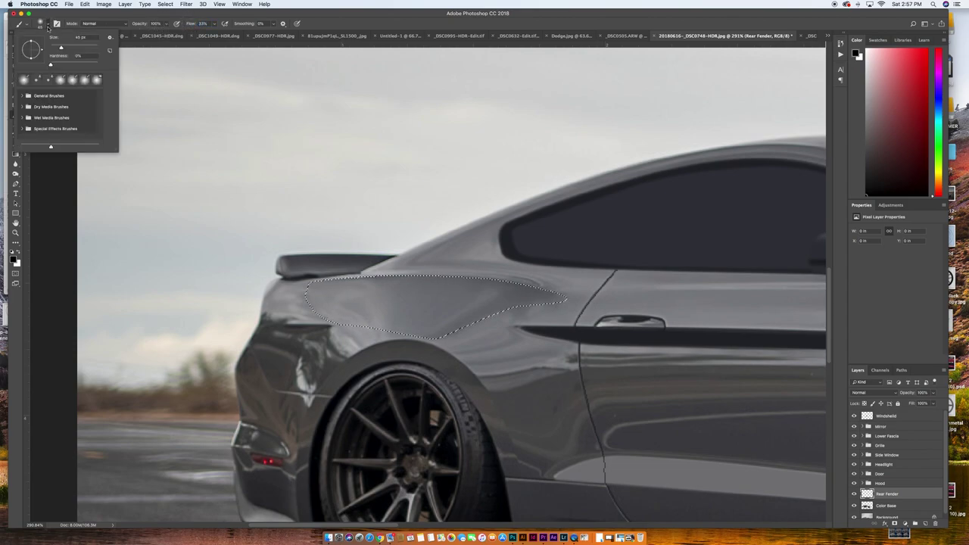
click(327, 14)
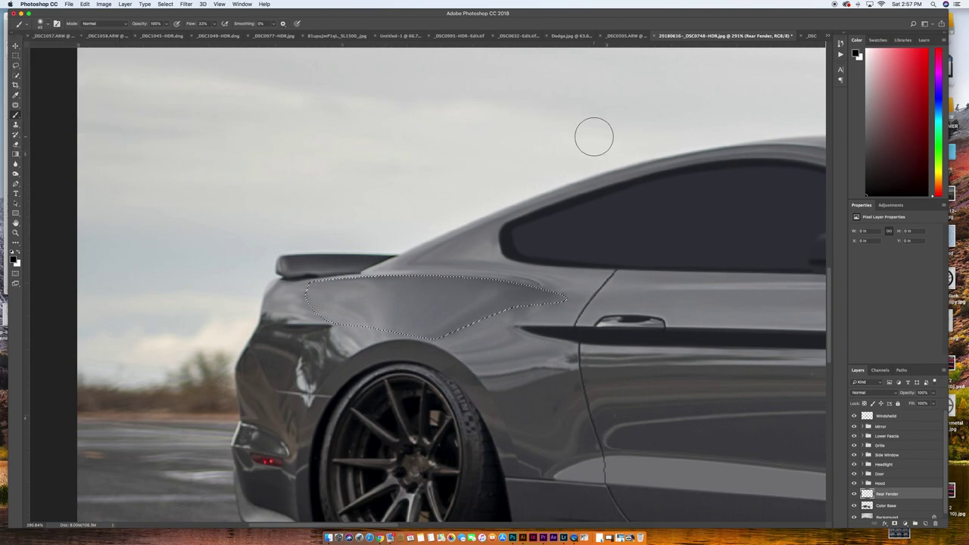
Step: Raise Color Base to 100% opacity and enlarge the brush tip
click(888, 505)
drag(906, 394, 964, 393)
key(Return)
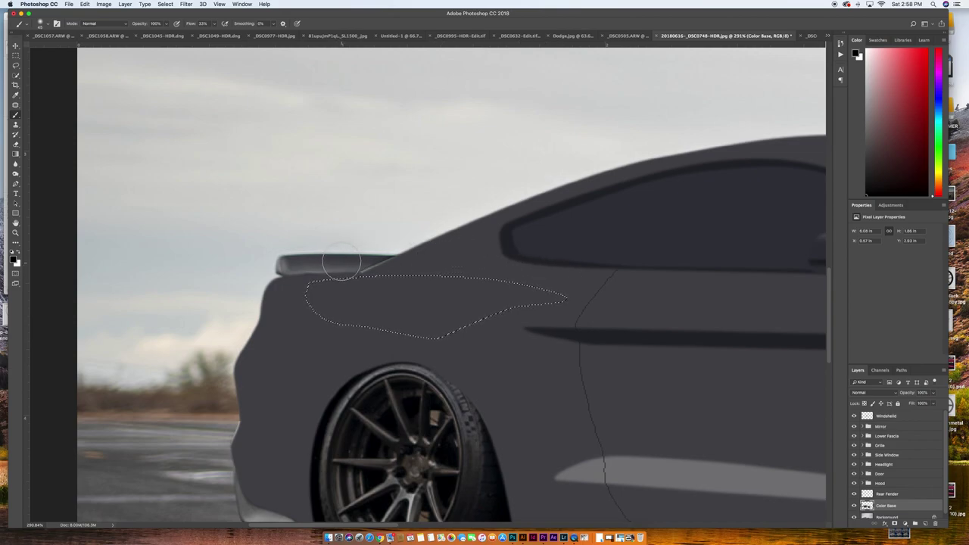
key(bracketright)
key(bracketright)
key(bracketright)
key(bracketright)
key(bracketright)
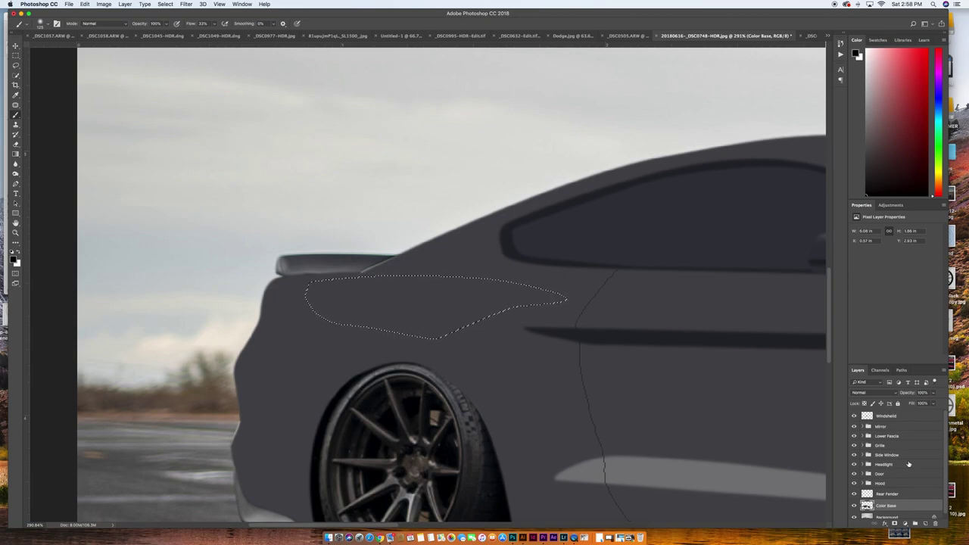
key(super+z)
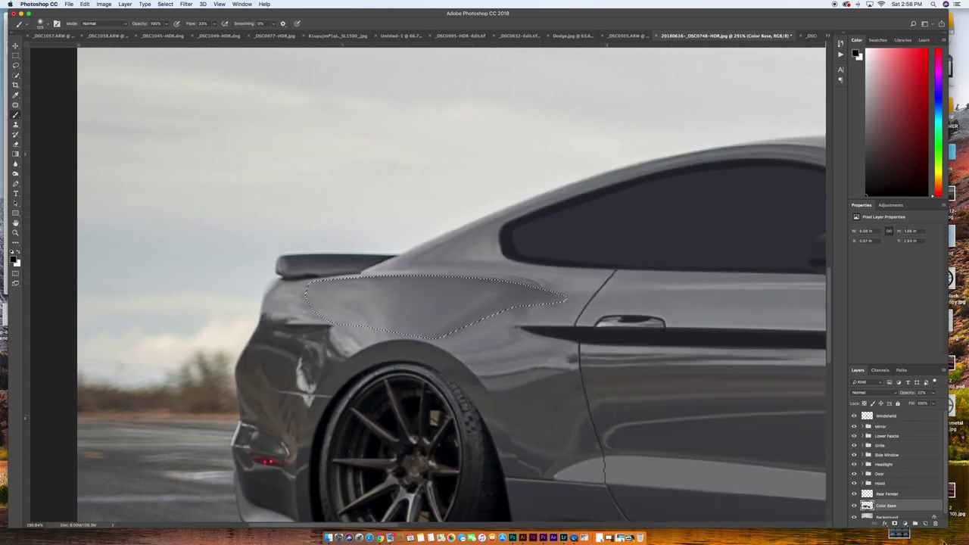
drag(909, 395, 946, 394)
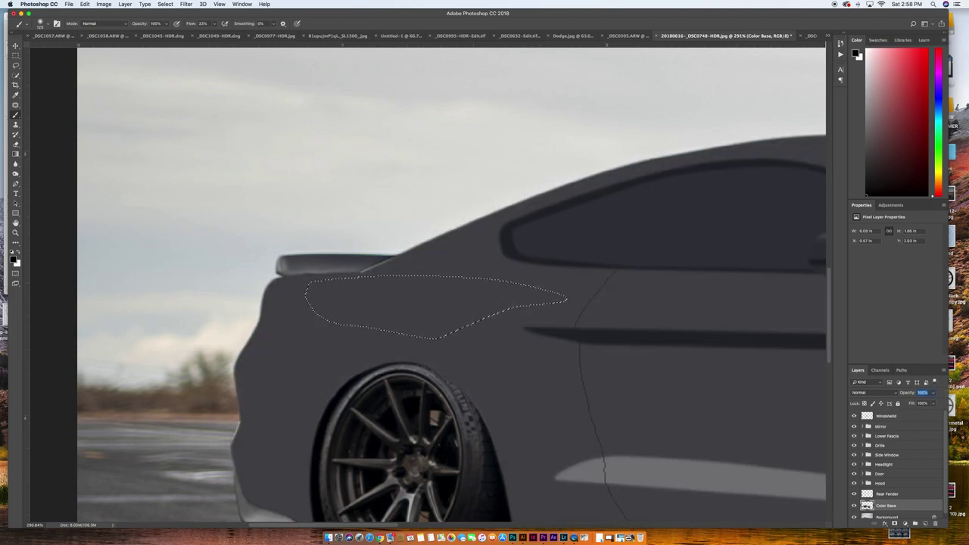
Step: Paint soft black shading along the upper edge of the fender selection on Rear Fender and deselect
click(886, 495)
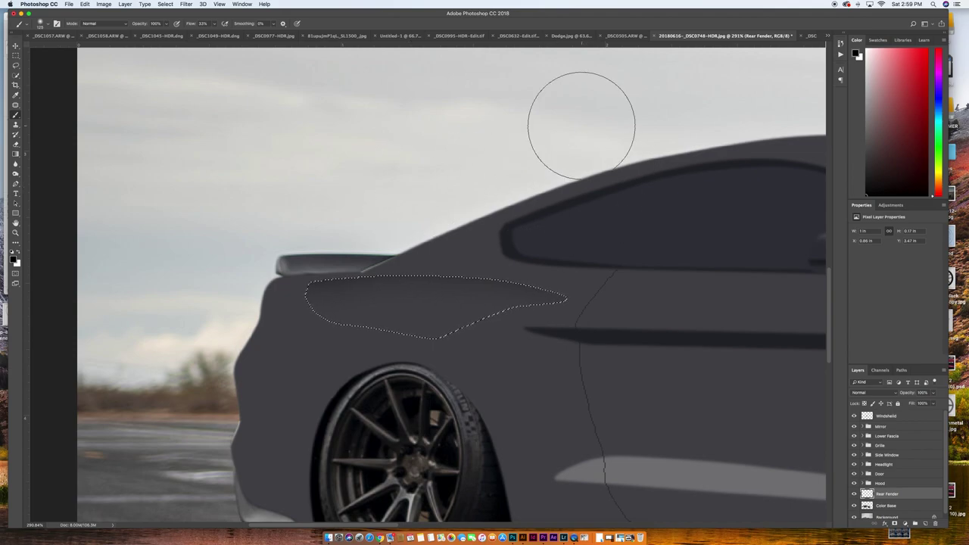
key(super+d)
scroll(634, 249, down, 10)
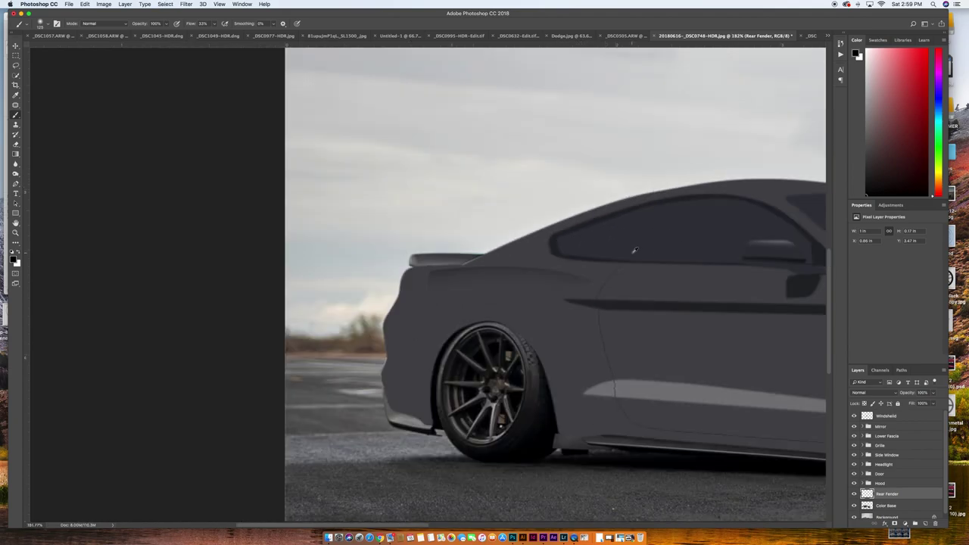
scroll(302, 303, up, 5)
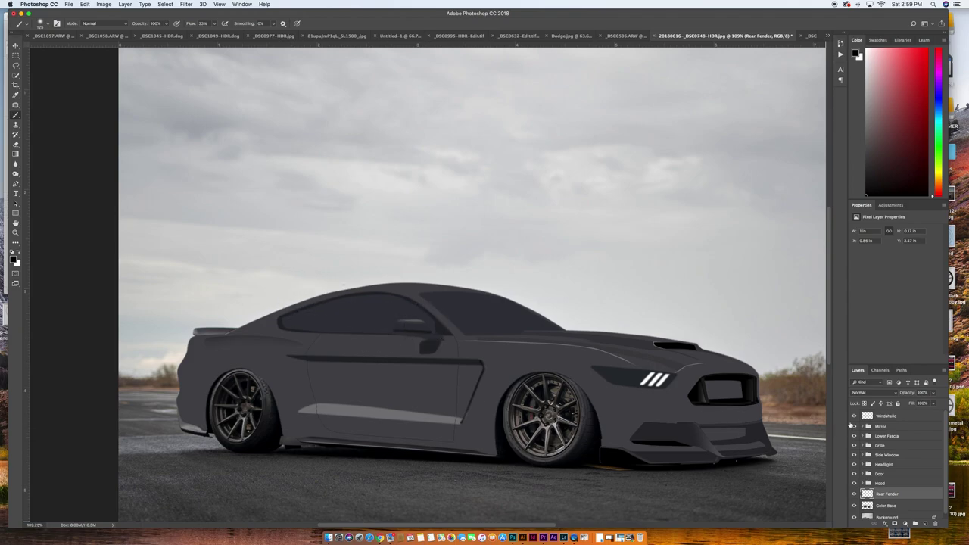
Step: Add a layer mask to Rear Fender and paint black on it to fade the shading near the car's rear end
click(894, 523)
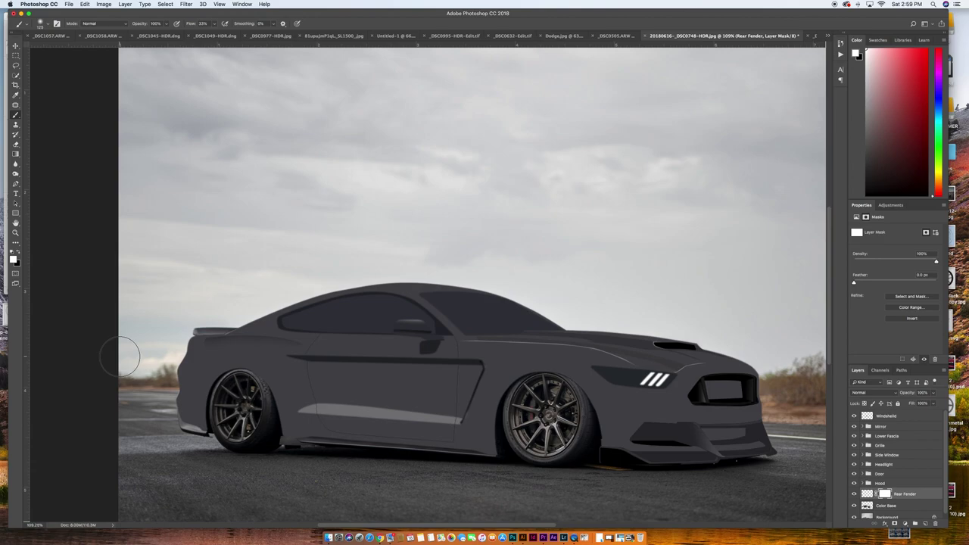
drag(203, 370, 196, 361)
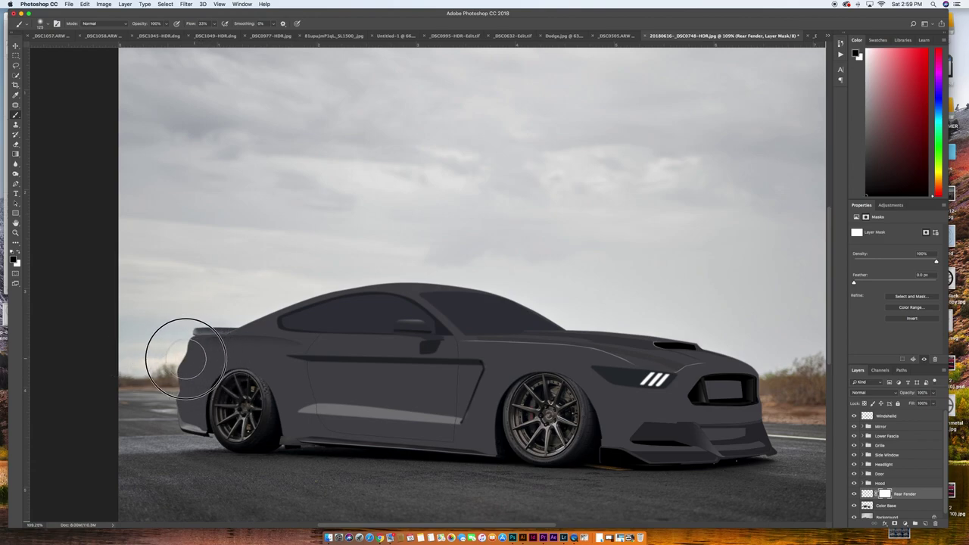
key(bracketleft)
key(bracketleft)
key(bracketleft)
key(bracketleft)
key(bracketleft)
scroll(222, 450, left, 3)
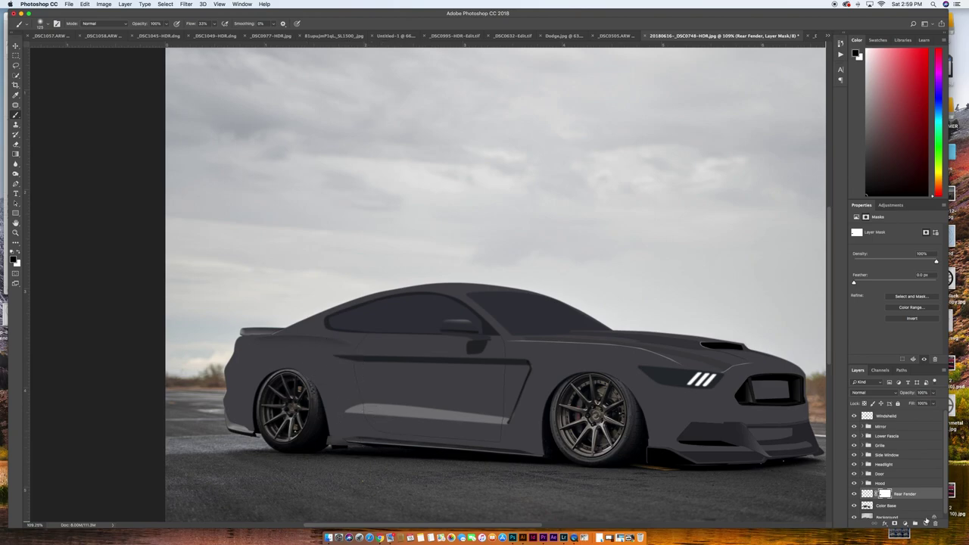
Step: Lower Color Base to 10% opacity and add a new layer directly above it
click(893, 507)
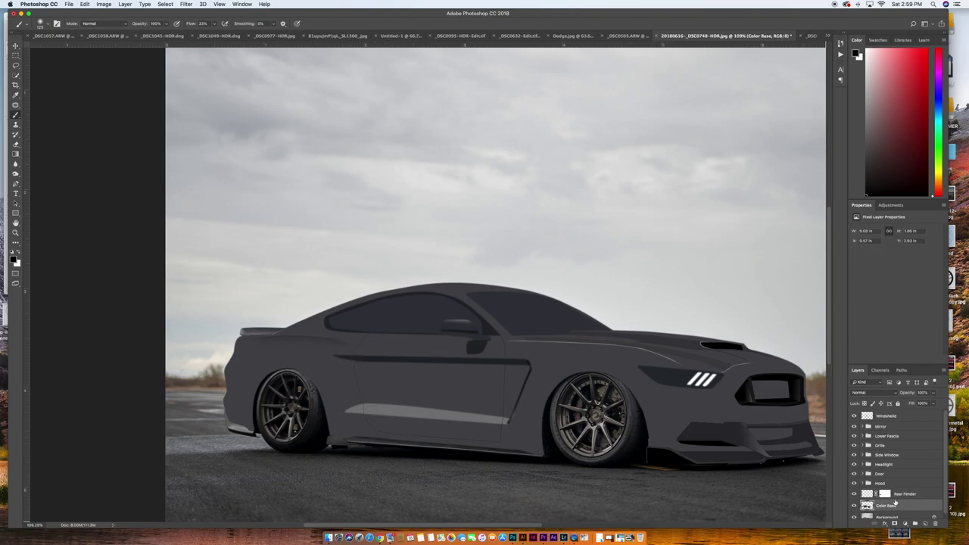
drag(910, 393, 875, 397)
drag(232, 397, 372, 396)
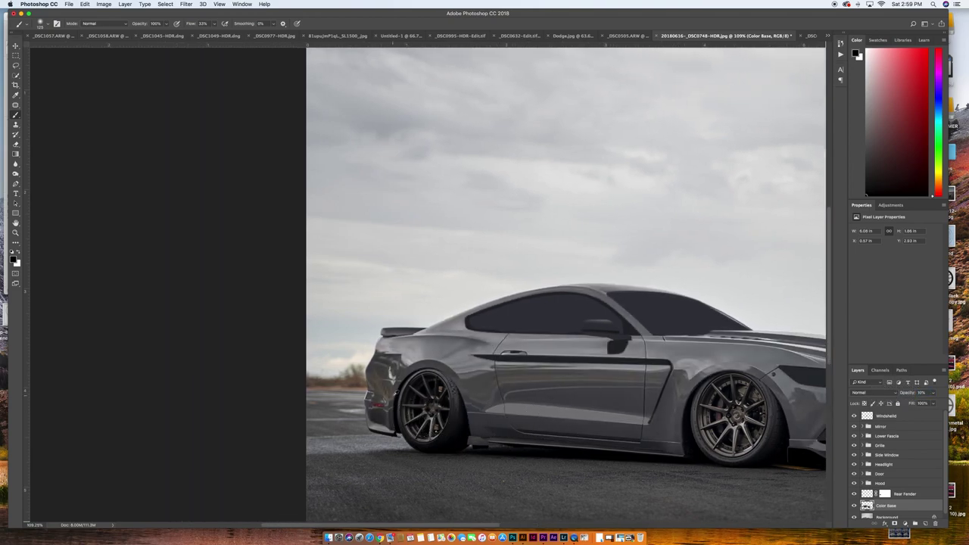
scroll(392, 398, up, 5)
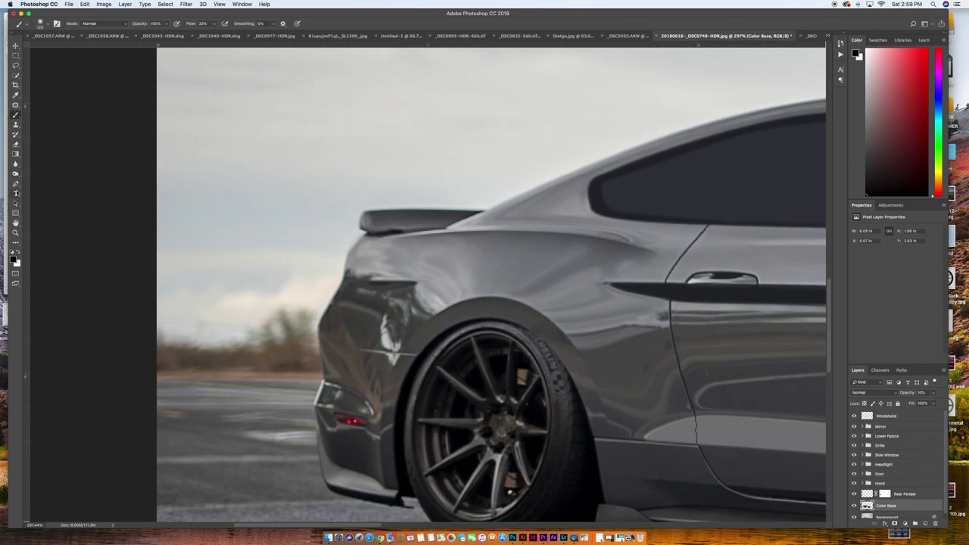
click(16, 185)
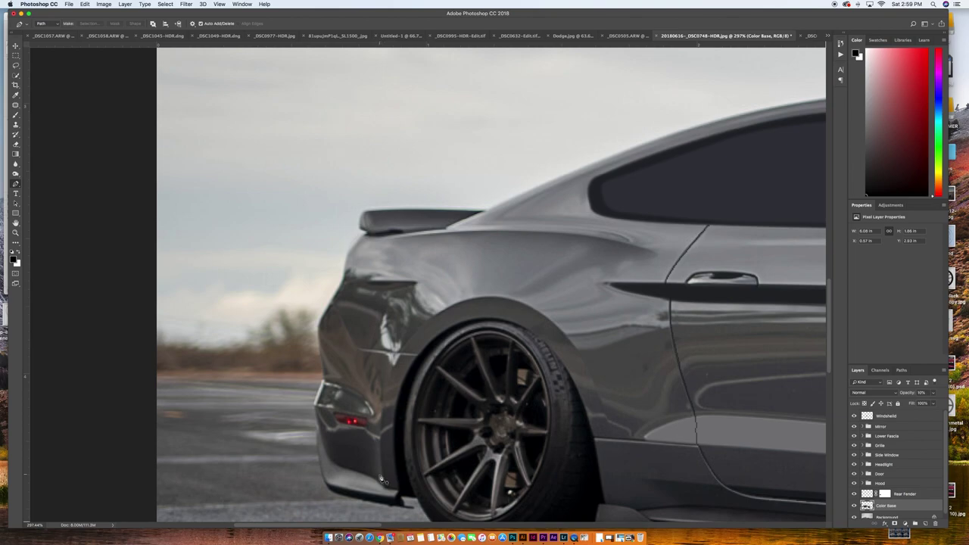
click(925, 524)
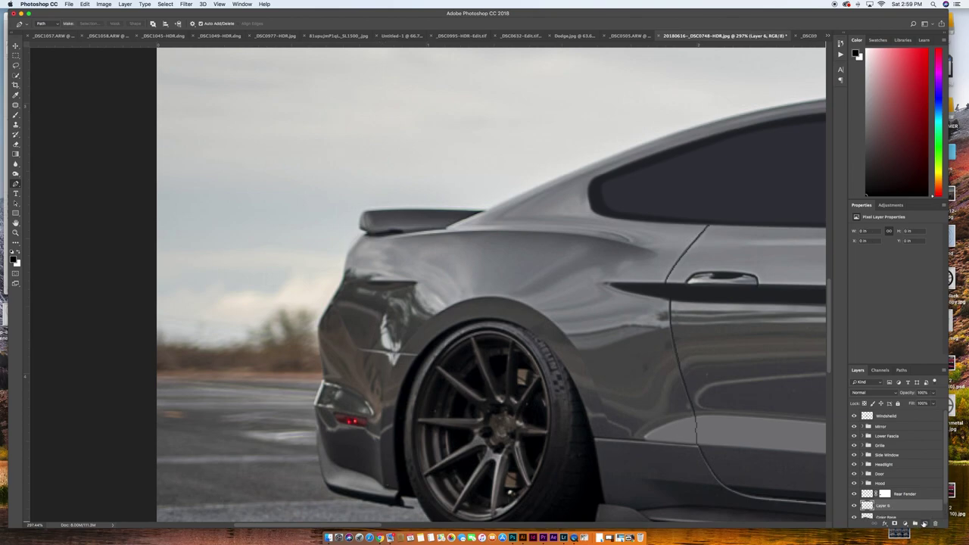
Step: Trace a closed Pen path around the rear wheel arch lip, following its outer and inner curves from bumper to side skirt
click(379, 478)
drag(388, 385, 508, 298)
drag(561, 331, 585, 356)
drag(612, 439, 615, 457)
click(595, 439)
drag(556, 355, 541, 343)
drag(483, 320, 438, 319)
click(413, 366)
mouse_move(399, 491)
mouse_down()
mouse_move(409, 530)
mouse_move(398, 510)
mouse_move(409, 496)
mouse_up()
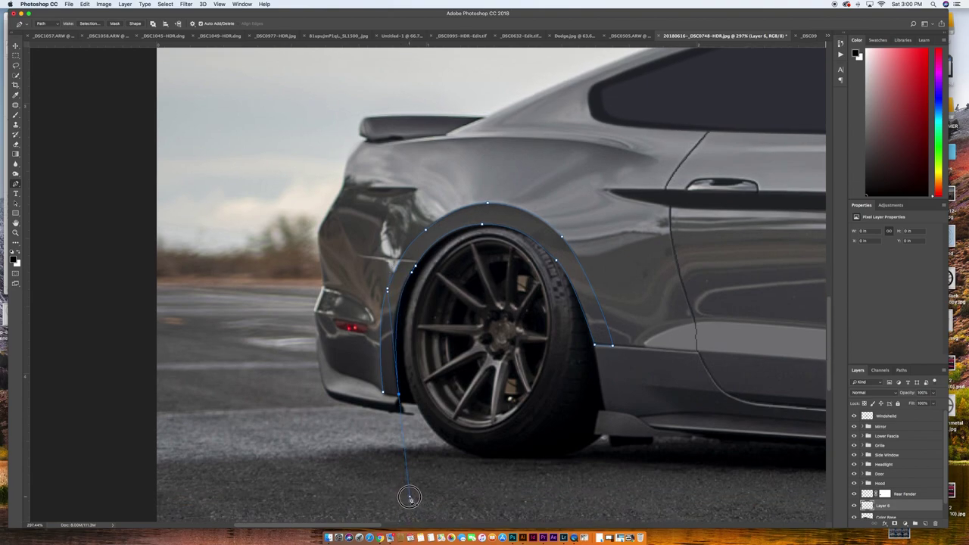
click(382, 393)
Step: Convert the wheel arch path to a selection and hide the selection outline
right_click(384, 391)
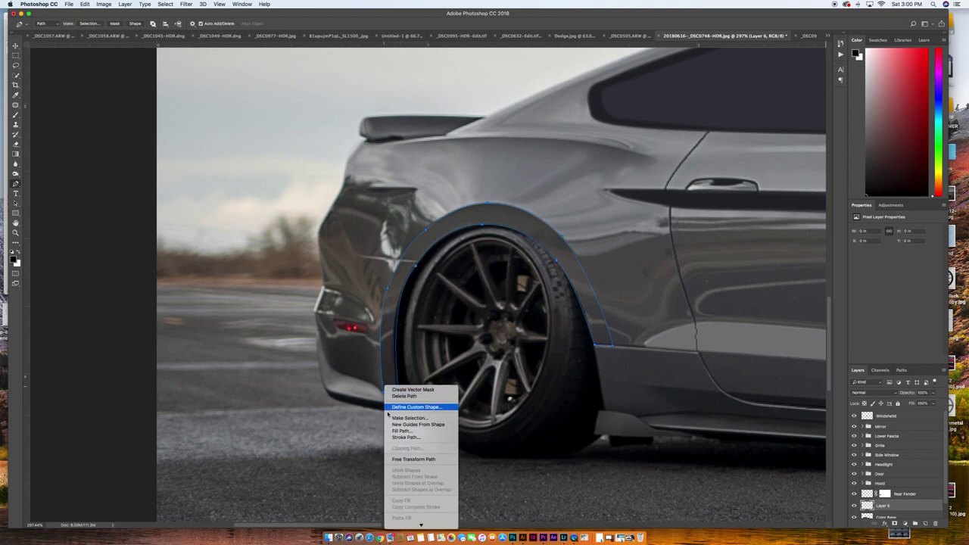
click(412, 422)
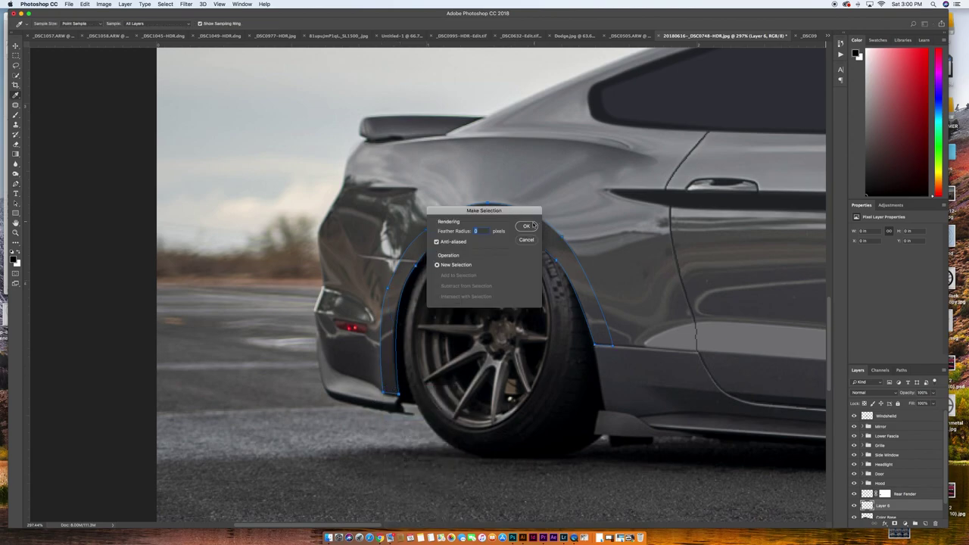
click(527, 226)
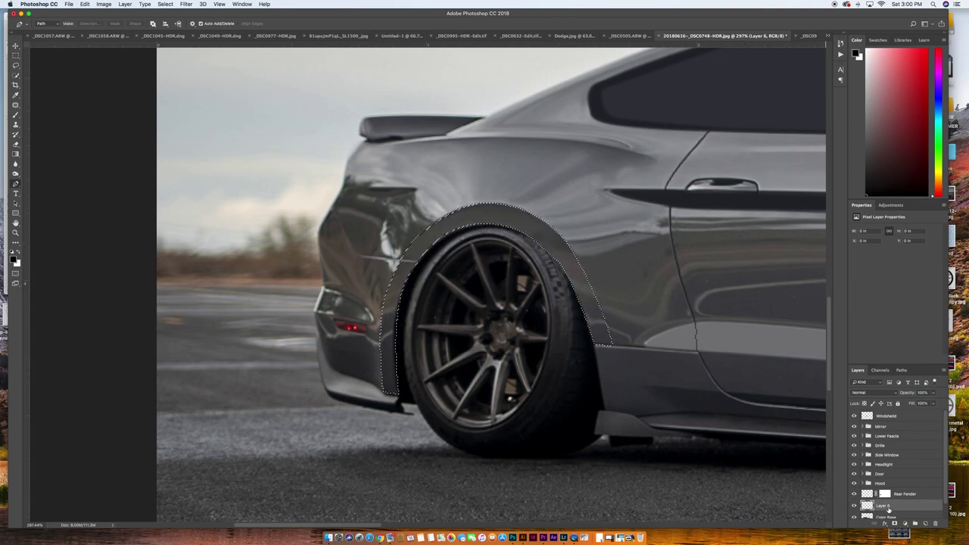
key(h)
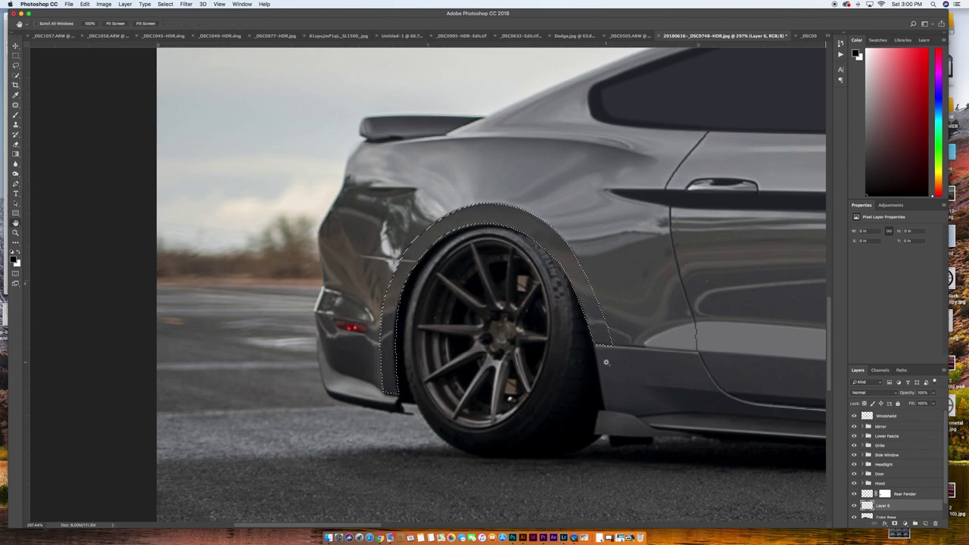
key(super+h)
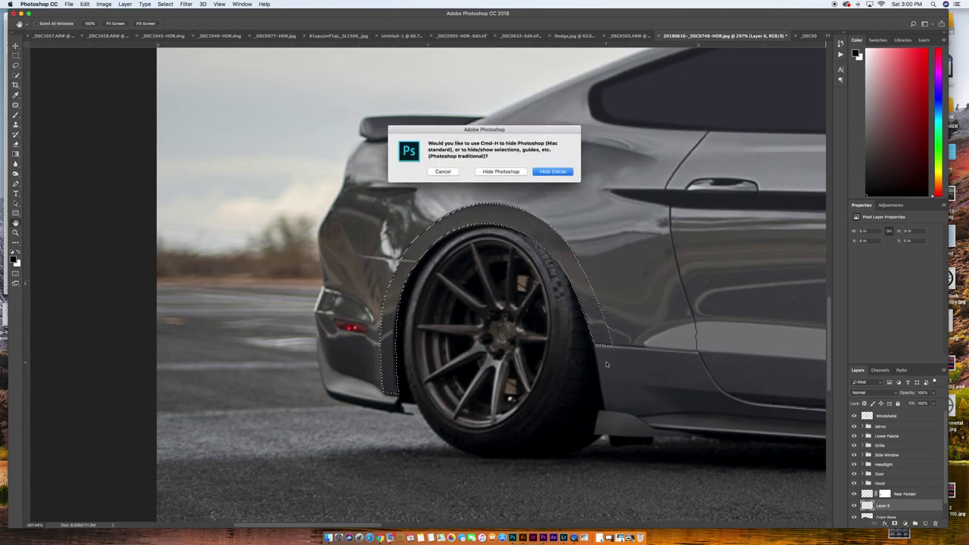
click(552, 172)
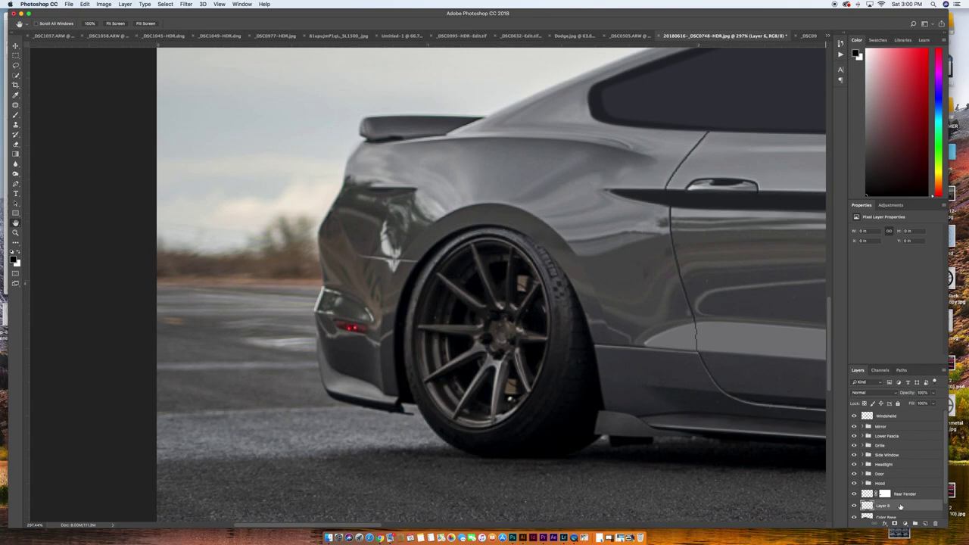
key(super+h)
key(super+h)
Step: Restore Color Base to 100% opacity
scroll(876, 472, down, 2)
click(887, 501)
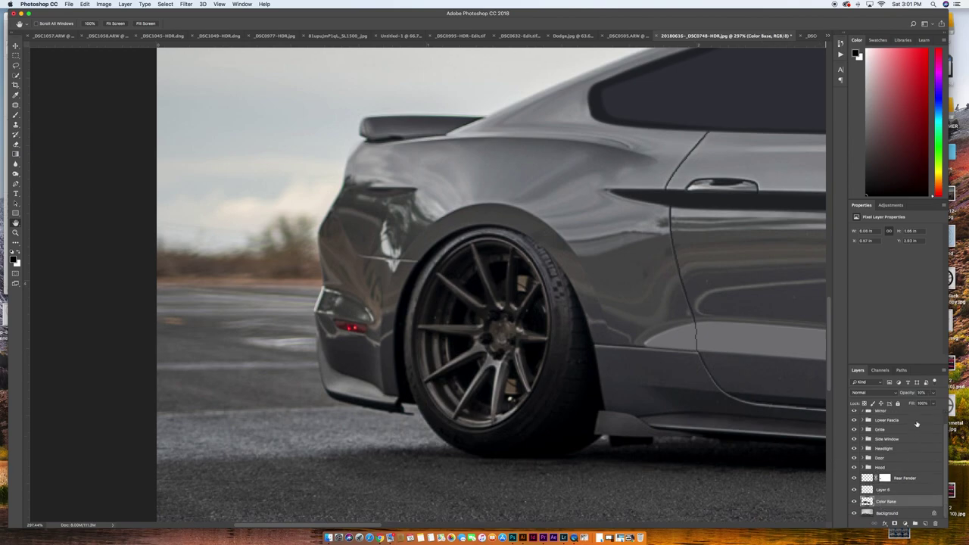
drag(911, 394, 963, 394)
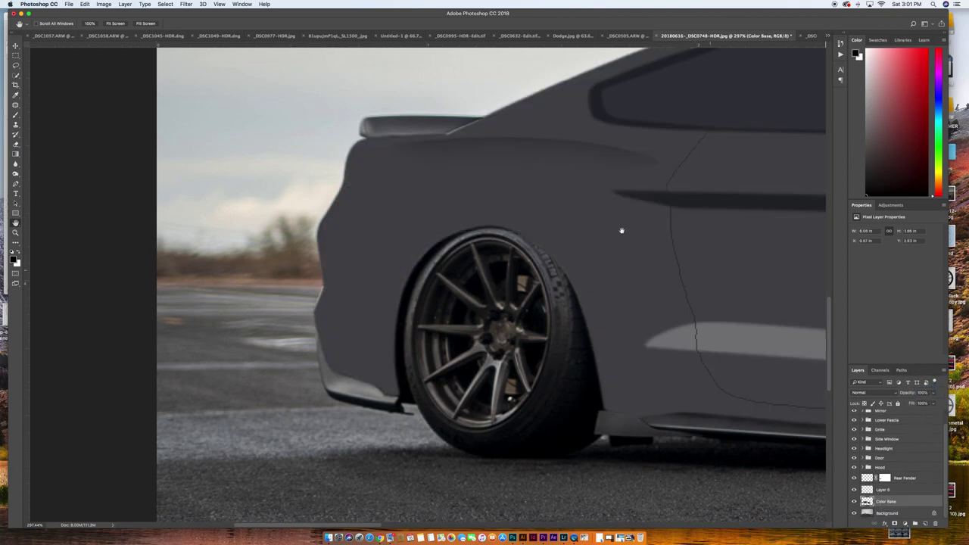
Step: Brush black shading onto the rear wheel arch lip, then sample the lower door highlight's grey and brush it along the lip
click(15, 118)
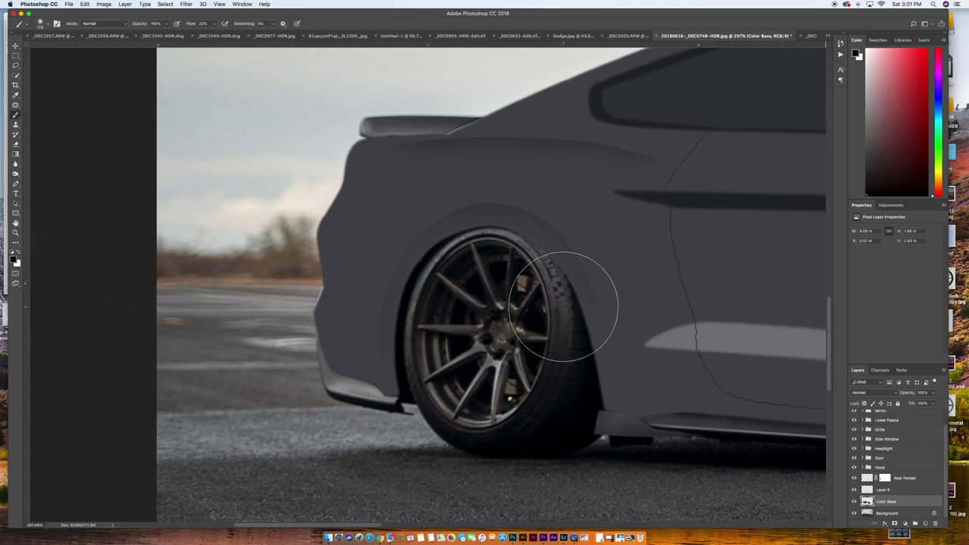
scroll(567, 307, left, 2)
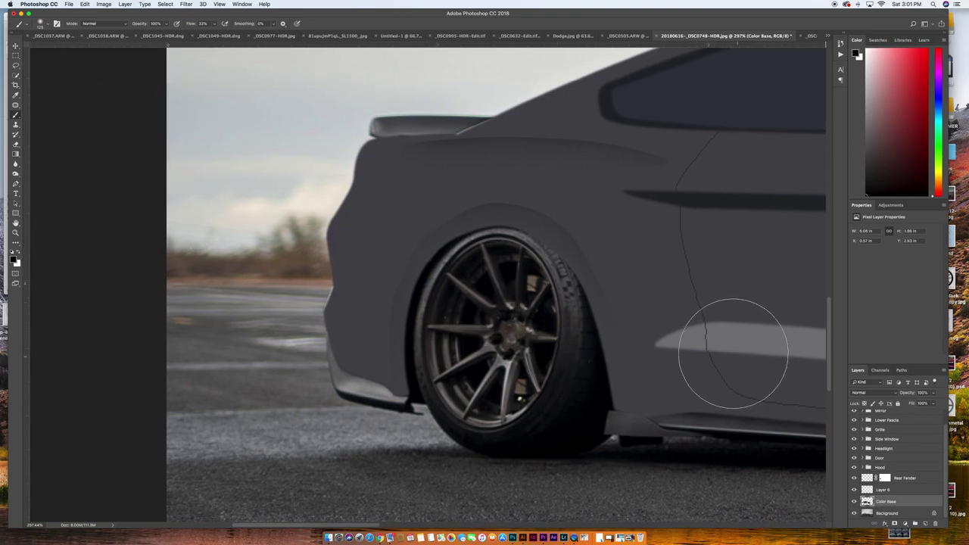
click(15, 95)
click(691, 335)
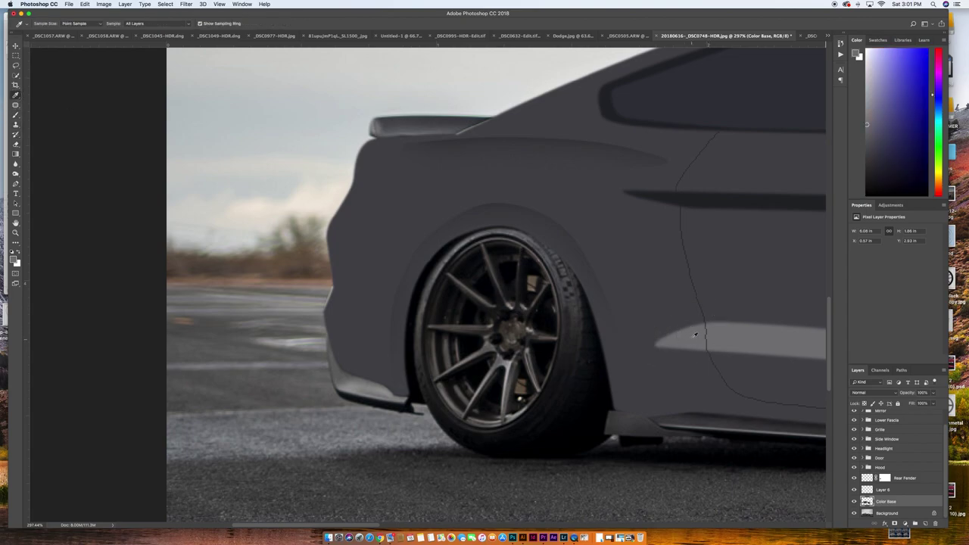
key(b)
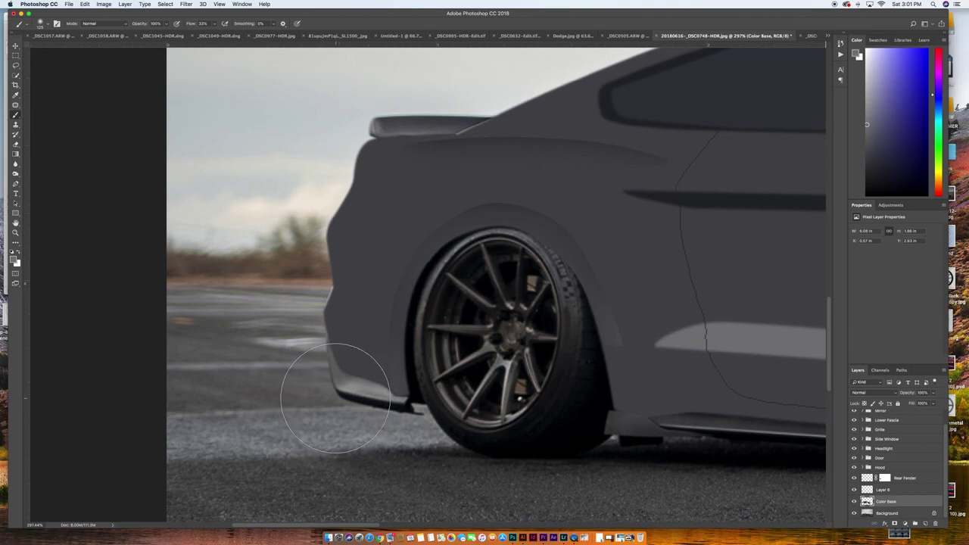
Step: Lower Color Base to 0% opacity and add a new layer directly above it
scroll(341, 322, down, 5)
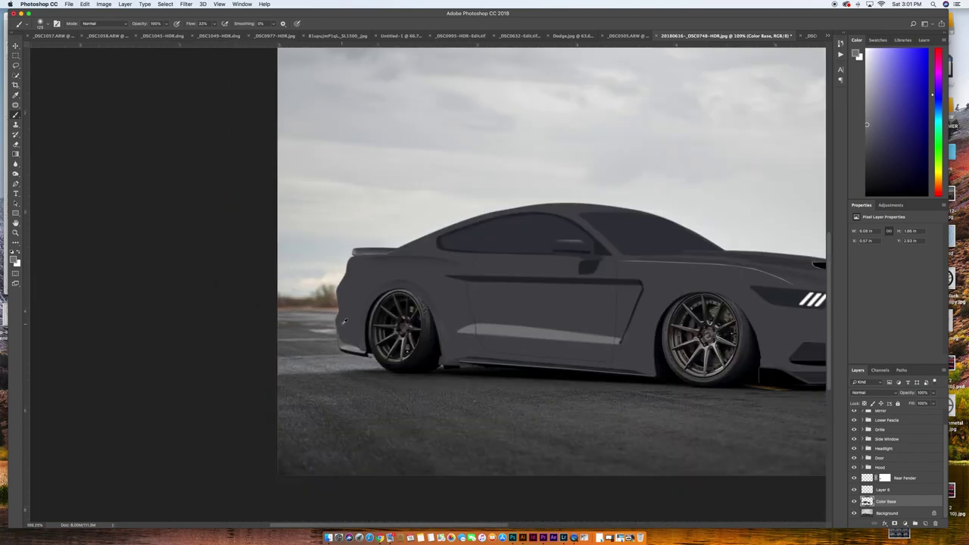
scroll(345, 321, down, 2)
scroll(244, 353, up, 5)
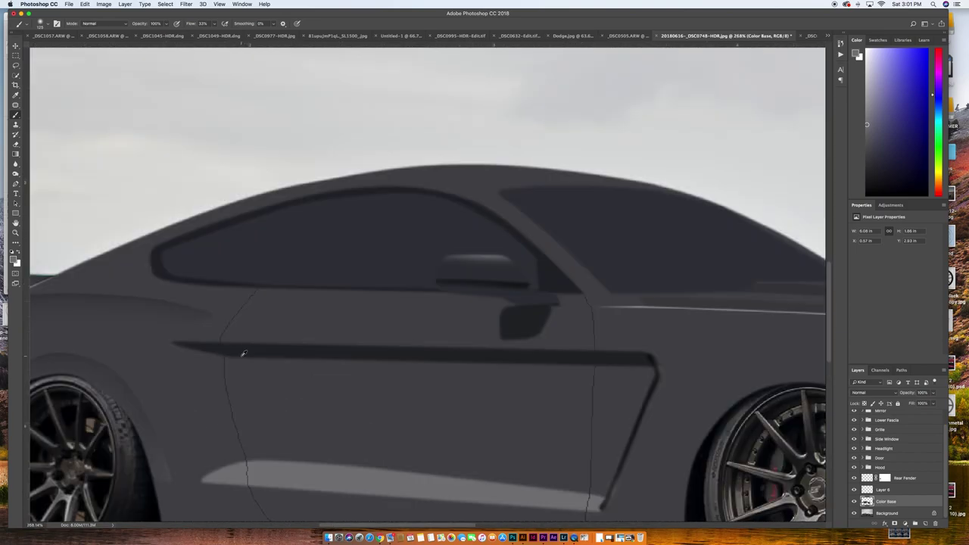
scroll(242, 353, down, 3)
scroll(242, 354, up, 3)
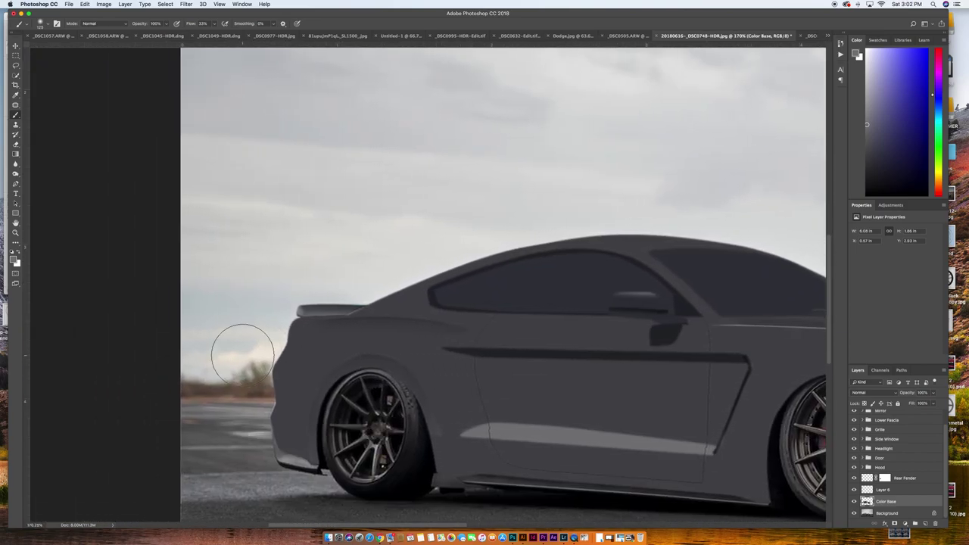
scroll(242, 354, right, 2)
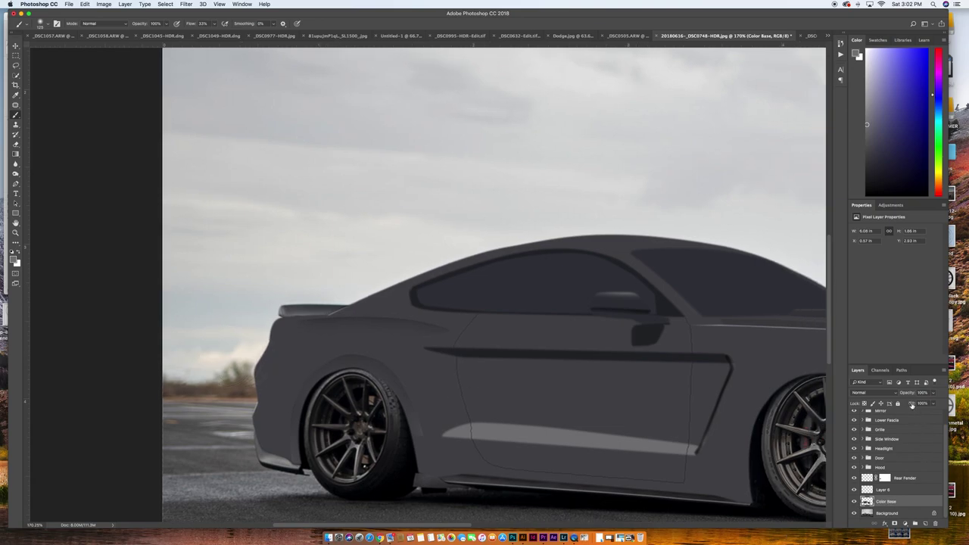
drag(910, 395, 849, 398)
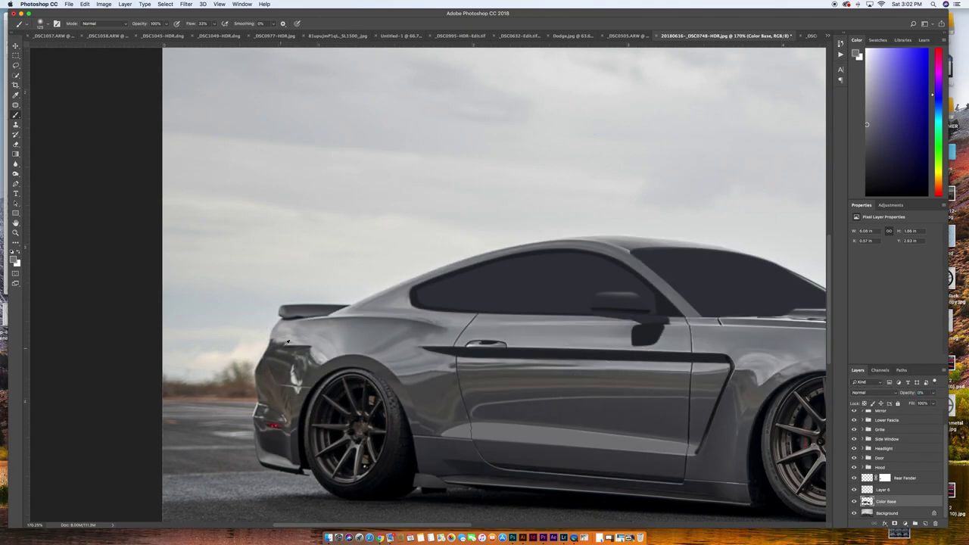
scroll(286, 344, up, 5)
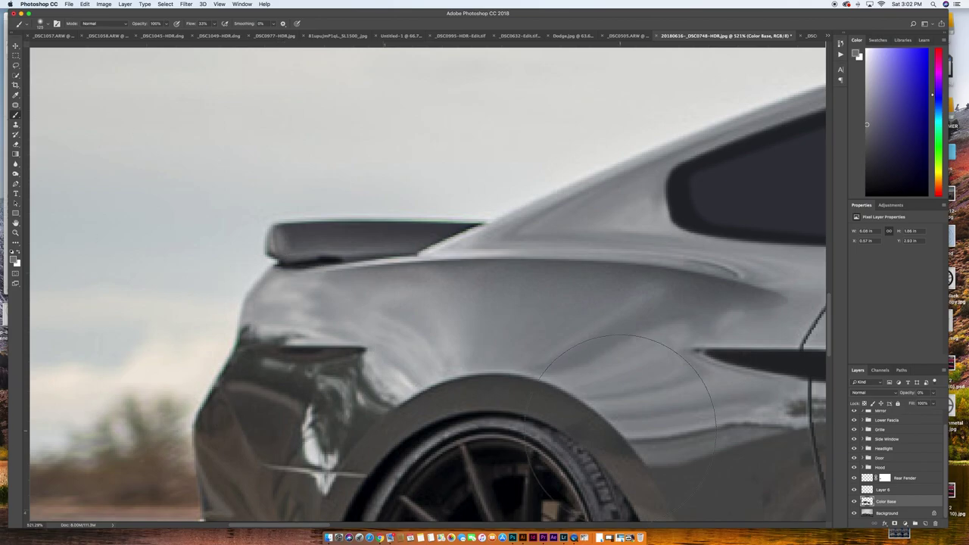
key(F11)
mouse_move(968, 544)
click(924, 523)
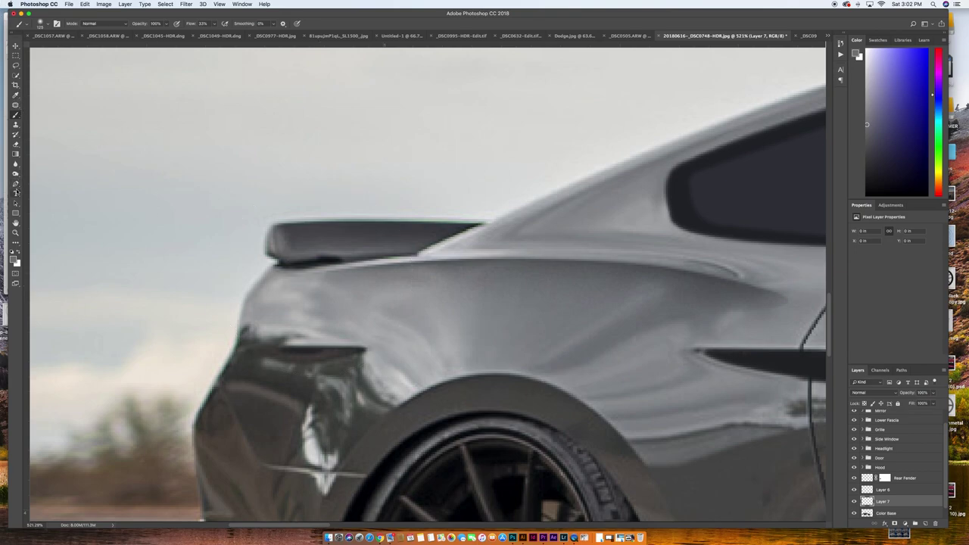
Step: Trace a closed Pen path around the narrow dark recess on the car's rear corner, below the spoiler
click(15, 184)
scroll(308, 287, up, 2)
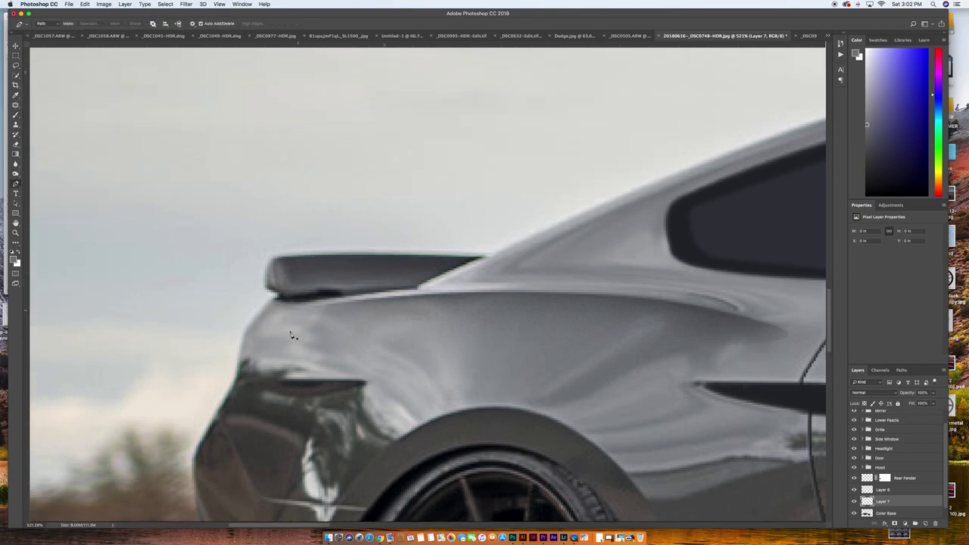
click(278, 379)
click(366, 380)
drag(364, 385, 298, 395)
click(278, 384)
scroll(827, 442, right, 1)
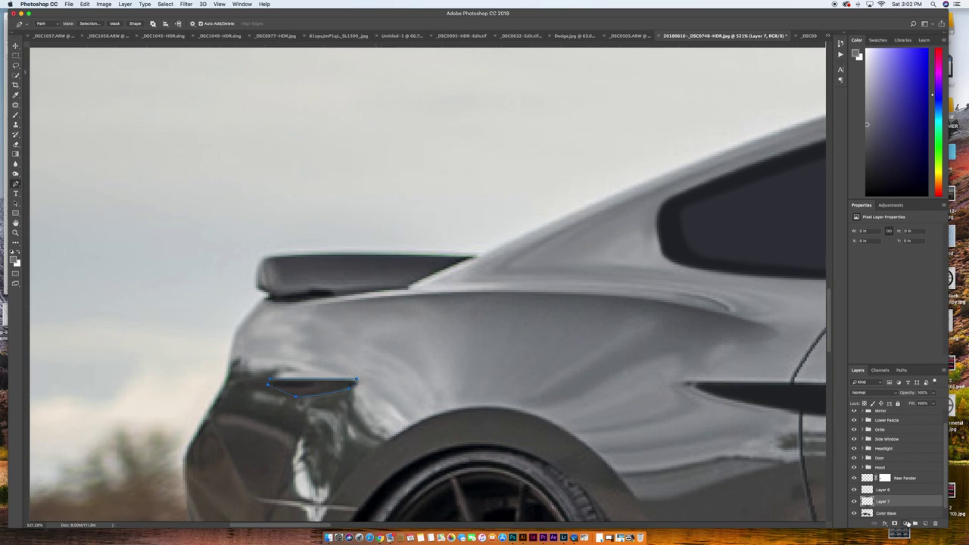
Step: Convert the rear recess path to a selection
right_click(306, 394)
click(327, 410)
click(528, 226)
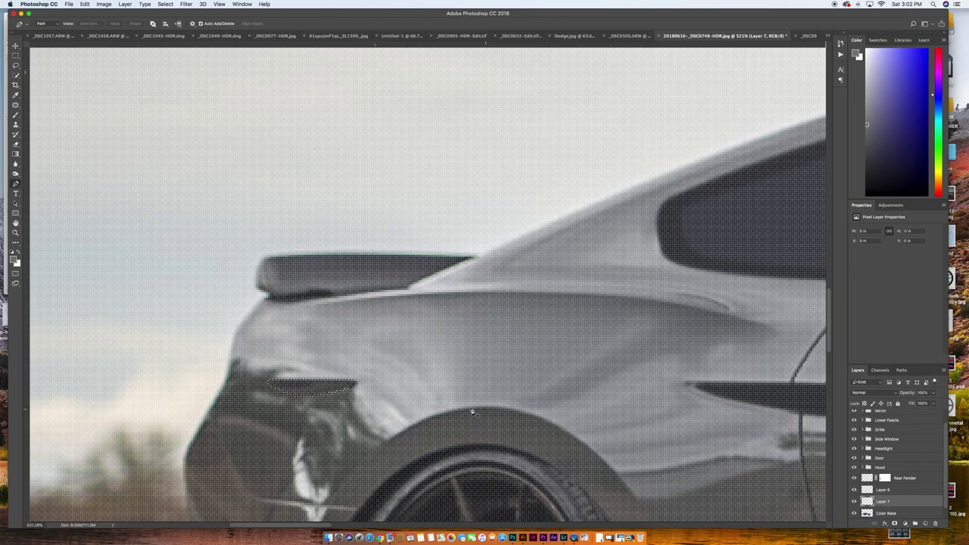
Step: Restore Color Base to 100% opacity and hide the recess selection outline
scroll(466, 413, down, 5)
scroll(465, 413, down, 3)
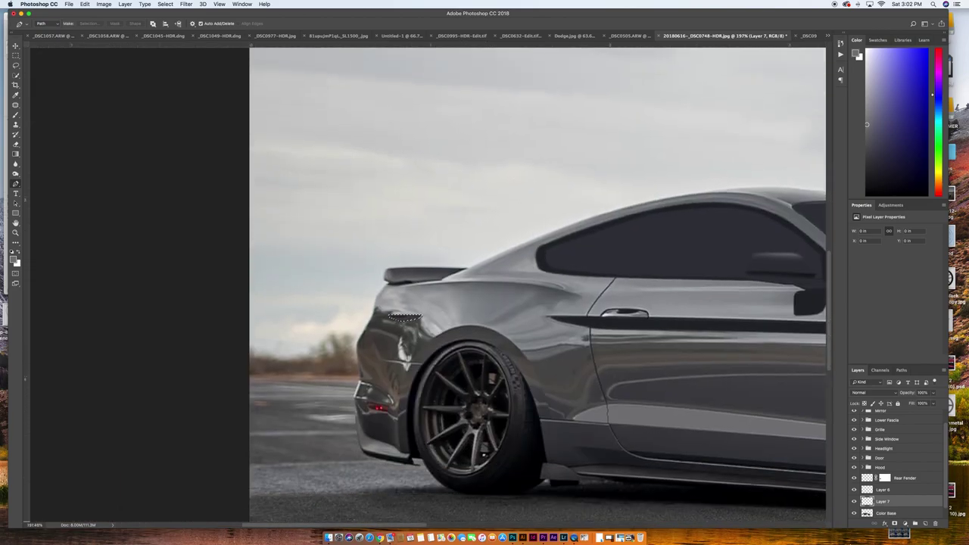
click(885, 513)
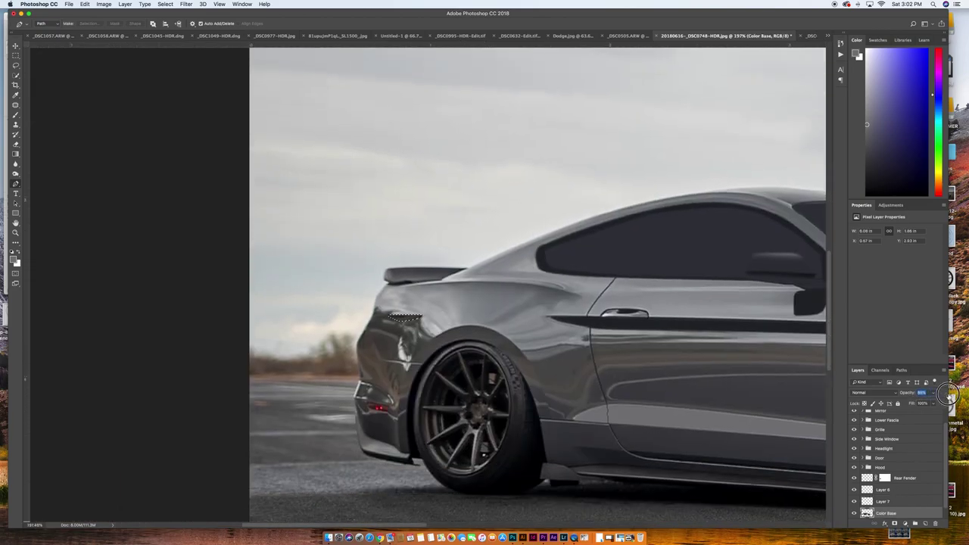
drag(909, 393, 955, 393)
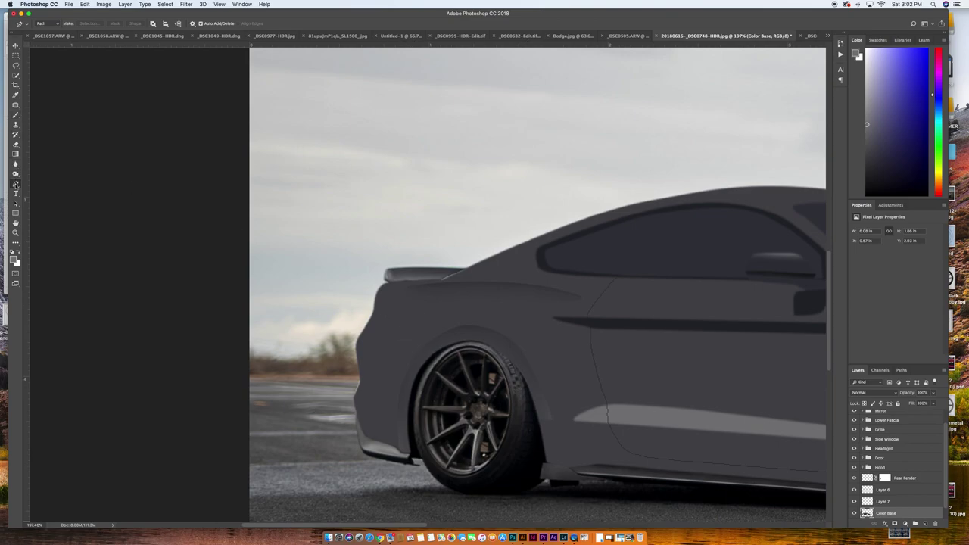
Step: Reset the colours to default and brush soft black shading into the rear recess selection, adjusting the brush size
click(16, 116)
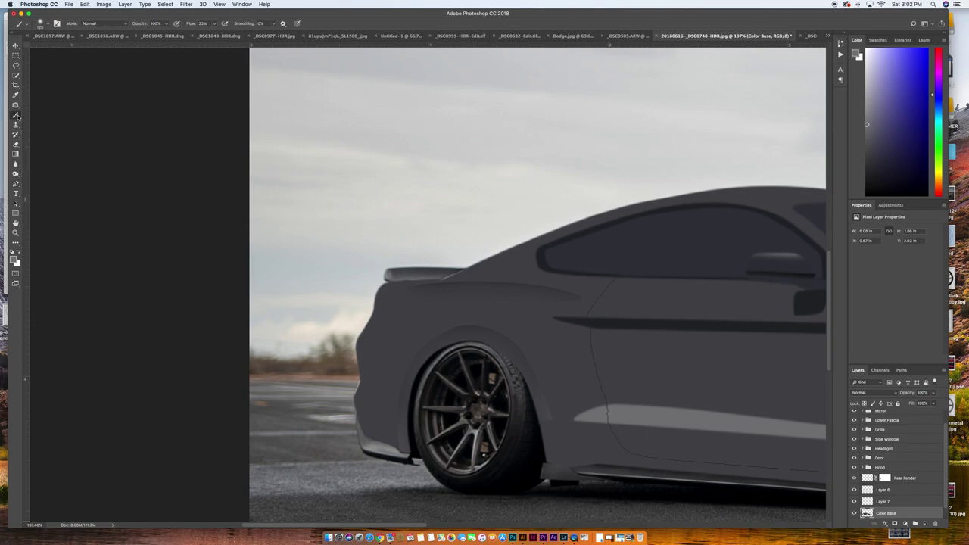
key(d)
key(bracketright)
key(bracketright)
key(bracketright)
key(bracketright)
key(bracketright)
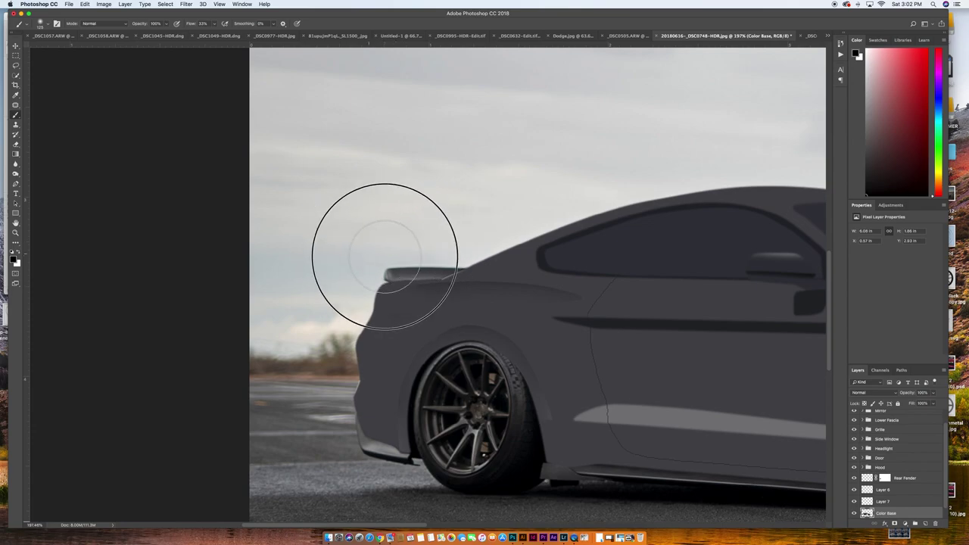
key(bracketleft)
key(bracketleft)
key(bracketleft)
key(bracketleft)
key(bracketleft)
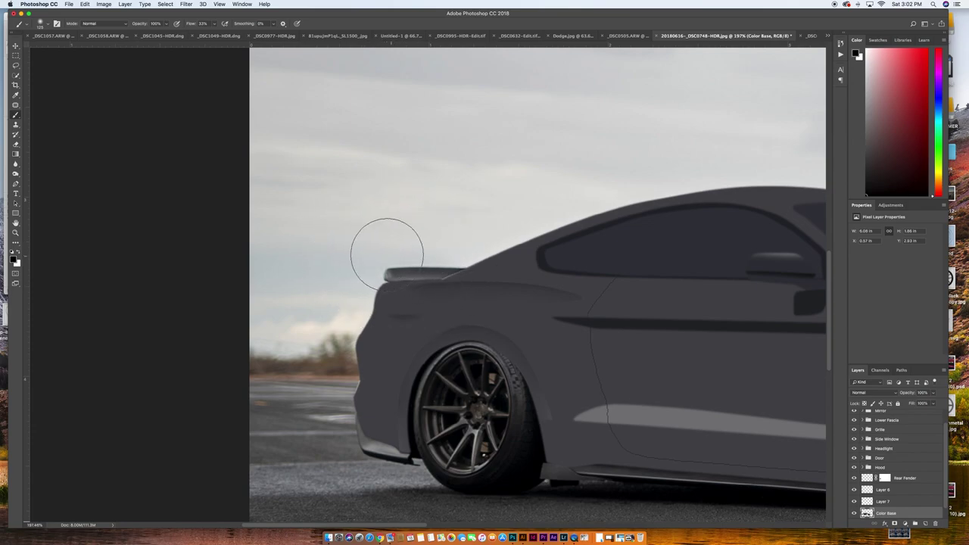
key(bracketright)
key(bracketright)
key(bracketright)
key(bracketright)
key(bracketright)
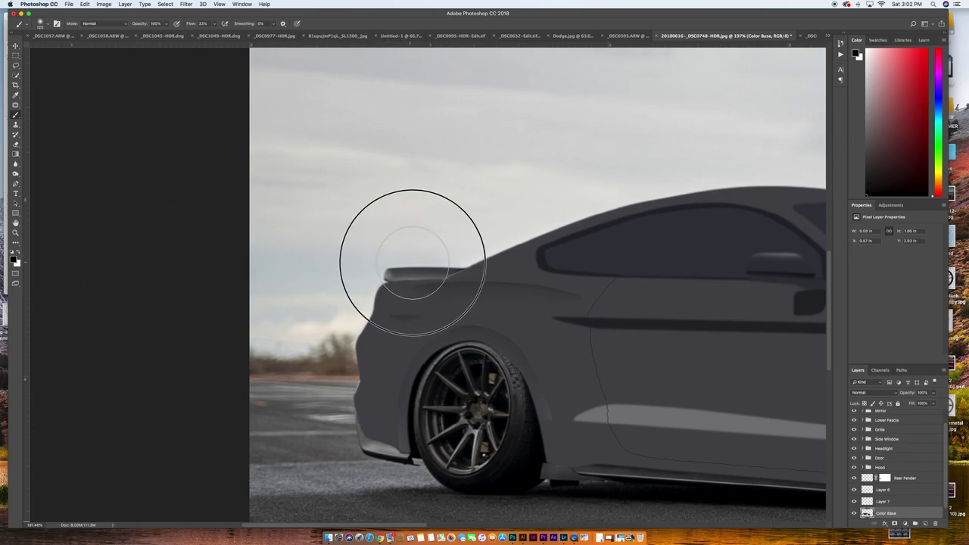
key(bracketleft)
key(bracketleft)
key(bracketleft)
key(bracketleft)
key(bracketleft)
Step: Rename Layer 7, directly above Color Base, after the rear bumper
scroll(242, 311, down, 1)
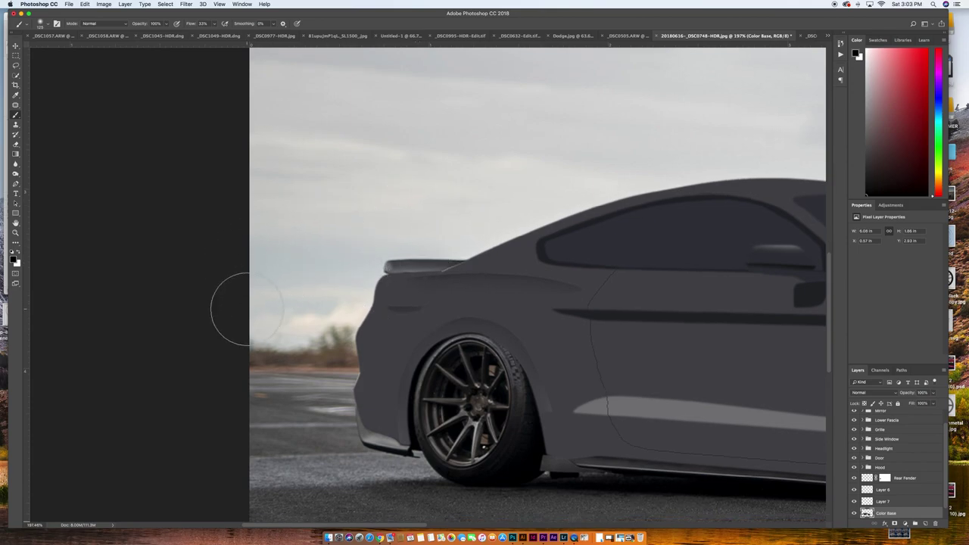
scroll(673, 420, down, 4)
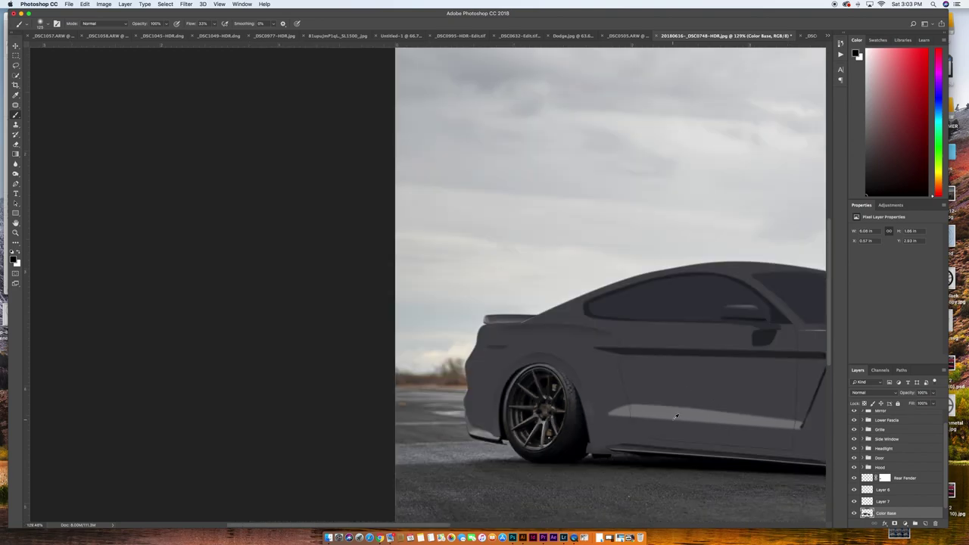
scroll(672, 420, right, 5)
scroll(670, 413, right, 5)
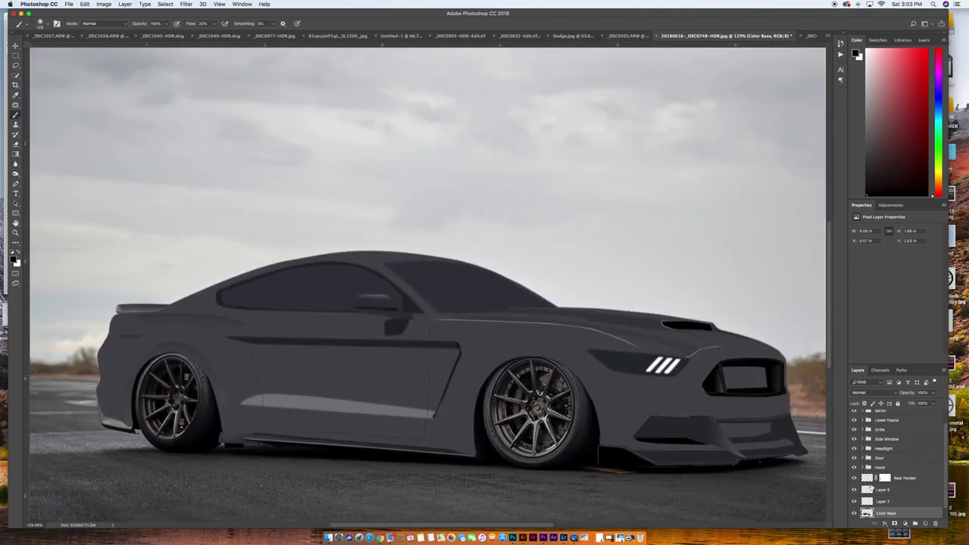
click(916, 478)
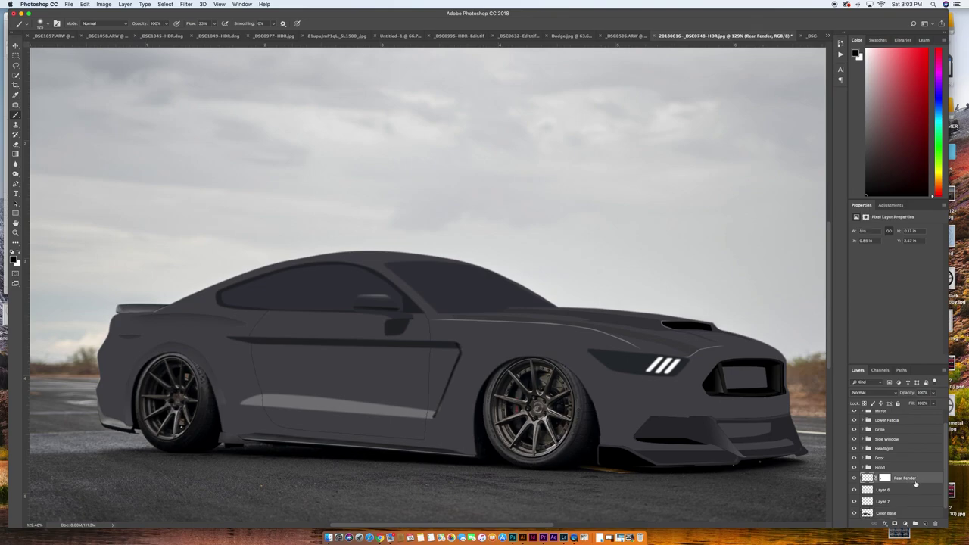
scroll(909, 505, down, 1)
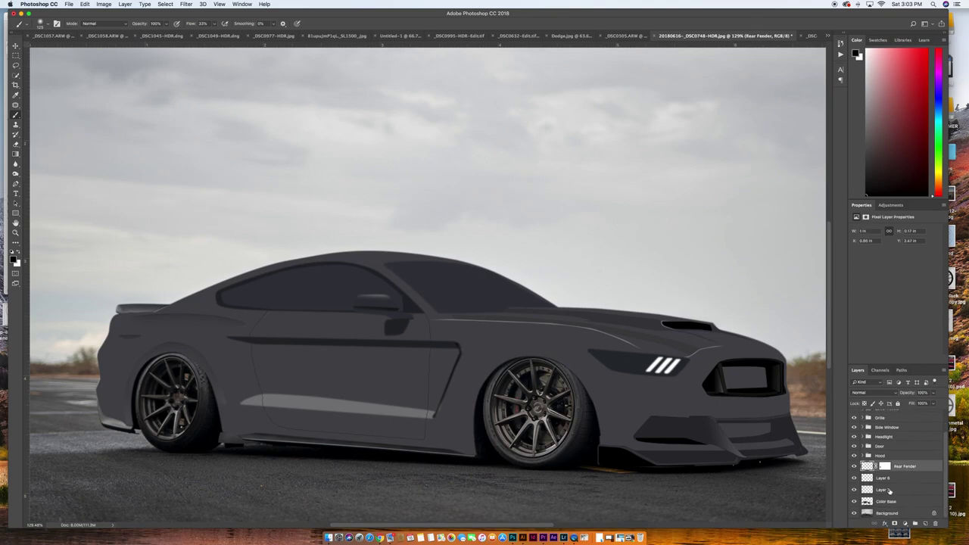
double_click(882, 490)
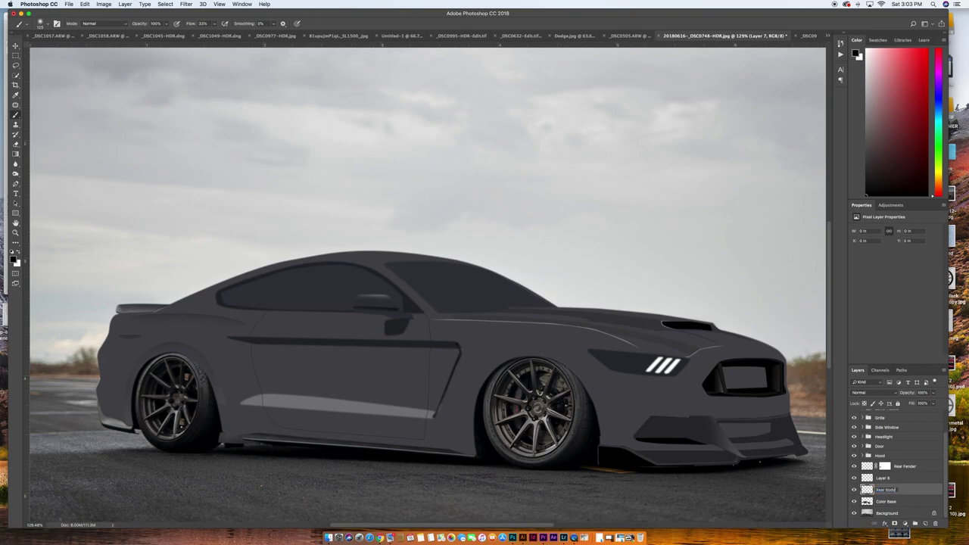
key(Return)
Step: Group the three rear shading layers above Color Base and name the group Rear Fender
shift+click(911, 467)
click(915, 524)
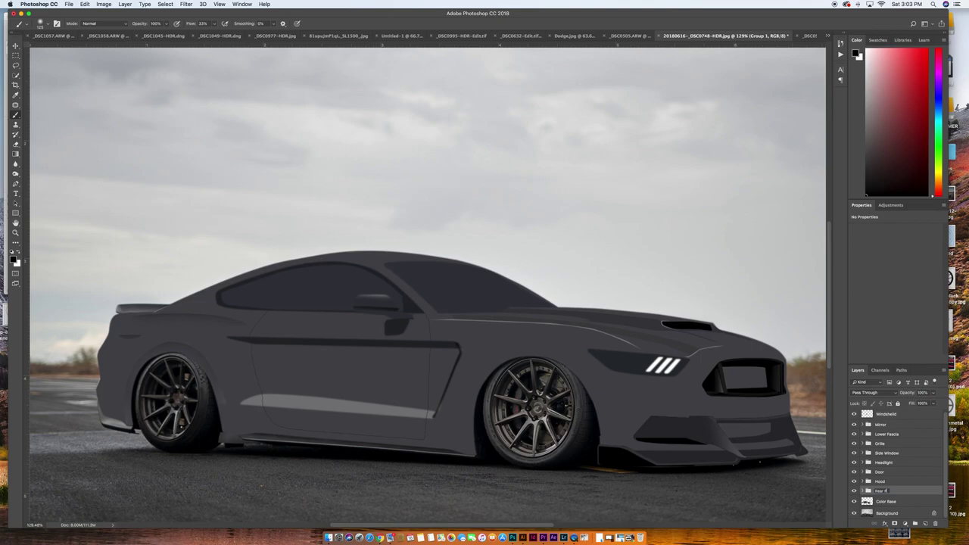
key(Return)
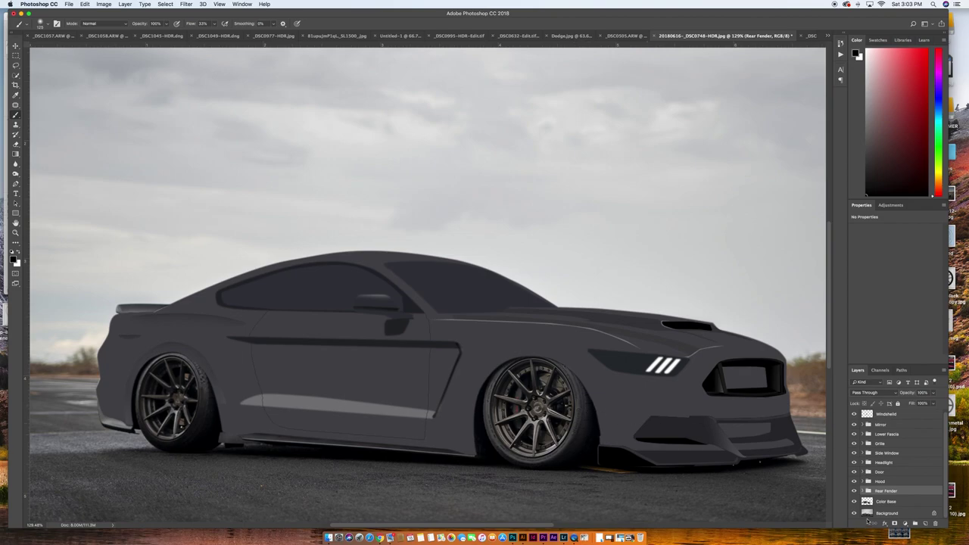
Step: Lower Color Base to 9% opacity and add a new layer between it and the Rear Fender group
click(885, 501)
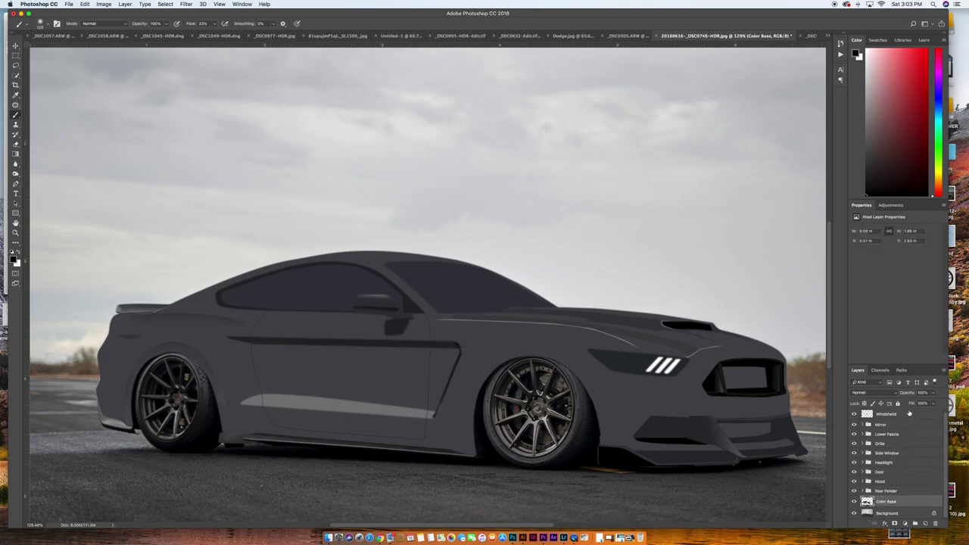
drag(909, 393, 874, 395)
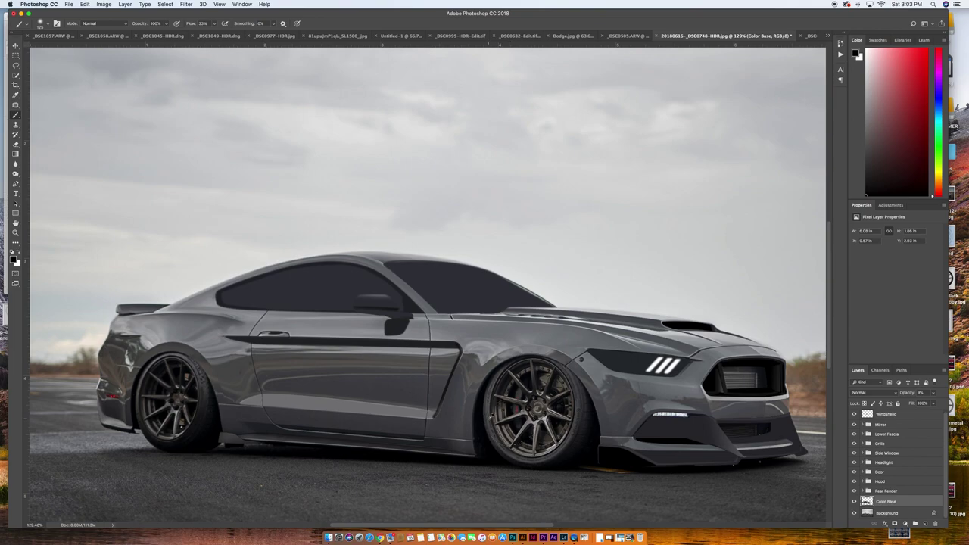
scroll(496, 417, up, 3)
scroll(491, 415, up, 3)
scroll(491, 415, down, 4)
scroll(491, 414, up, 2)
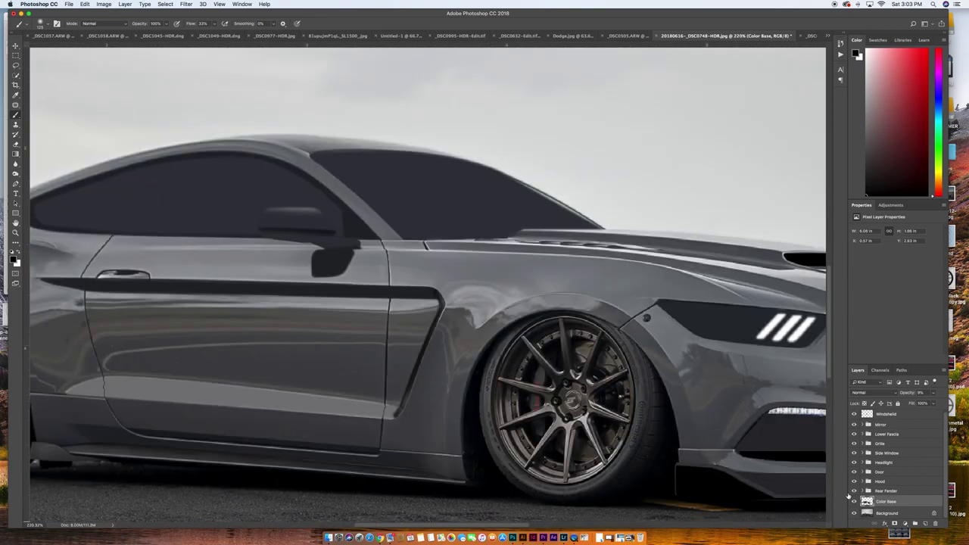
click(925, 524)
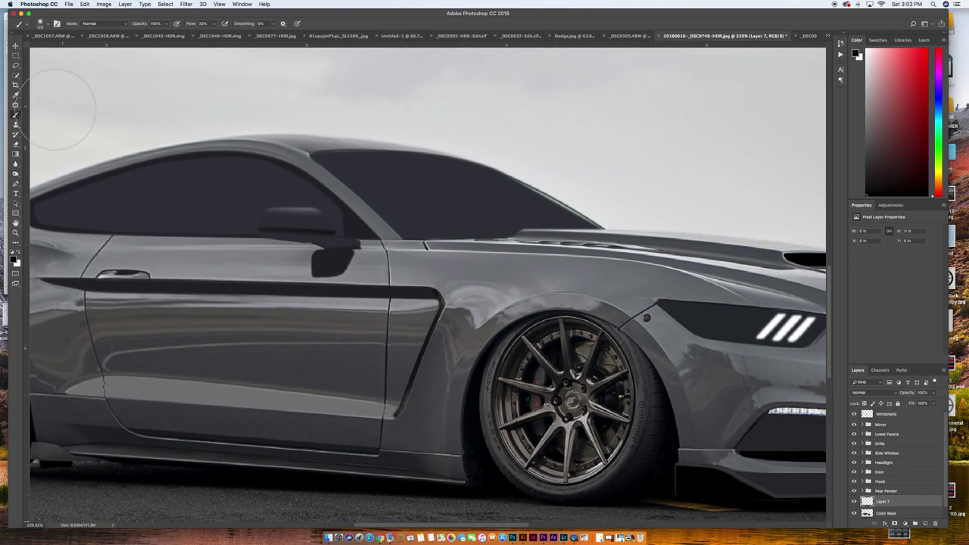
Step: Trace a closed Pen path around the front wheel arch lip, following its outer and inner curves from side skirt to front bumper
click(15, 184)
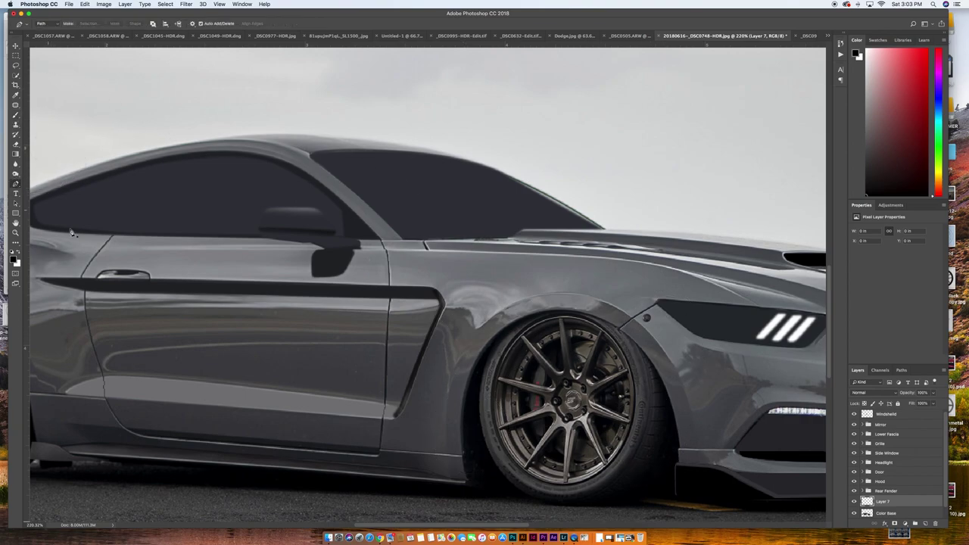
click(450, 473)
drag(448, 455, 449, 446)
drag(477, 338, 508, 303)
key(super+z)
drag(456, 366, 470, 335)
drag(539, 294, 576, 294)
drag(634, 321, 672, 348)
drag(701, 451, 699, 475)
click(700, 451)
drag(657, 369, 640, 343)
drag(562, 310, 526, 311)
click(495, 330)
click(458, 390)
mouse_move(465, 472)
mouse_down()
mouse_move(469, 486)
mouse_move(459, 482)
mouse_up()
Step: Convert the closed front wheel arch path into a new anti-aliased selection
right_click(453, 482)
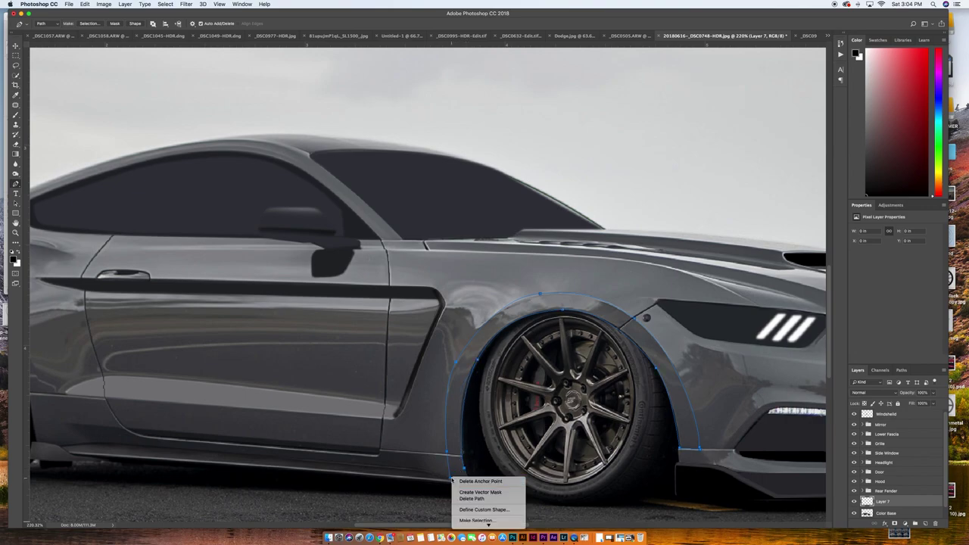
click(476, 520)
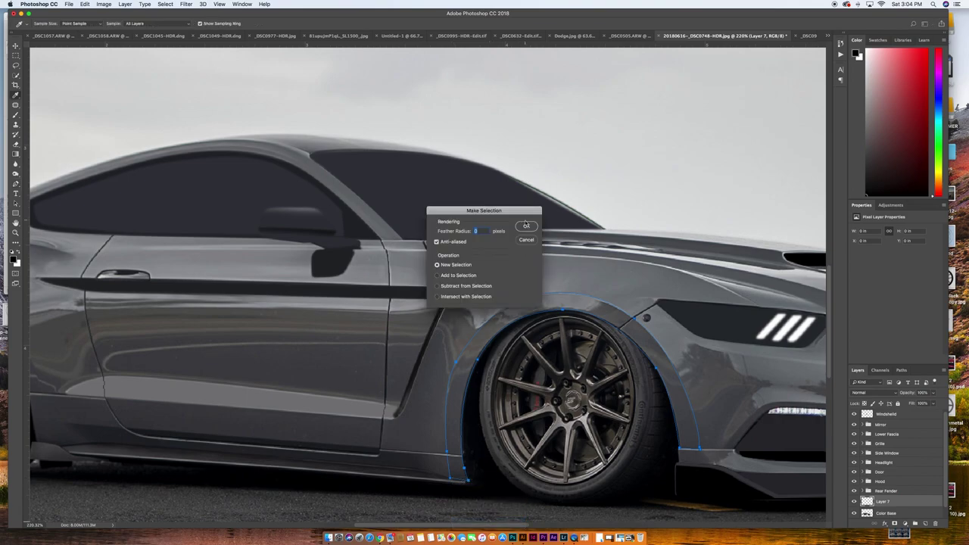
click(526, 224)
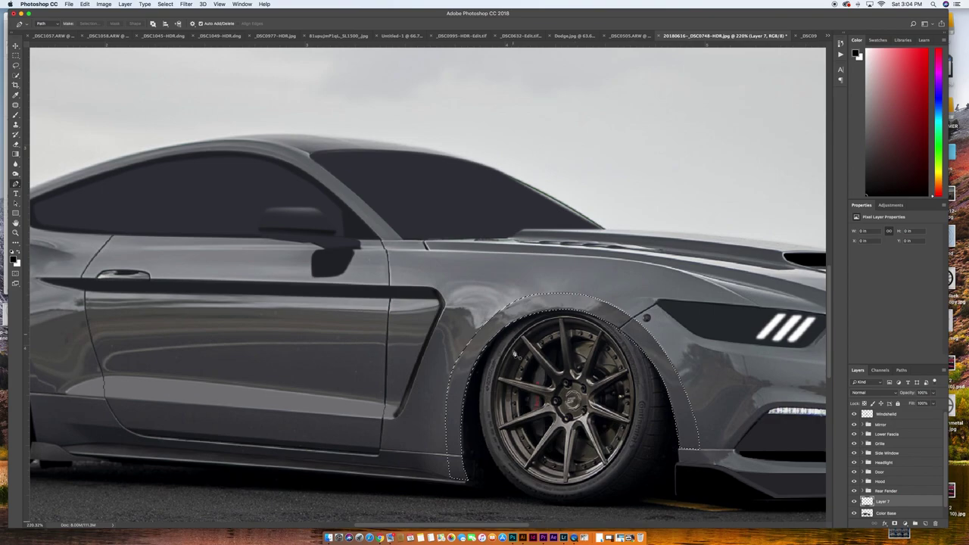
scroll(500, 386, left, 3)
scroll(497, 389, right, 5)
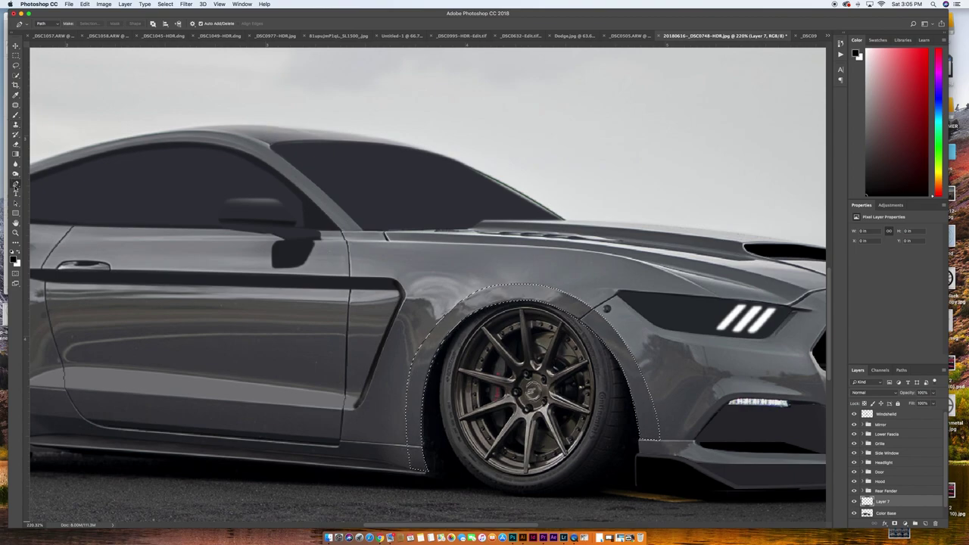
Step: Paint soft black shading with the Brush inside the front wheel arch selection on Layer 7, and switch the foreground colour to white
click(15, 114)
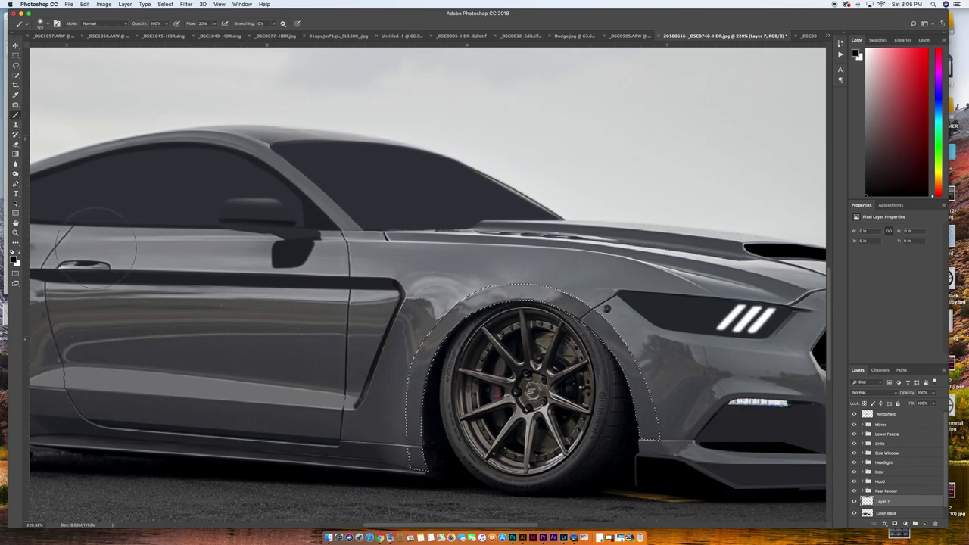
key(bracketright)
key(bracketright)
key(bracketright)
key(bracketright)
key(bracketright)
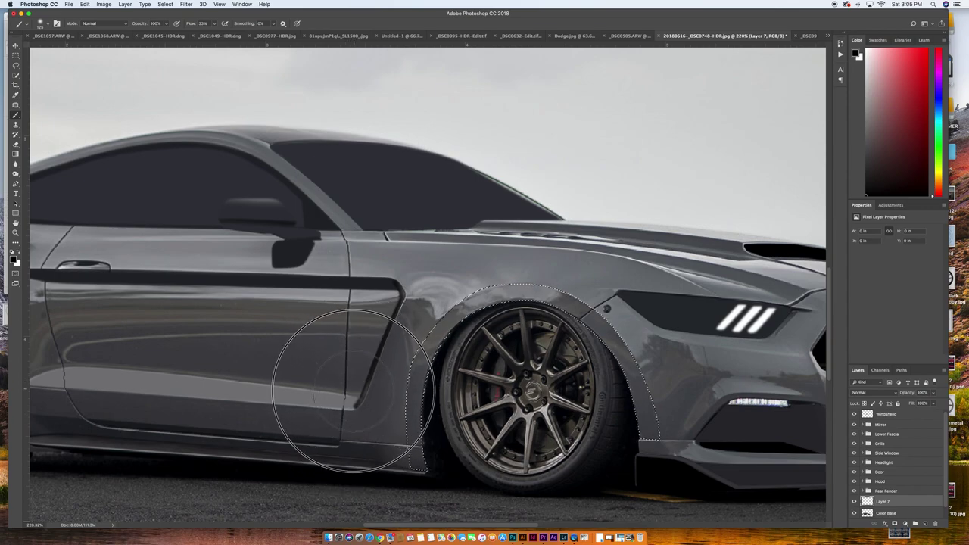
key(bracketleft)
key(bracketleft)
key(bracketleft)
key(bracketleft)
key(bracketleft)
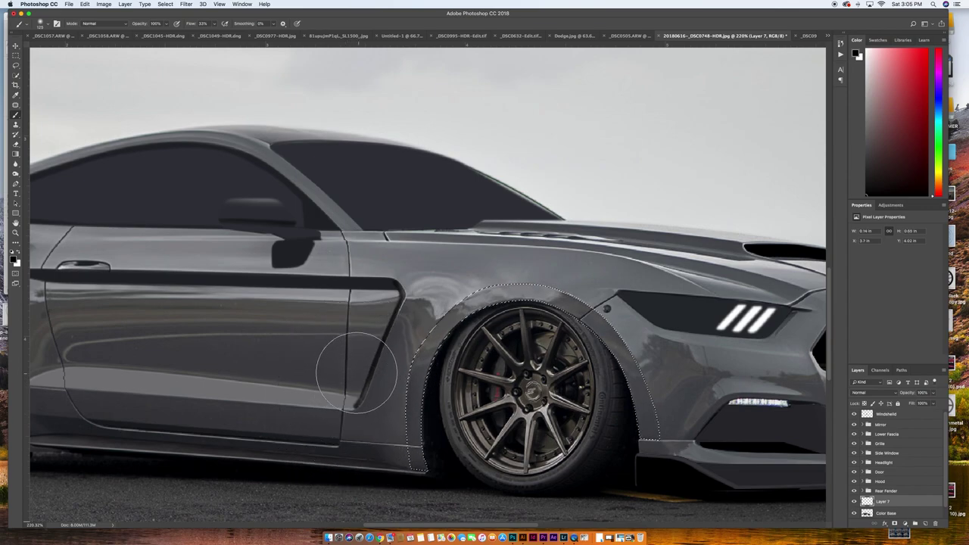
key(bracketright)
key(bracketright)
key(bracketright)
key(bracketright)
key(bracketright)
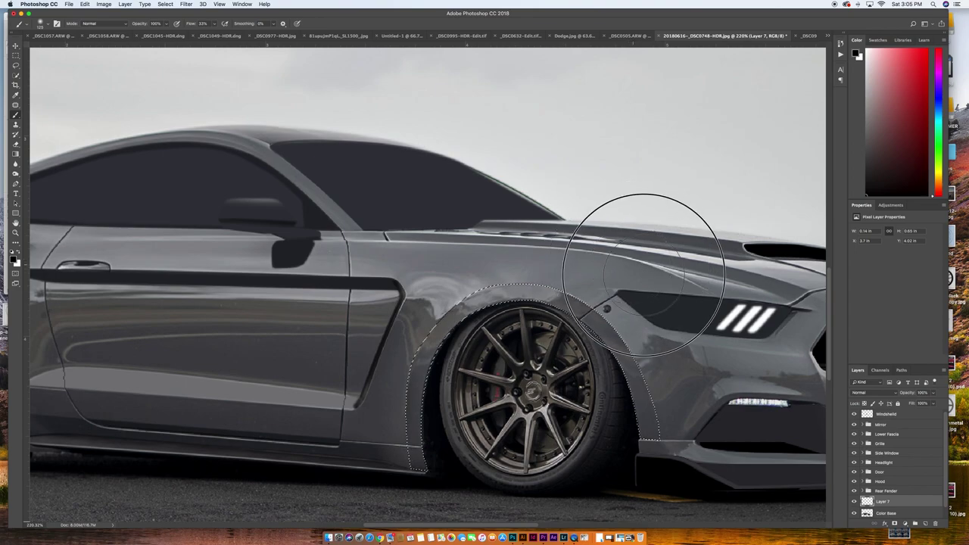
key(bracketleft)
key(bracketleft)
key(bracketleft)
key(bracketleft)
key(bracketleft)
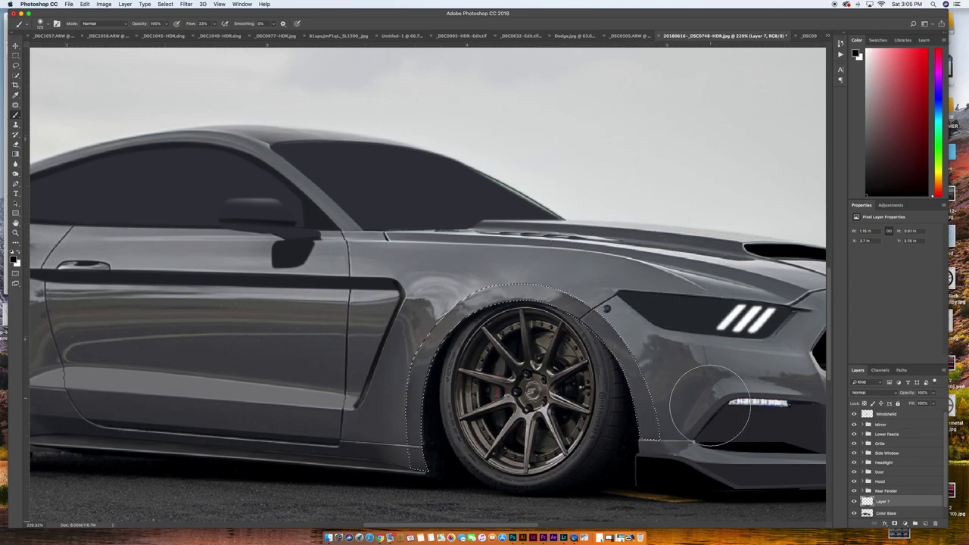
key(bracketright)
key(bracketright)
key(bracketright)
key(bracketright)
key(bracketright)
key(bracketleft)
key(bracketleft)
key(bracketleft)
key(bracketleft)
key(bracketleft)
key(bracketright)
key(bracketright)
key(bracketright)
key(bracketright)
key(bracketright)
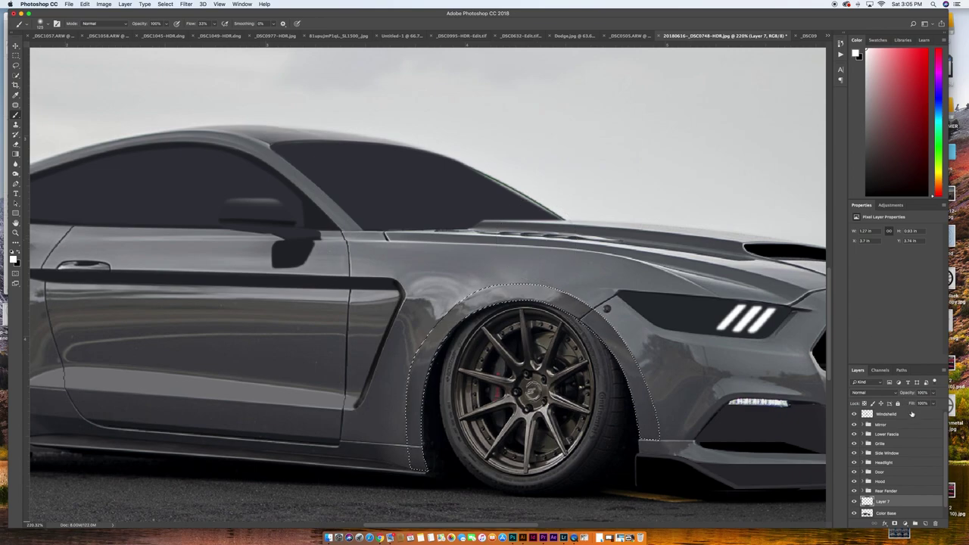
Step: Raise the Color Base layer to 100% opacity and clear the front wheel arch selection
click(892, 513)
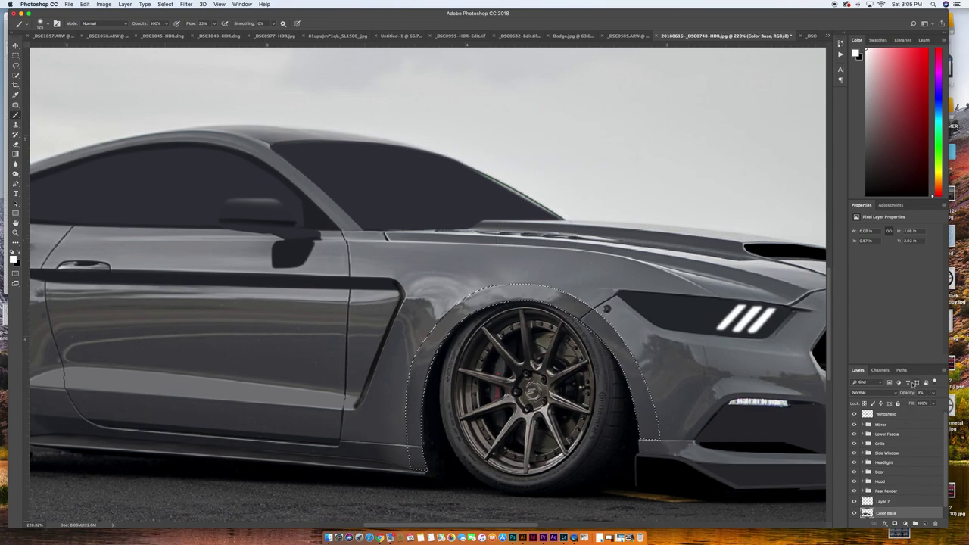
drag(909, 396, 957, 392)
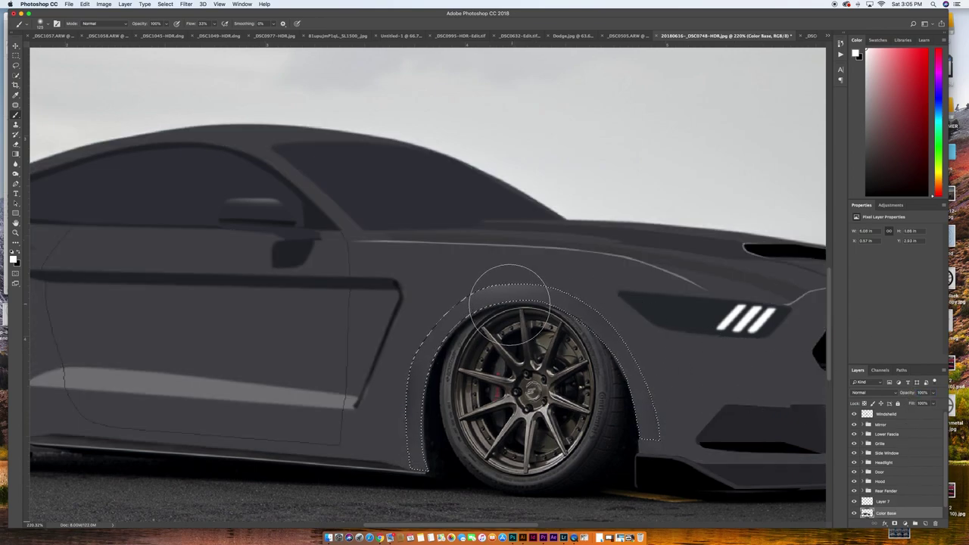
key(super+d)
key(bracketright)
key(bracketright)
key(bracketright)
key(bracketright)
key(bracketright)
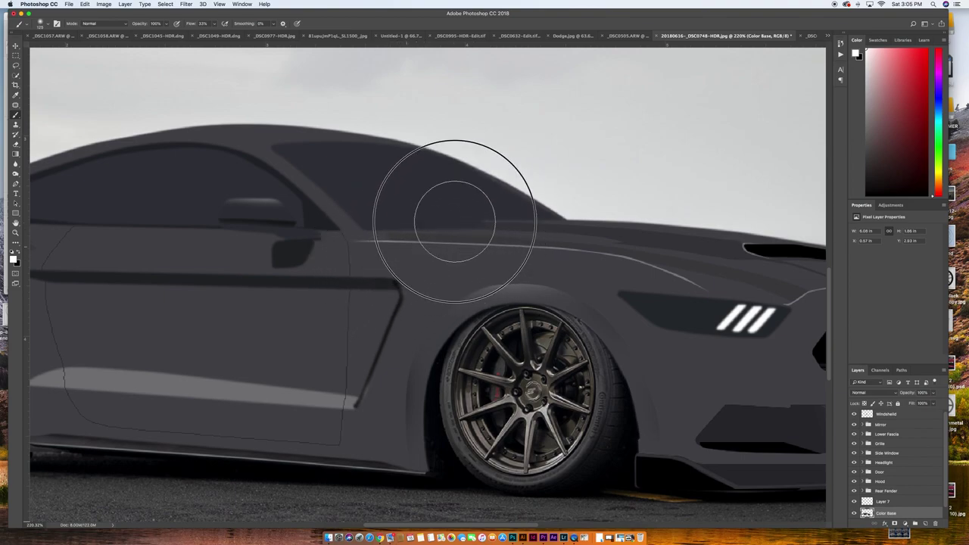
key(bracketleft)
key(bracketleft)
key(bracketleft)
key(bracketleft)
key(bracketleft)
key(x)
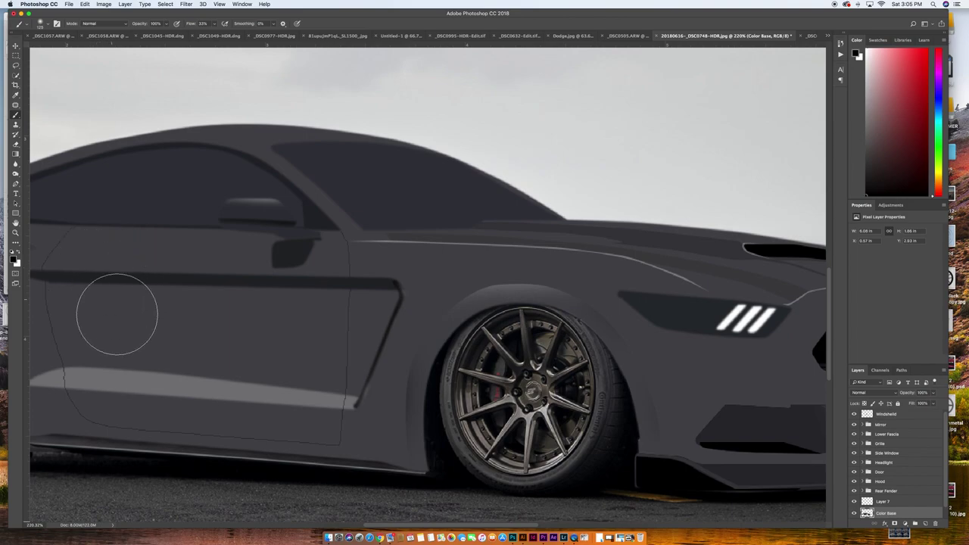
mouse_move(316, 395)
mouse_down()
mouse_move(331, 329)
mouse_move(372, 285)
mouse_move(346, 346)
mouse_move(359, 363)
mouse_move(350, 470)
mouse_up()
mouse_move(484, 480)
mouse_down()
mouse_move(475, 414)
mouse_move(486, 455)
mouse_move(496, 372)
mouse_move(478, 378)
mouse_move(491, 371)
mouse_move(490, 463)
mouse_up()
mouse_move(559, 379)
mouse_down()
mouse_move(575, 408)
mouse_move(563, 381)
mouse_move(579, 423)
mouse_move(576, 394)
mouse_move(581, 444)
mouse_move(545, 359)
mouse_move(554, 379)
mouse_up()
mouse_move(700, 326)
mouse_down()
mouse_move(720, 379)
mouse_move(721, 397)
mouse_move(701, 322)
mouse_move(717, 376)
mouse_move(721, 460)
mouse_up()
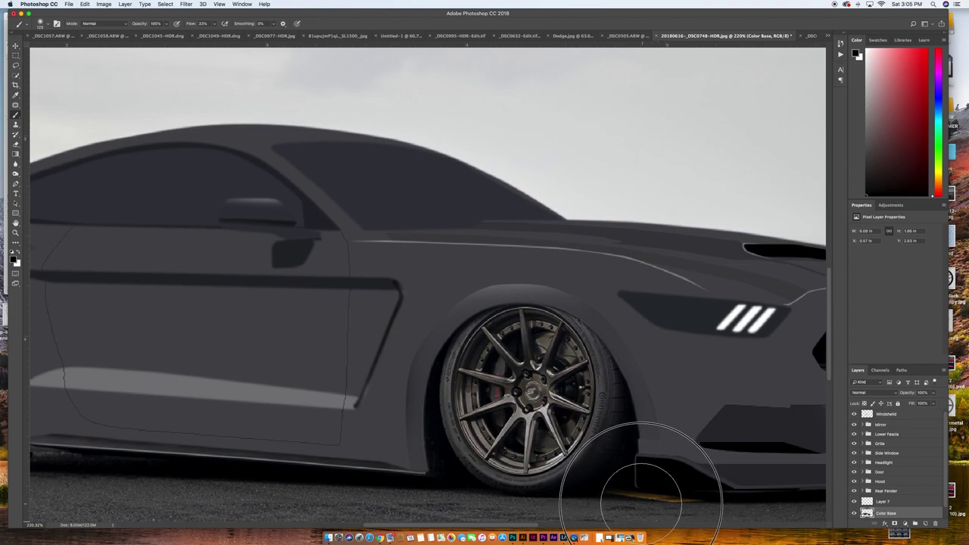
mouse_move(403, 250)
mouse_down()
mouse_move(353, 301)
mouse_move(336, 332)
mouse_move(364, 289)
mouse_move(337, 350)
mouse_up()
mouse_move(496, 408)
mouse_down()
mouse_move(500, 362)
mouse_move(488, 363)
mouse_move(489, 427)
mouse_move(478, 408)
mouse_move(484, 439)
mouse_up()
Step: Review the whole car with the shaded front wheel arch over the opaque base colour
scroll(496, 435, down, 5)
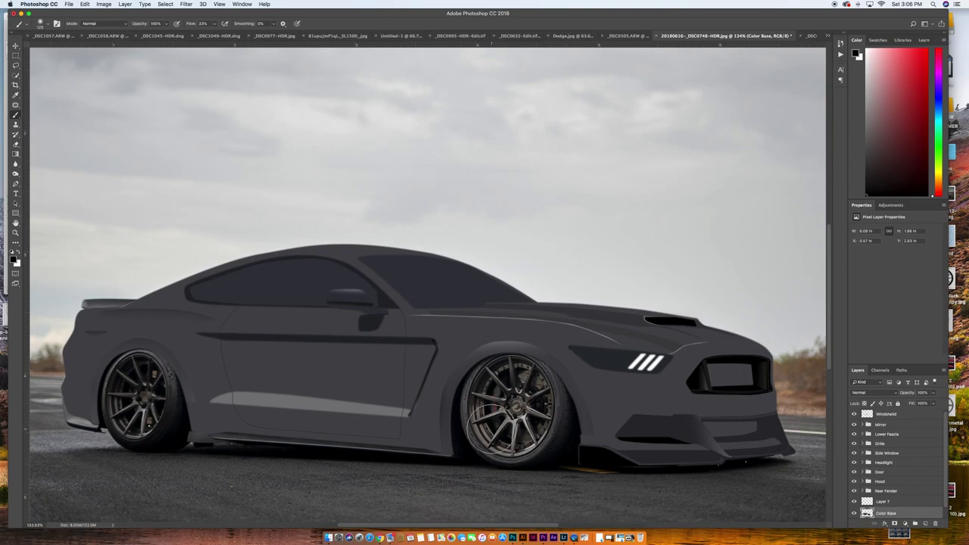
scroll(621, 424, down, 4)
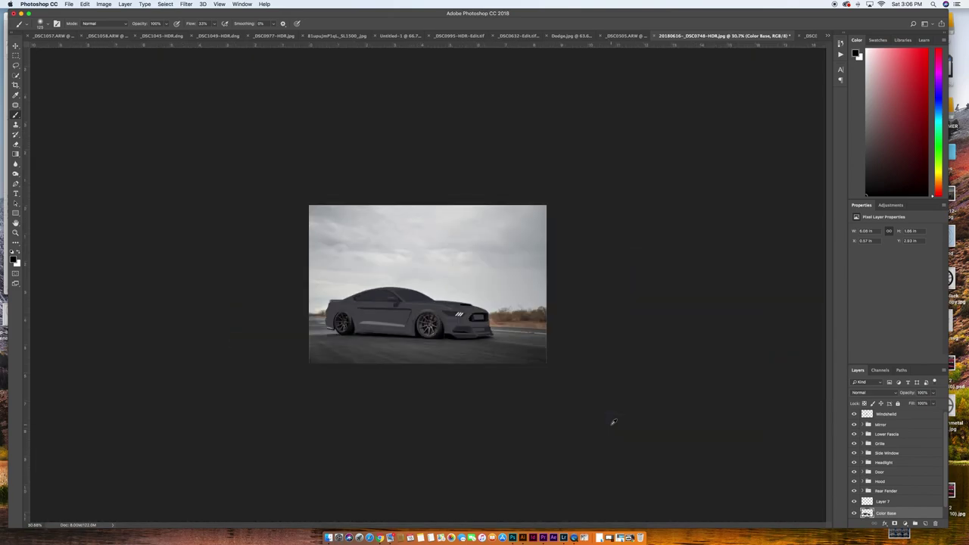
scroll(611, 421, up, 1)
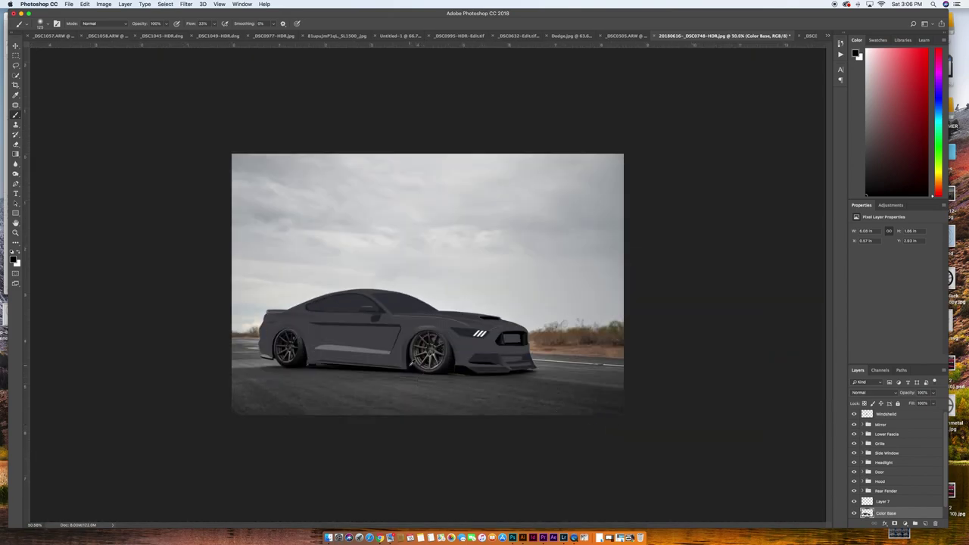
scroll(425, 383, up, 2)
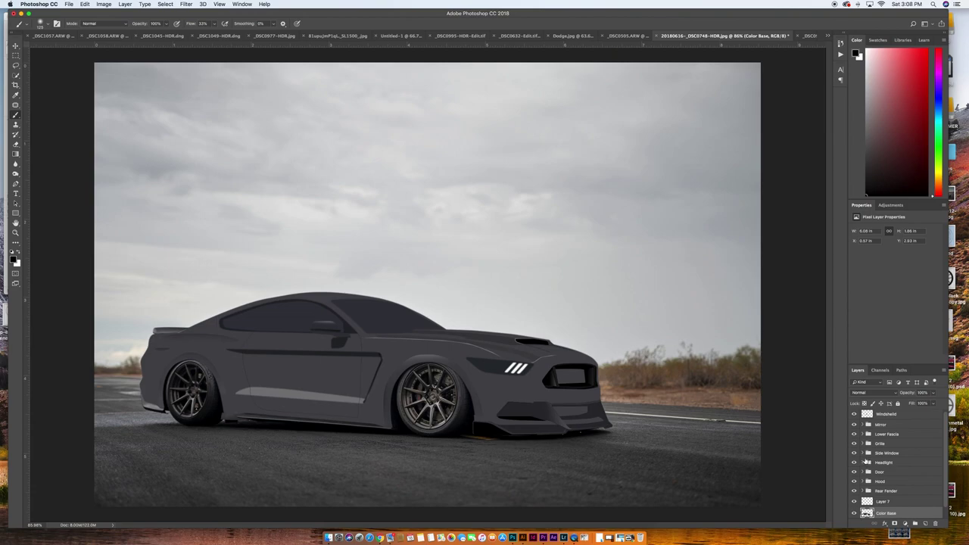
scroll(865, 459, down, 1)
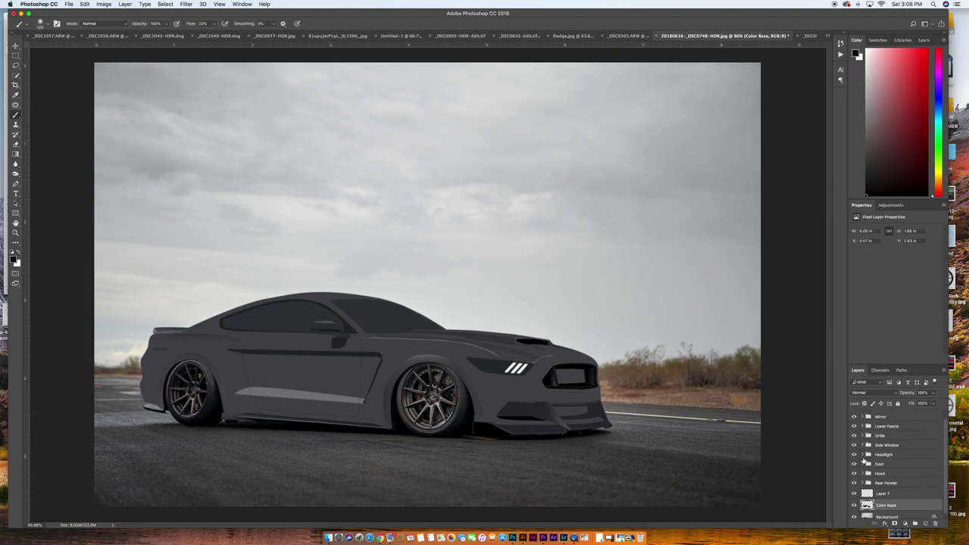